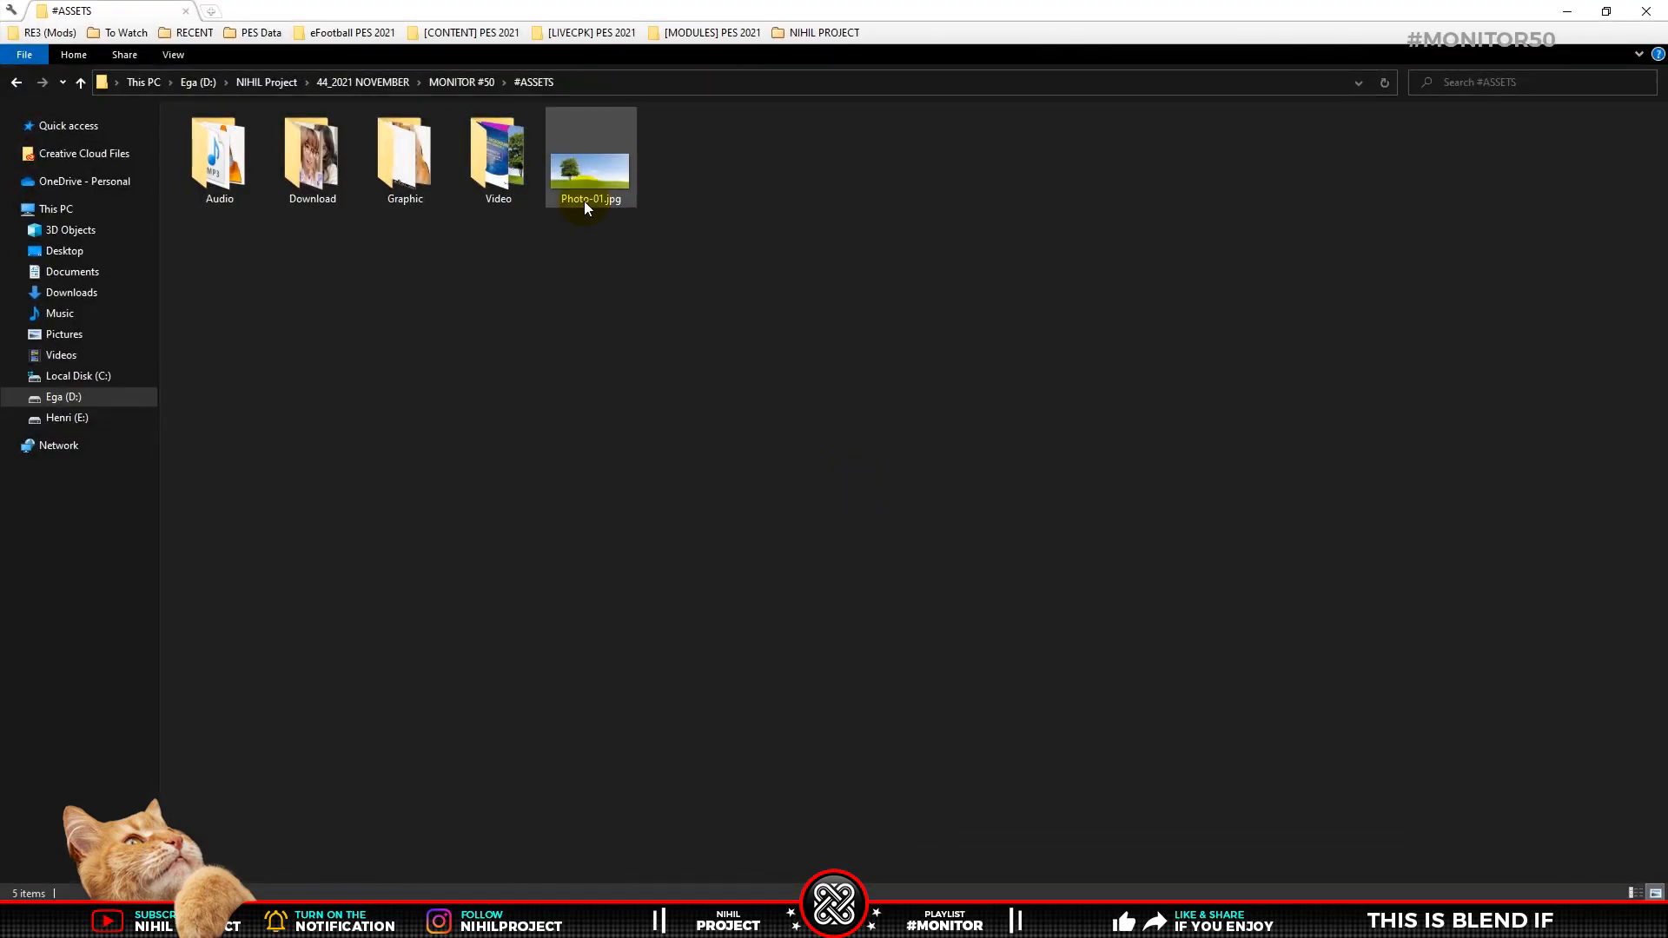
Step: Open Photo-01.jpg from the #ASSETS folder in Photoshop and fit the image to the screen
left_click(584, 204)
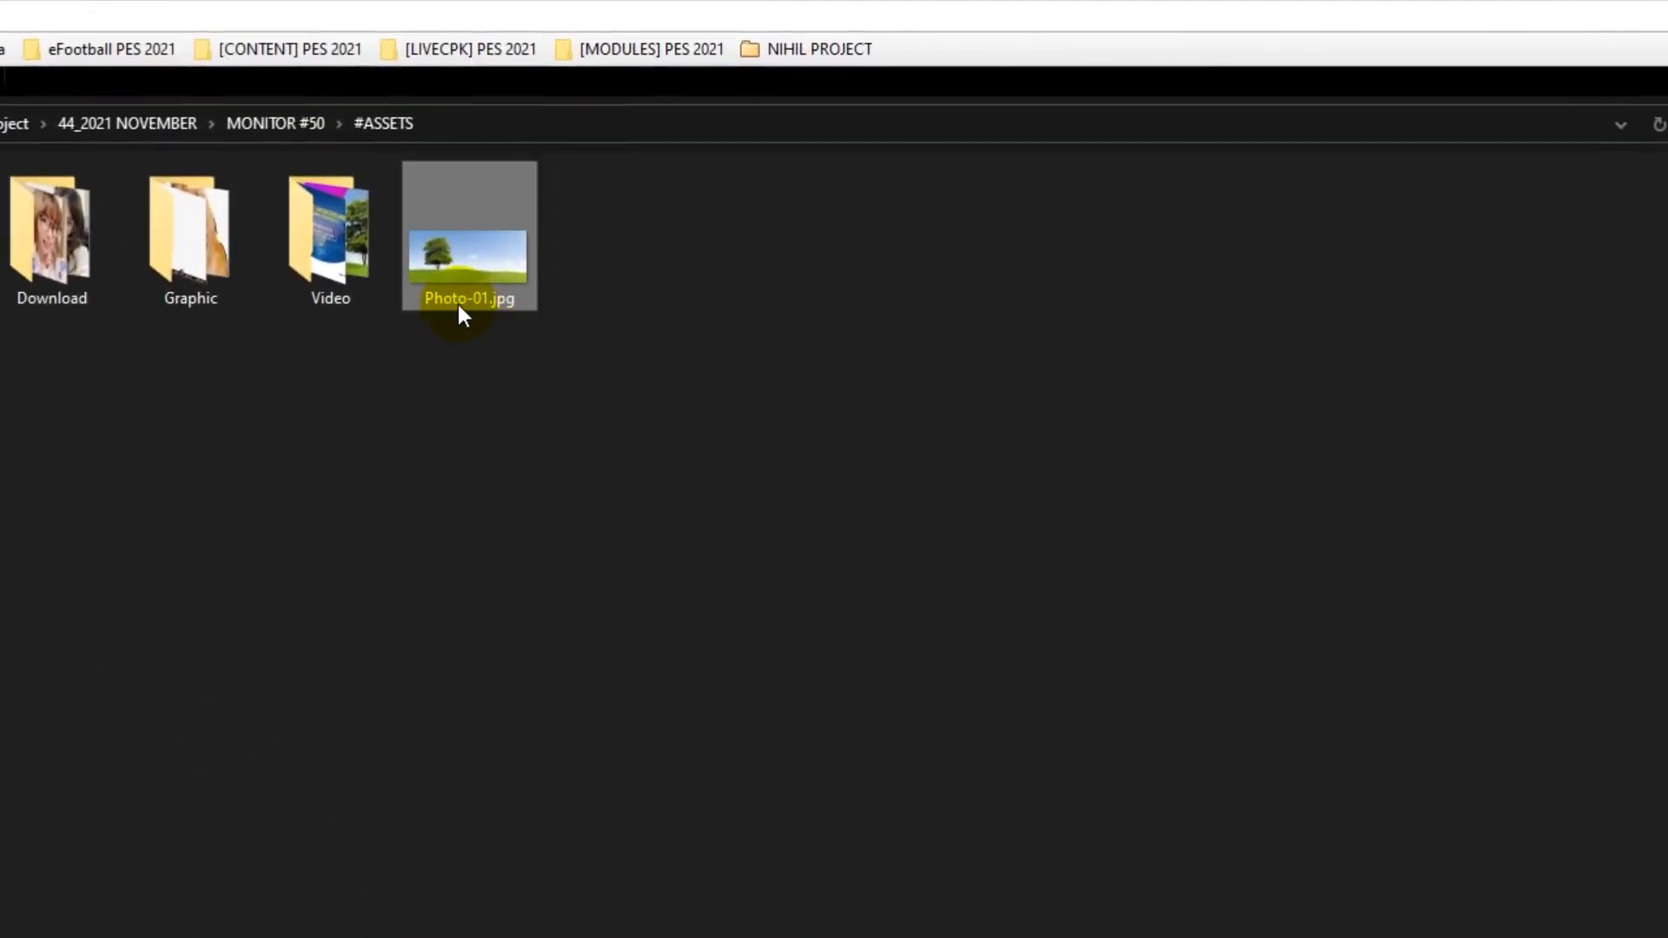
mouse_move(459, 306)
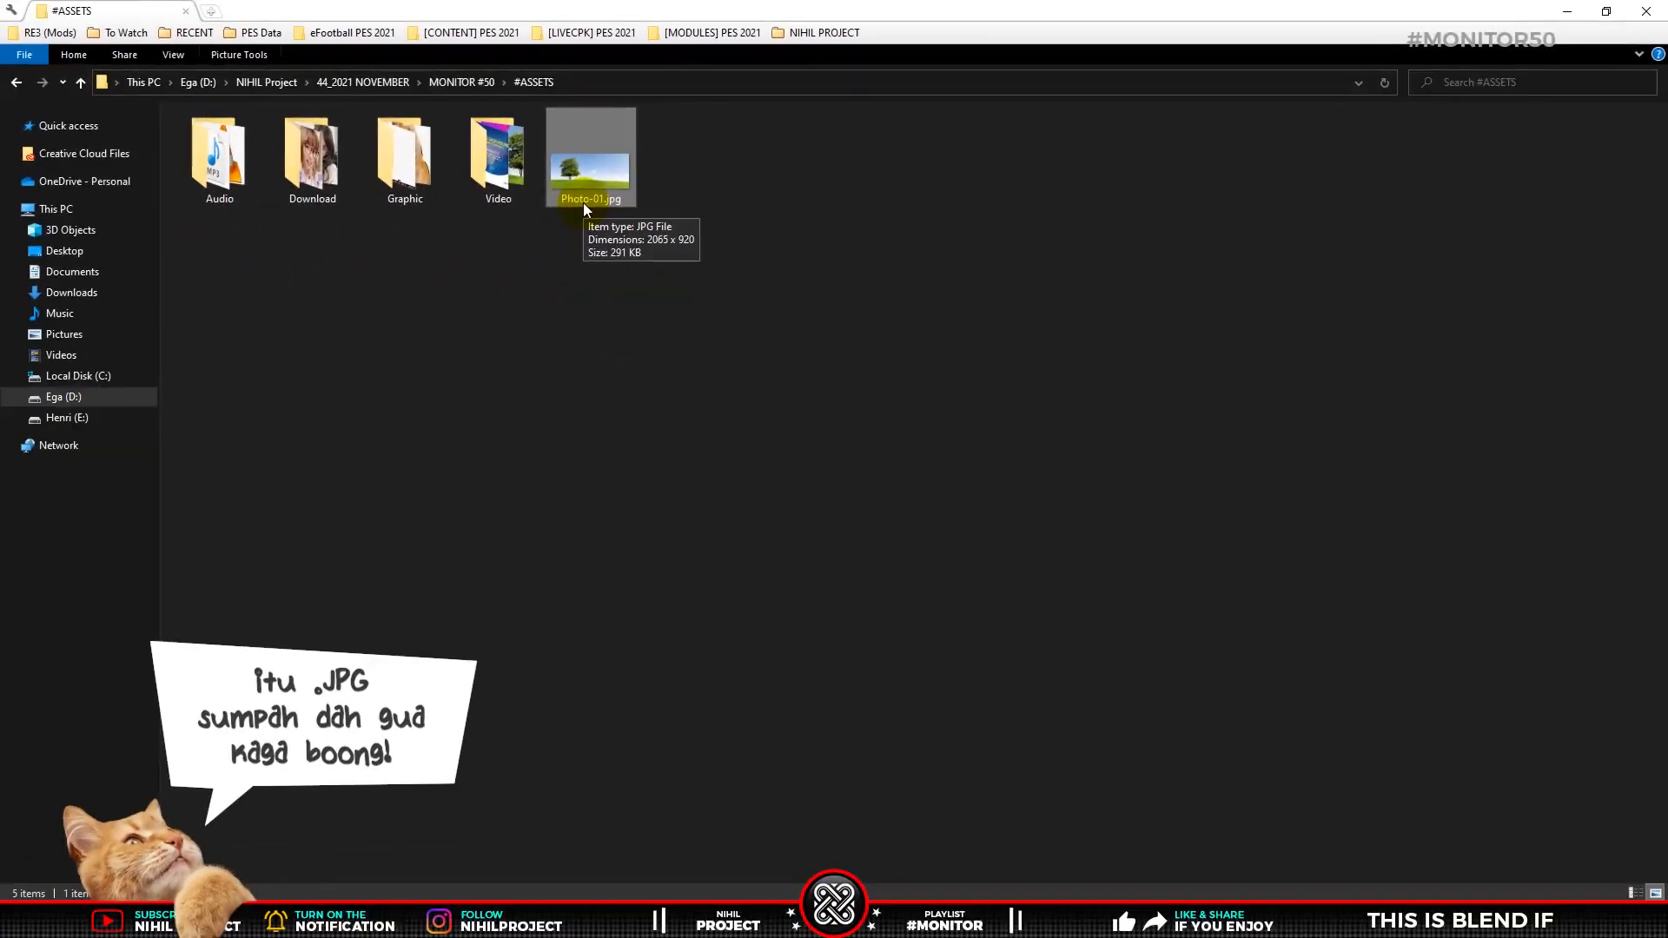
left_click_drag(582, 164, 342, 881)
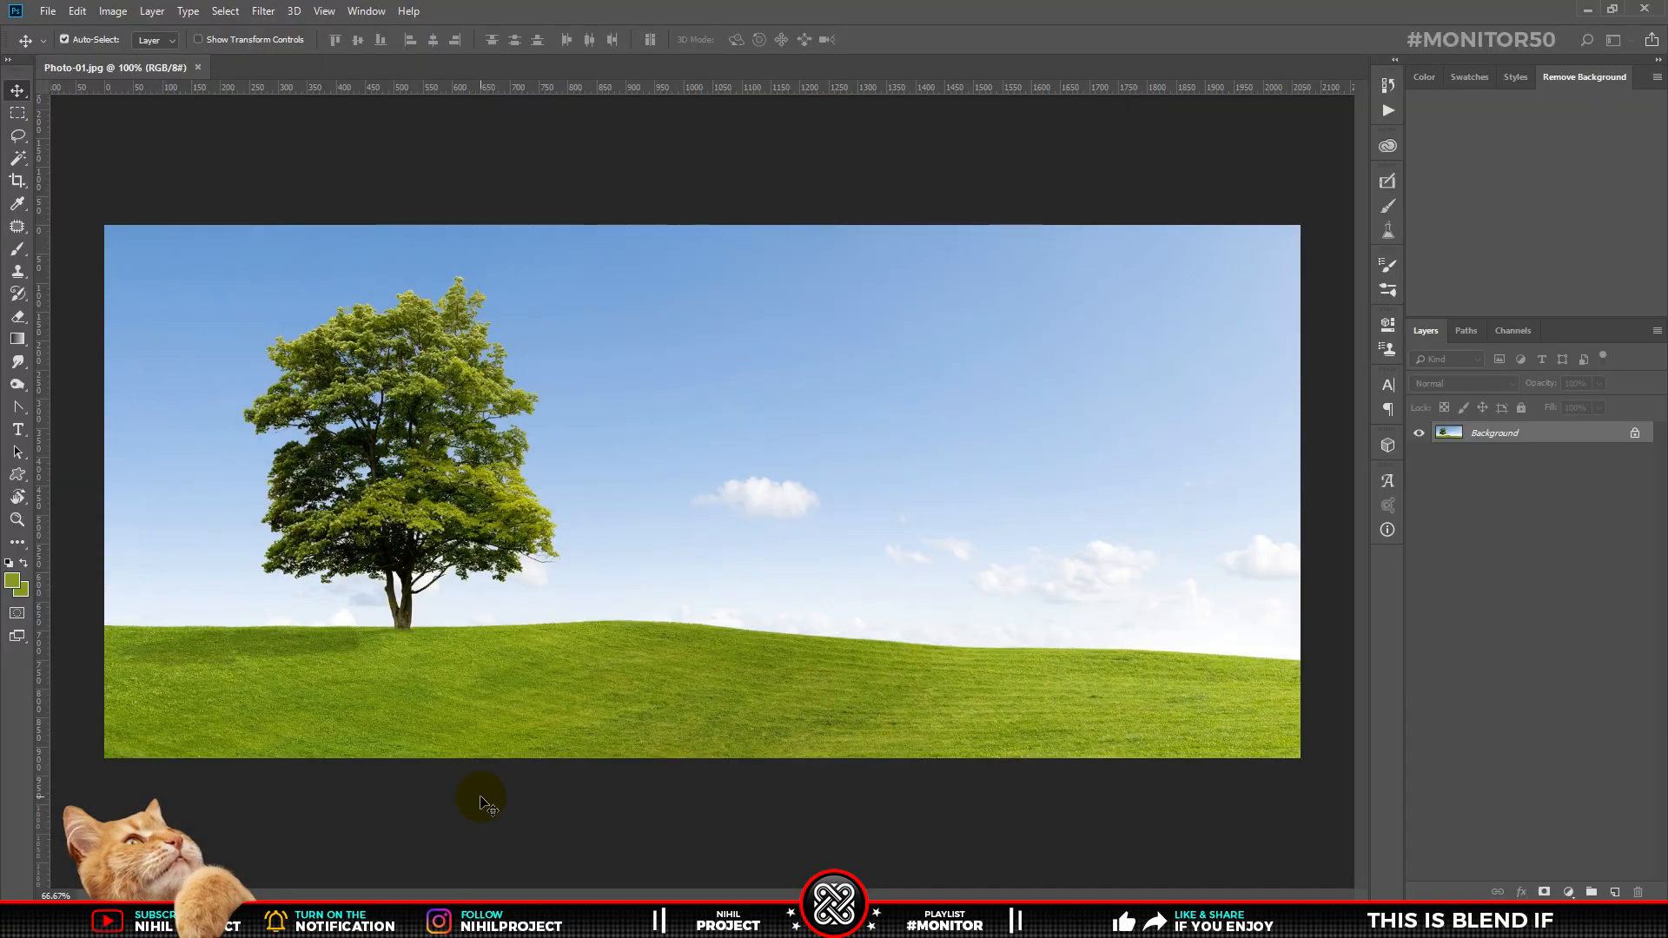
key("ctrl+0")
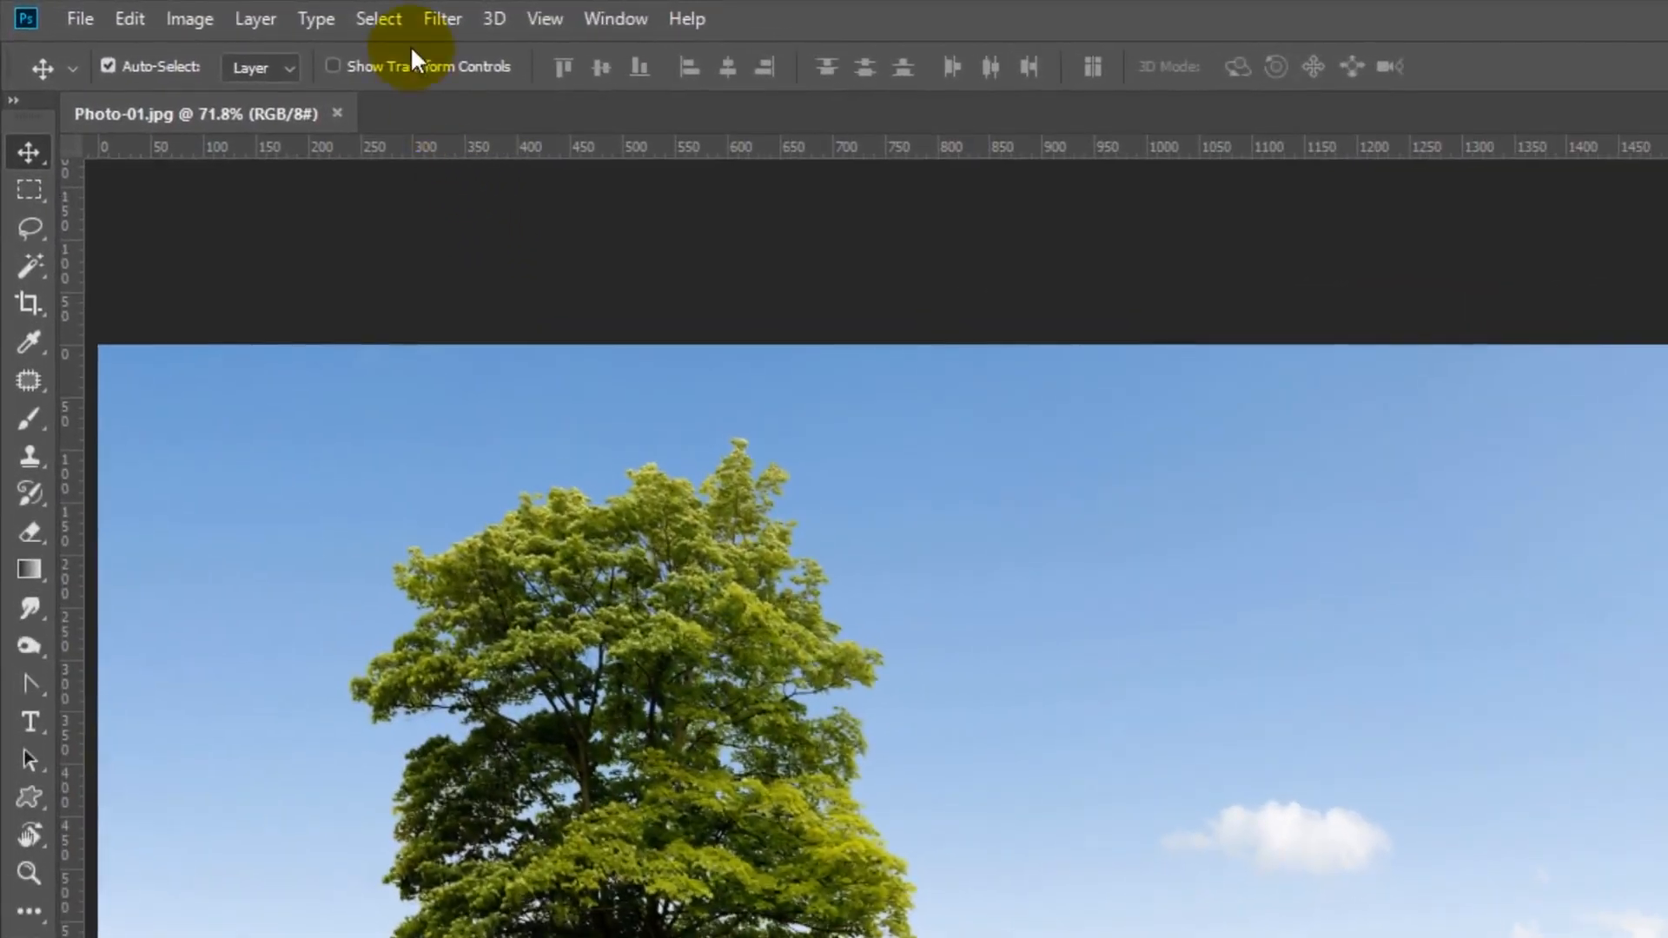
Step: Select the sky with Color Range using Sampled Colors, sampling the blue beside the tree, at a fuzziness of 200
left_click(232, 11)
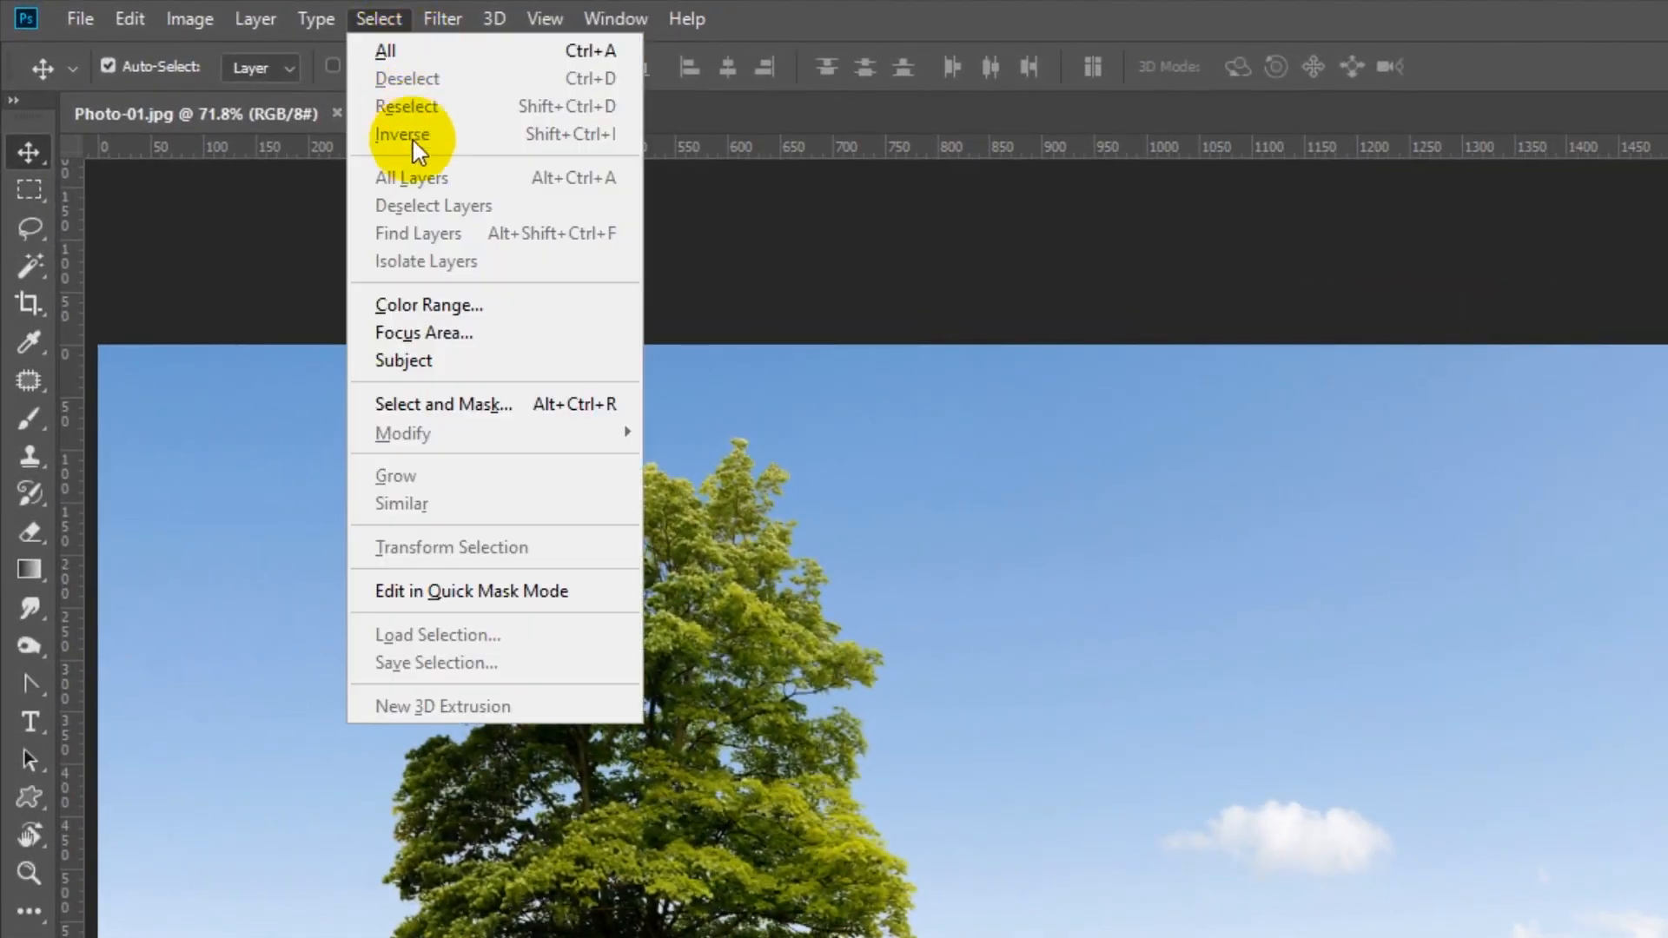
left_click(426, 303)
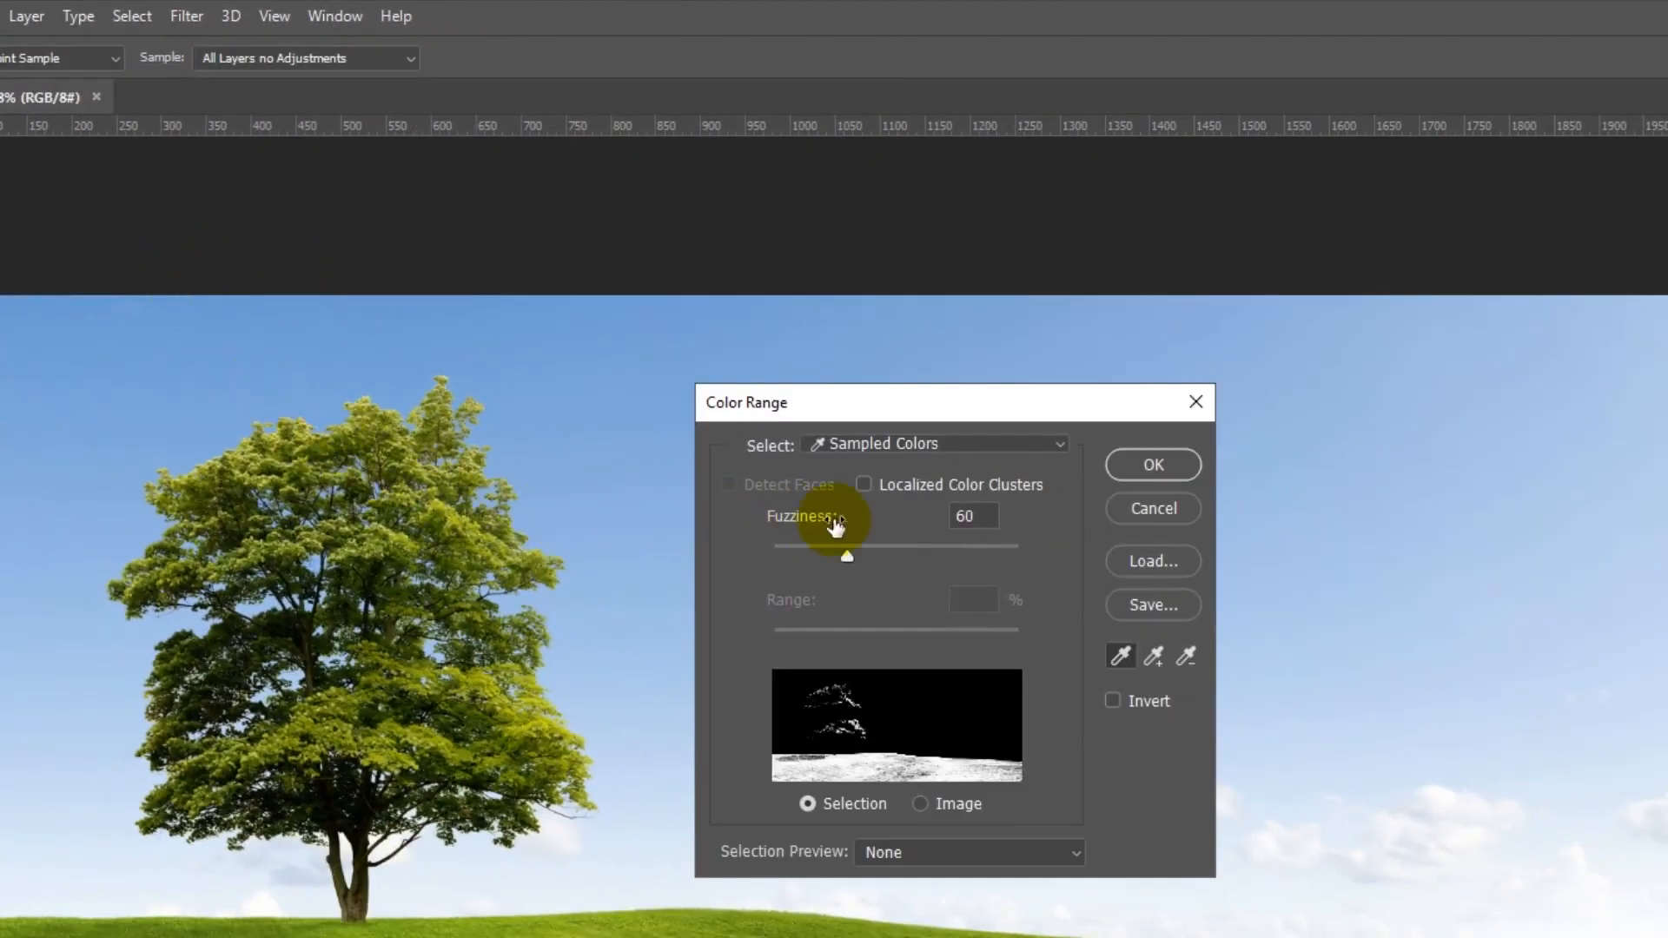
left_click(883, 448)
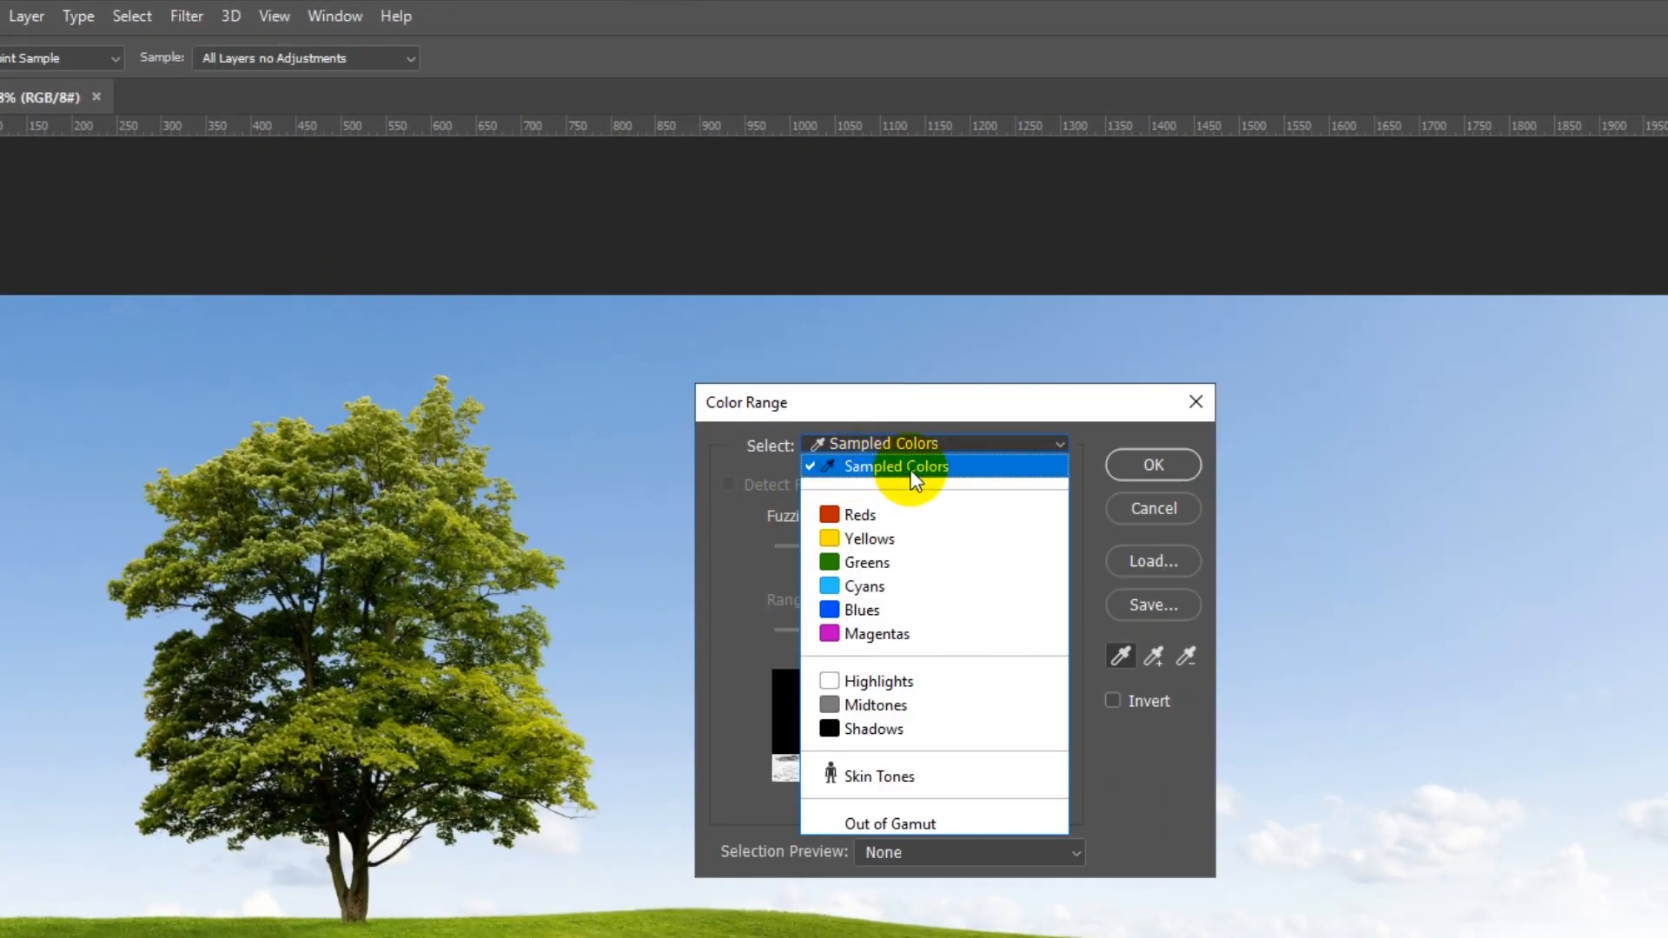
left_click(912, 472)
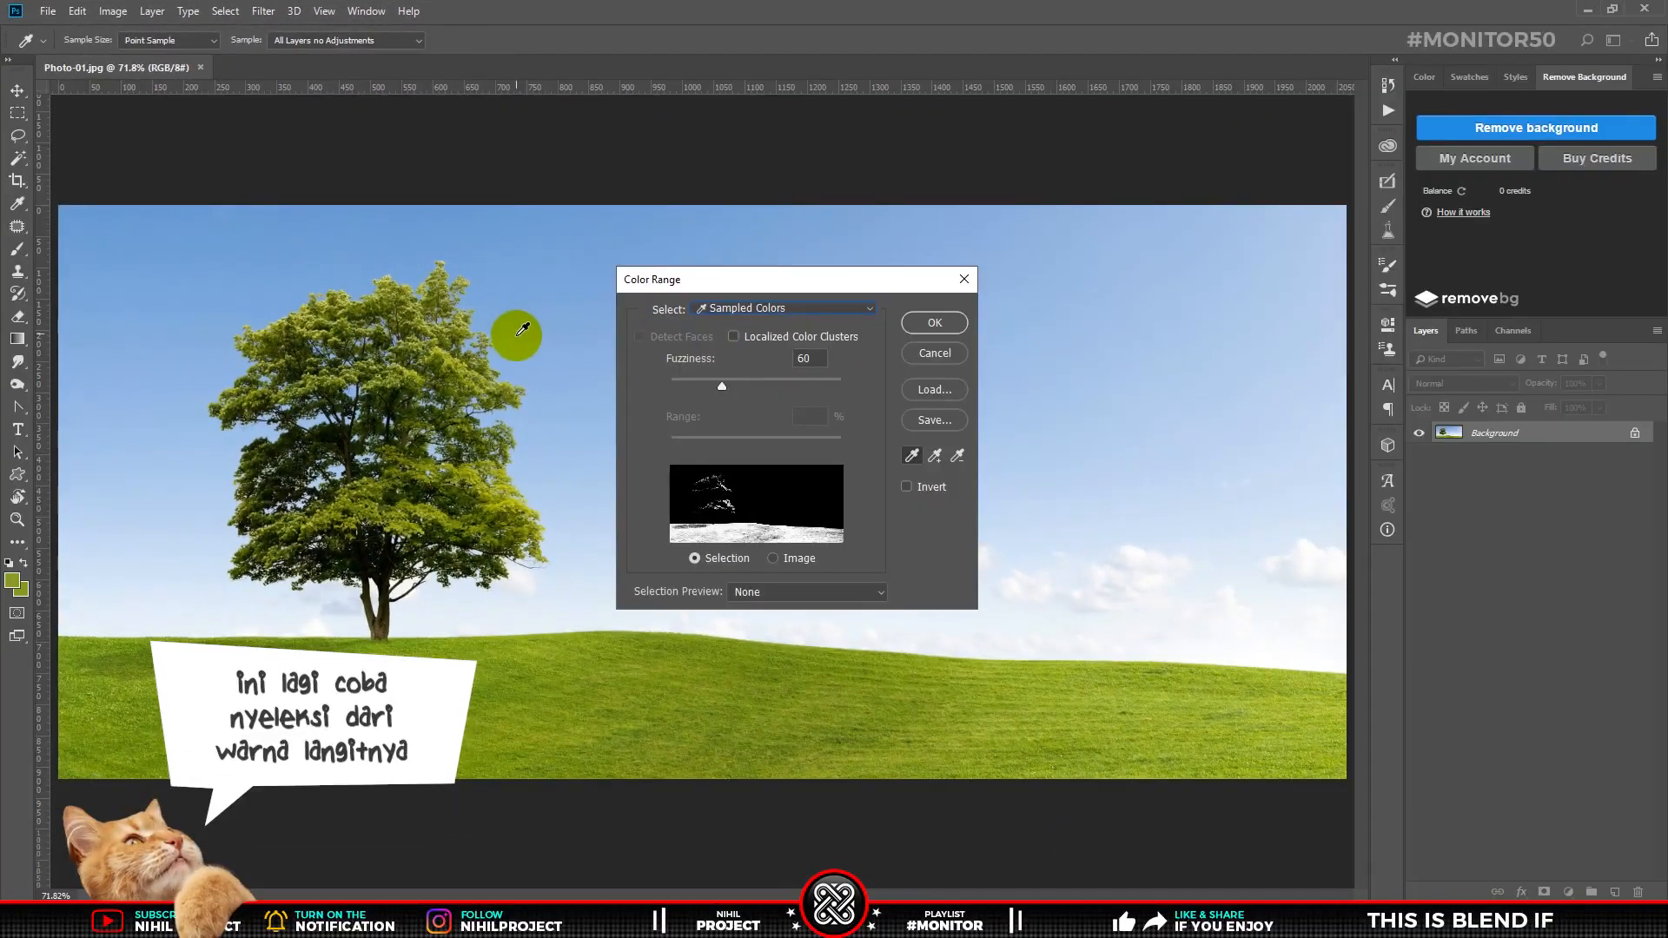
left_click(525, 323)
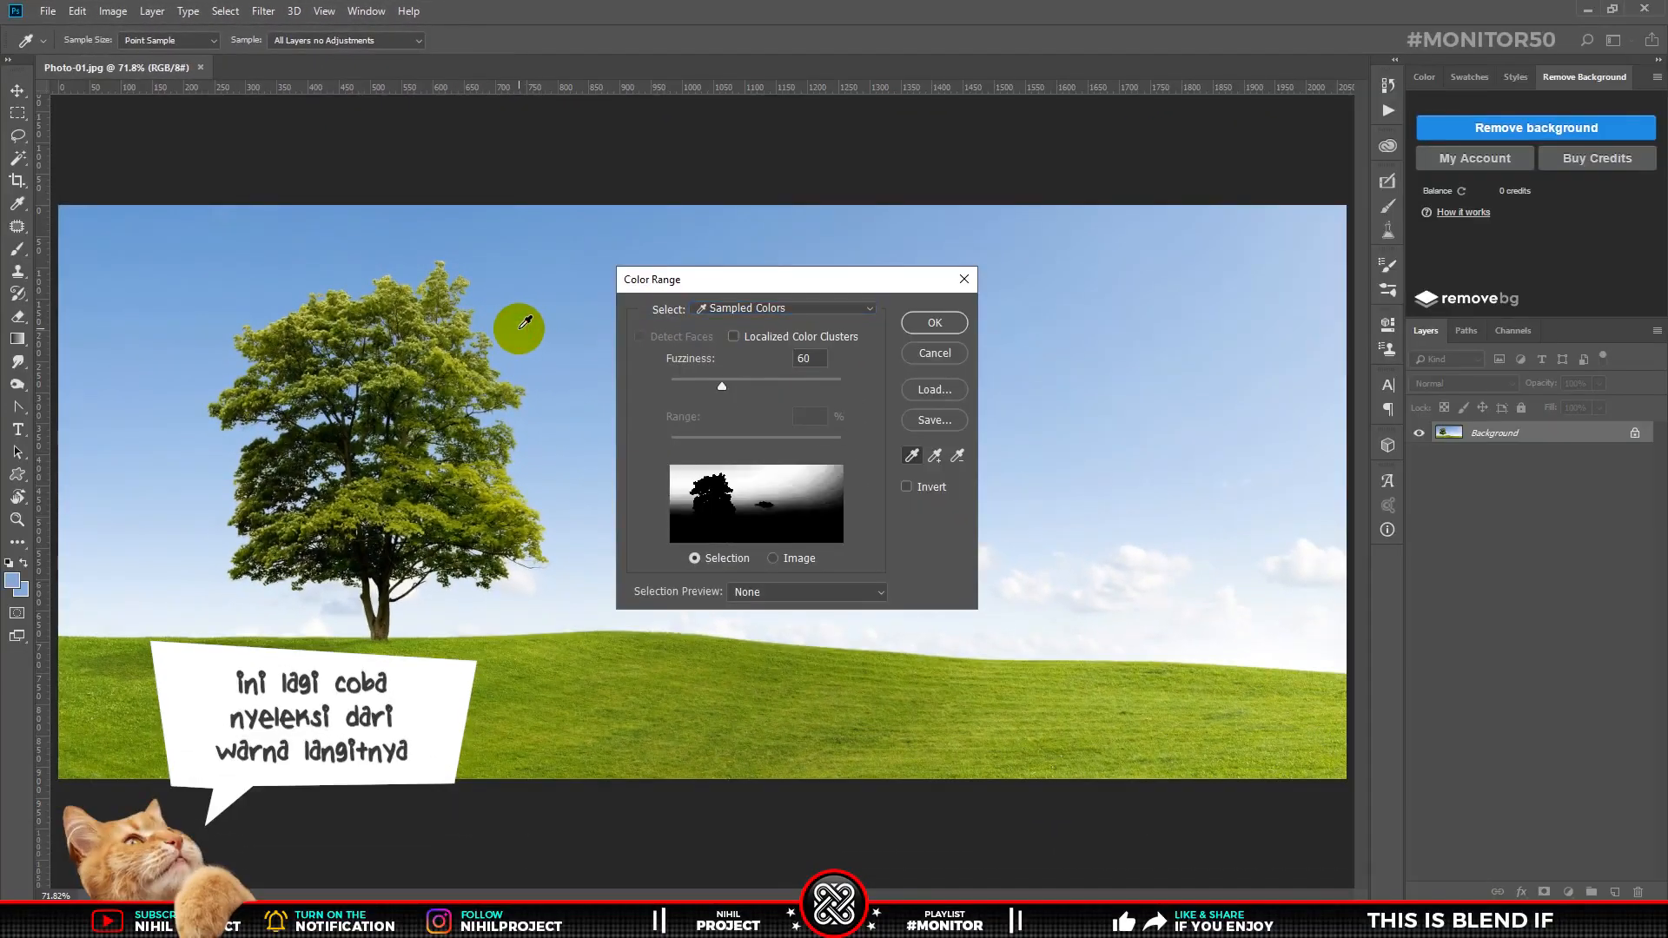
left_click_drag(723, 384, 838, 387)
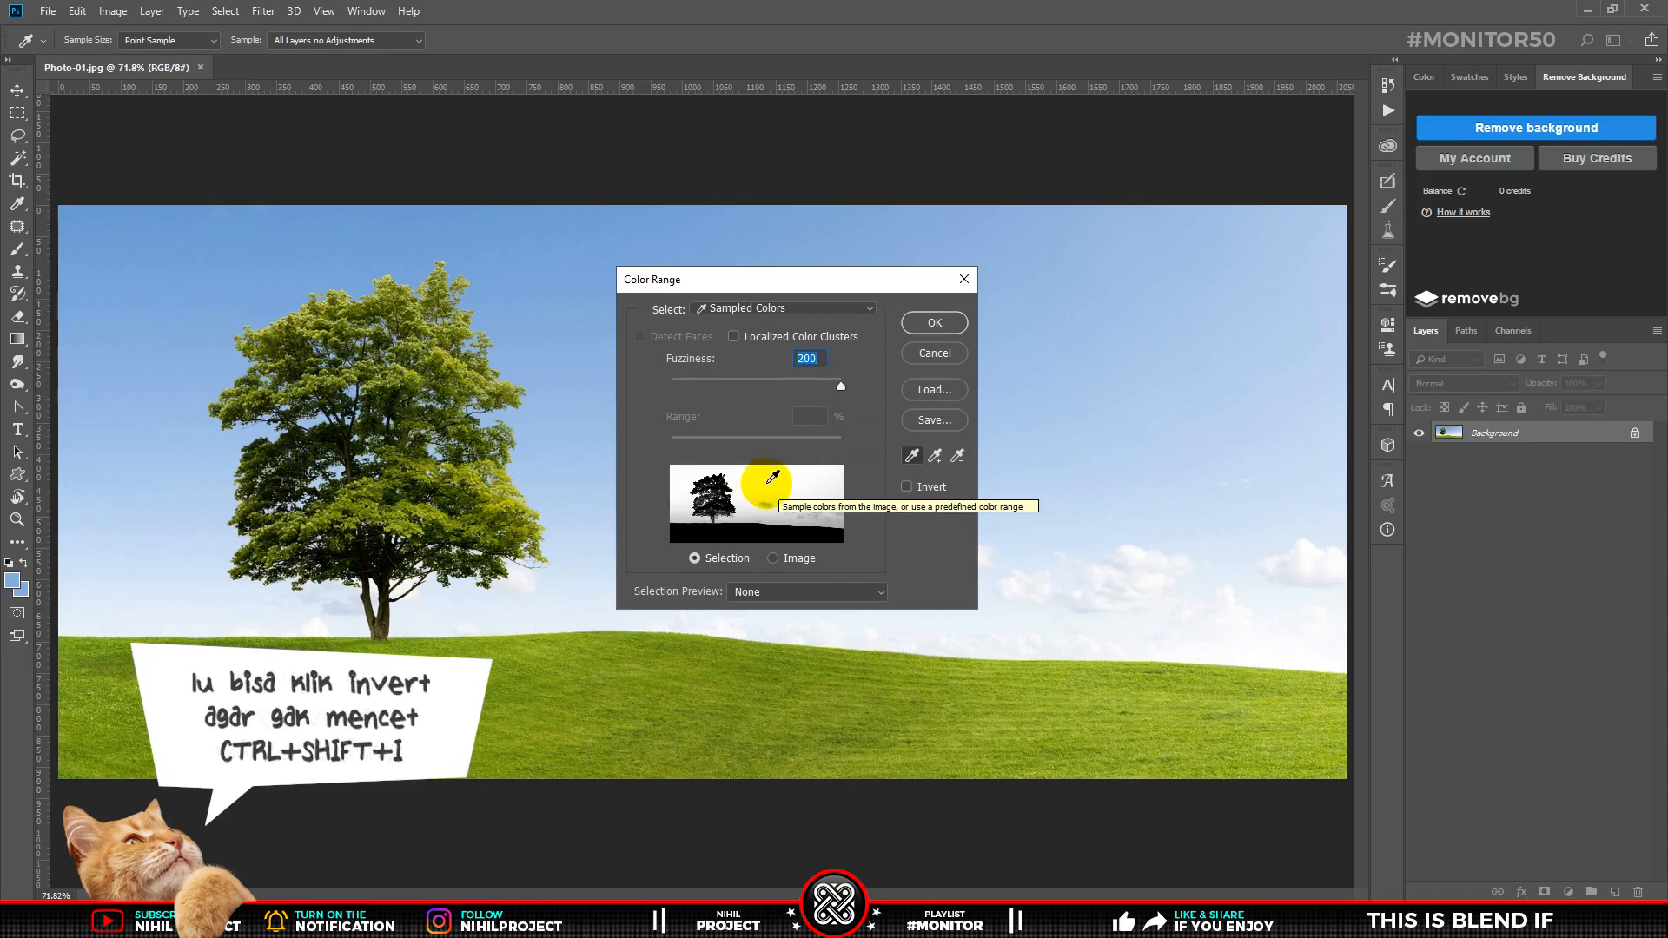
left_click(926, 325)
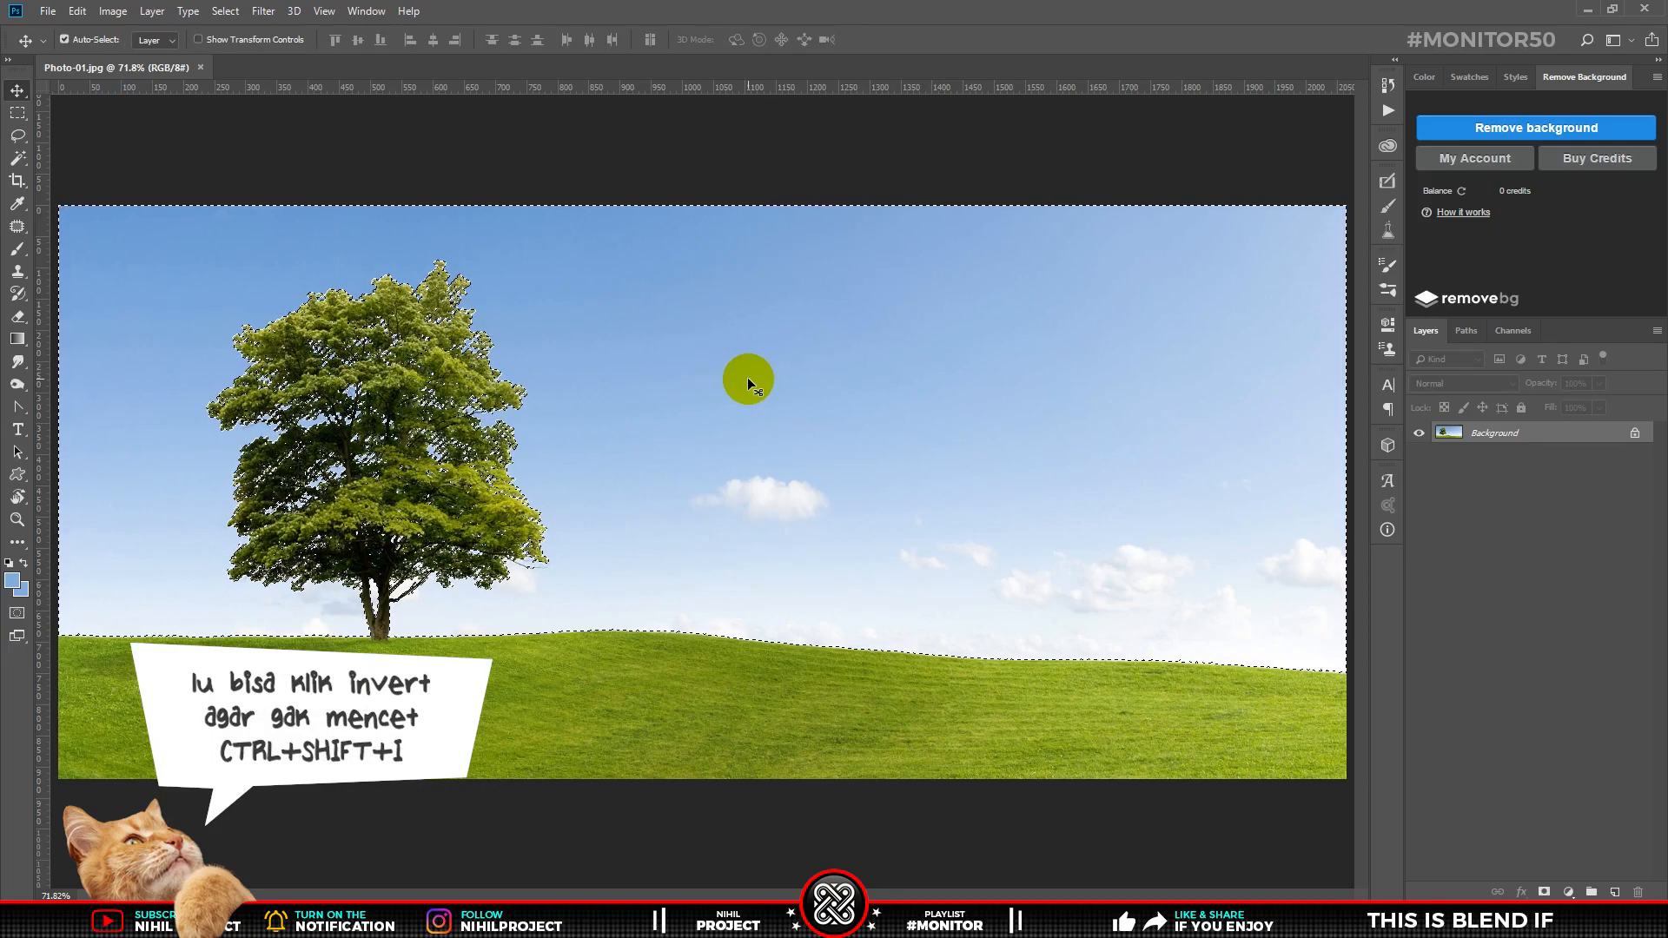
Step: Invert the sky selection and add it as a layer mask on the photo
key("ctrl+shift+i")
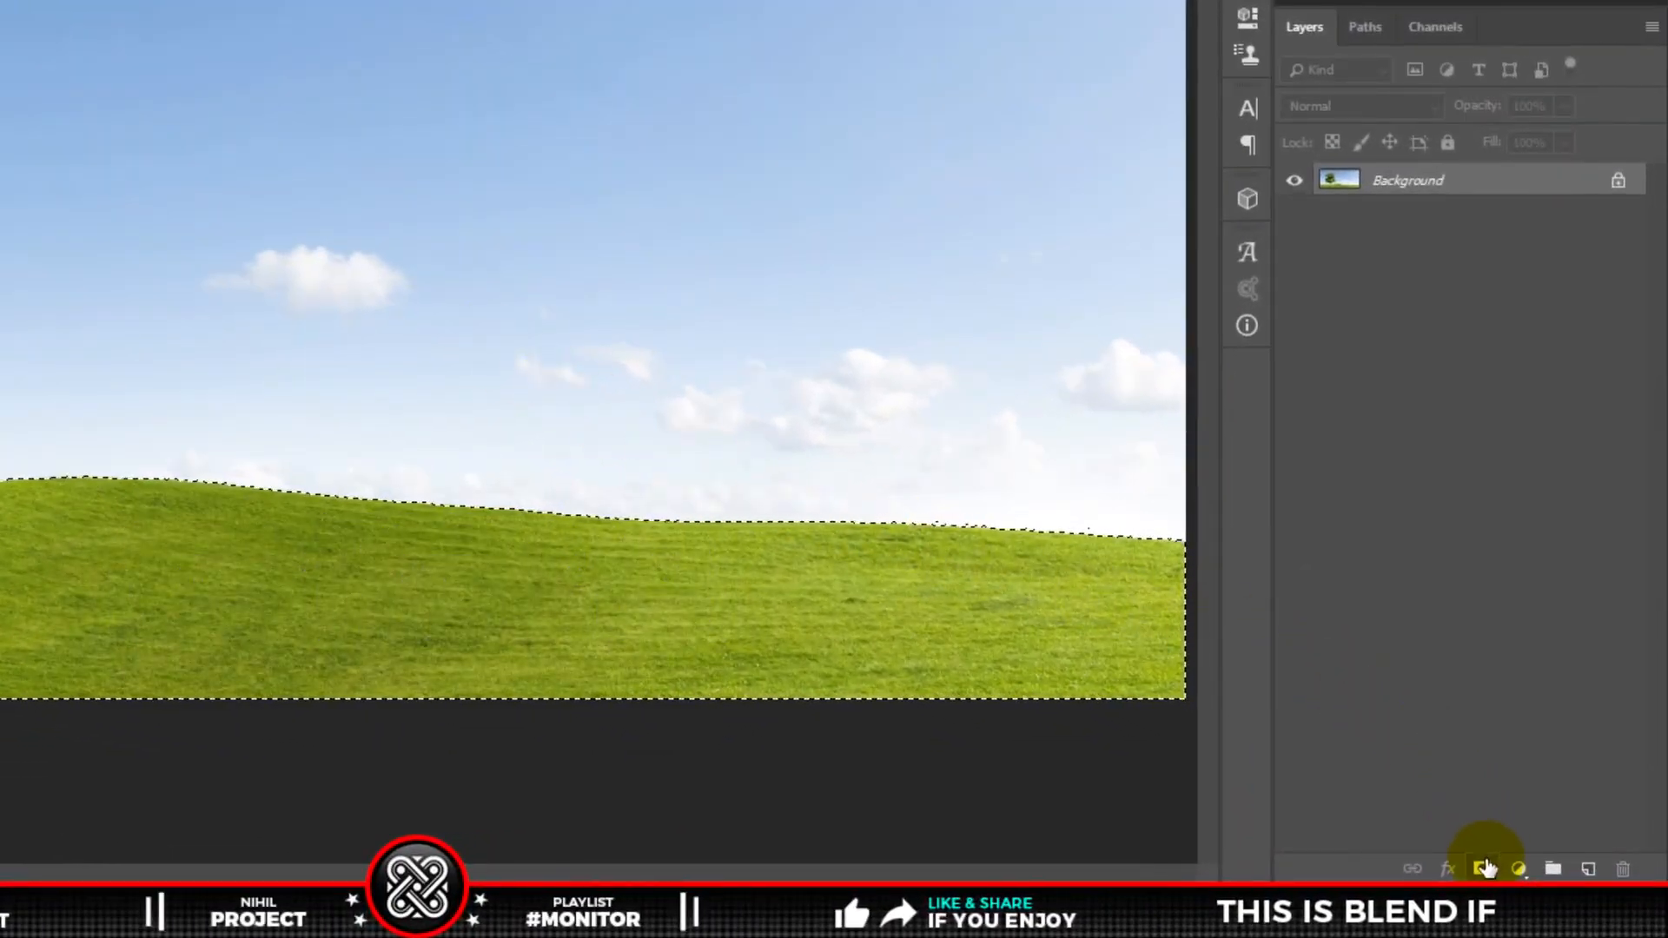
left_click(1483, 867)
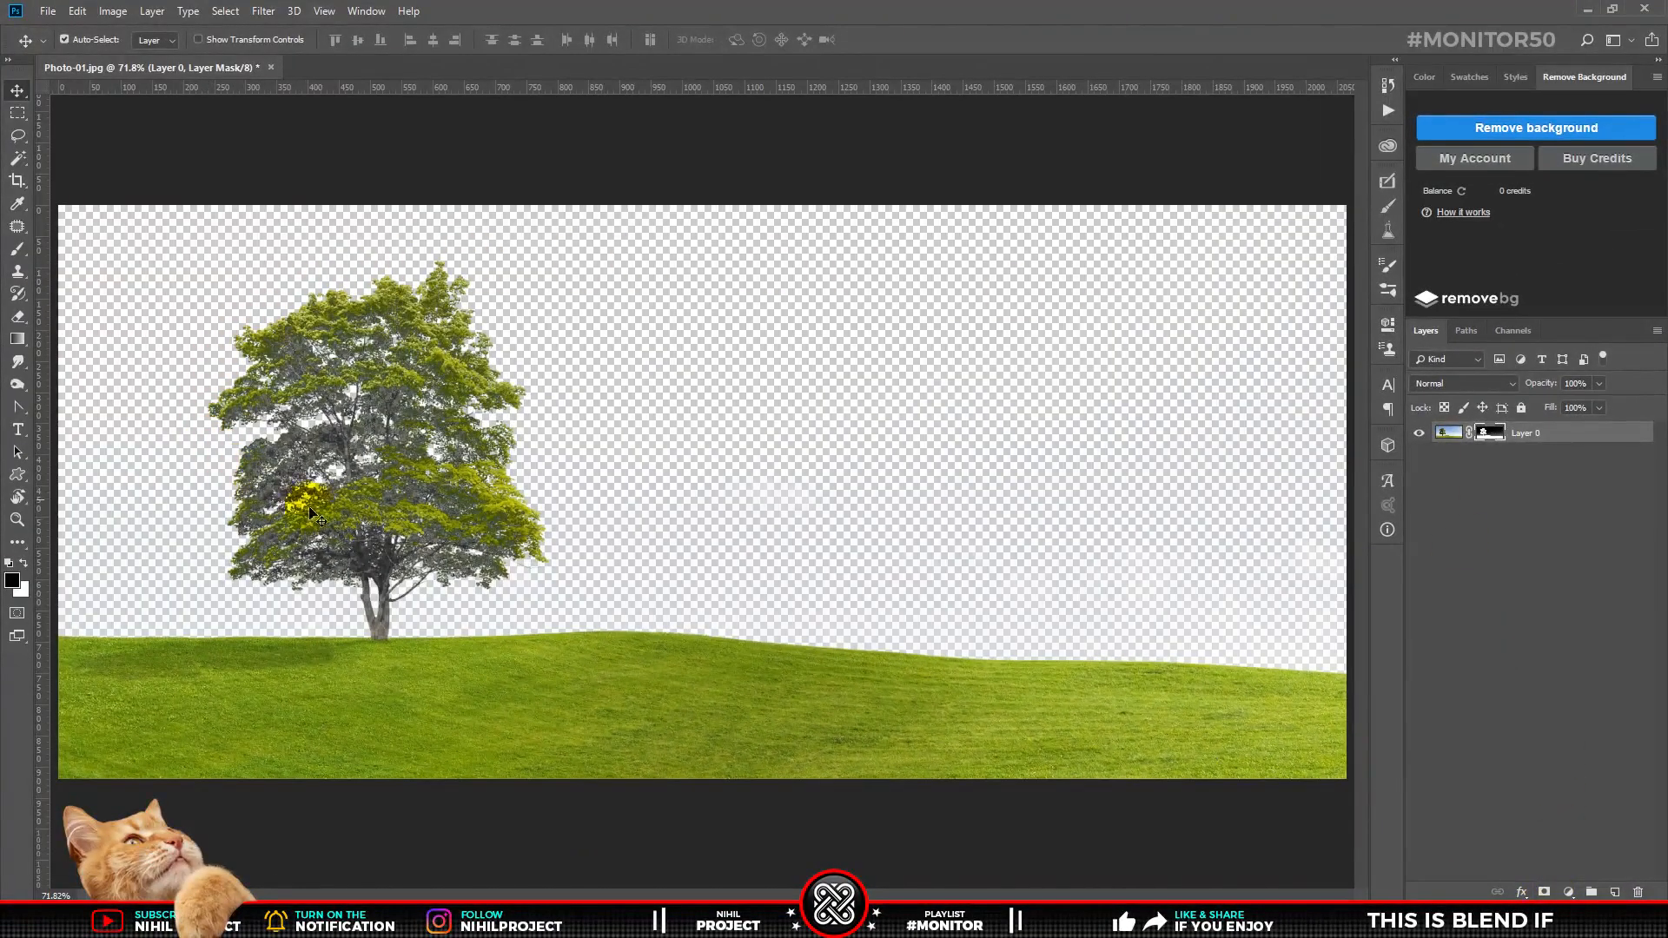
Step: Compare the tree up close with the layer mask disabled and enabled, and delete the mask
key("z")
left_click_drag(369, 473, 602, 507)
left_click_drag(640, 774, 677, 767)
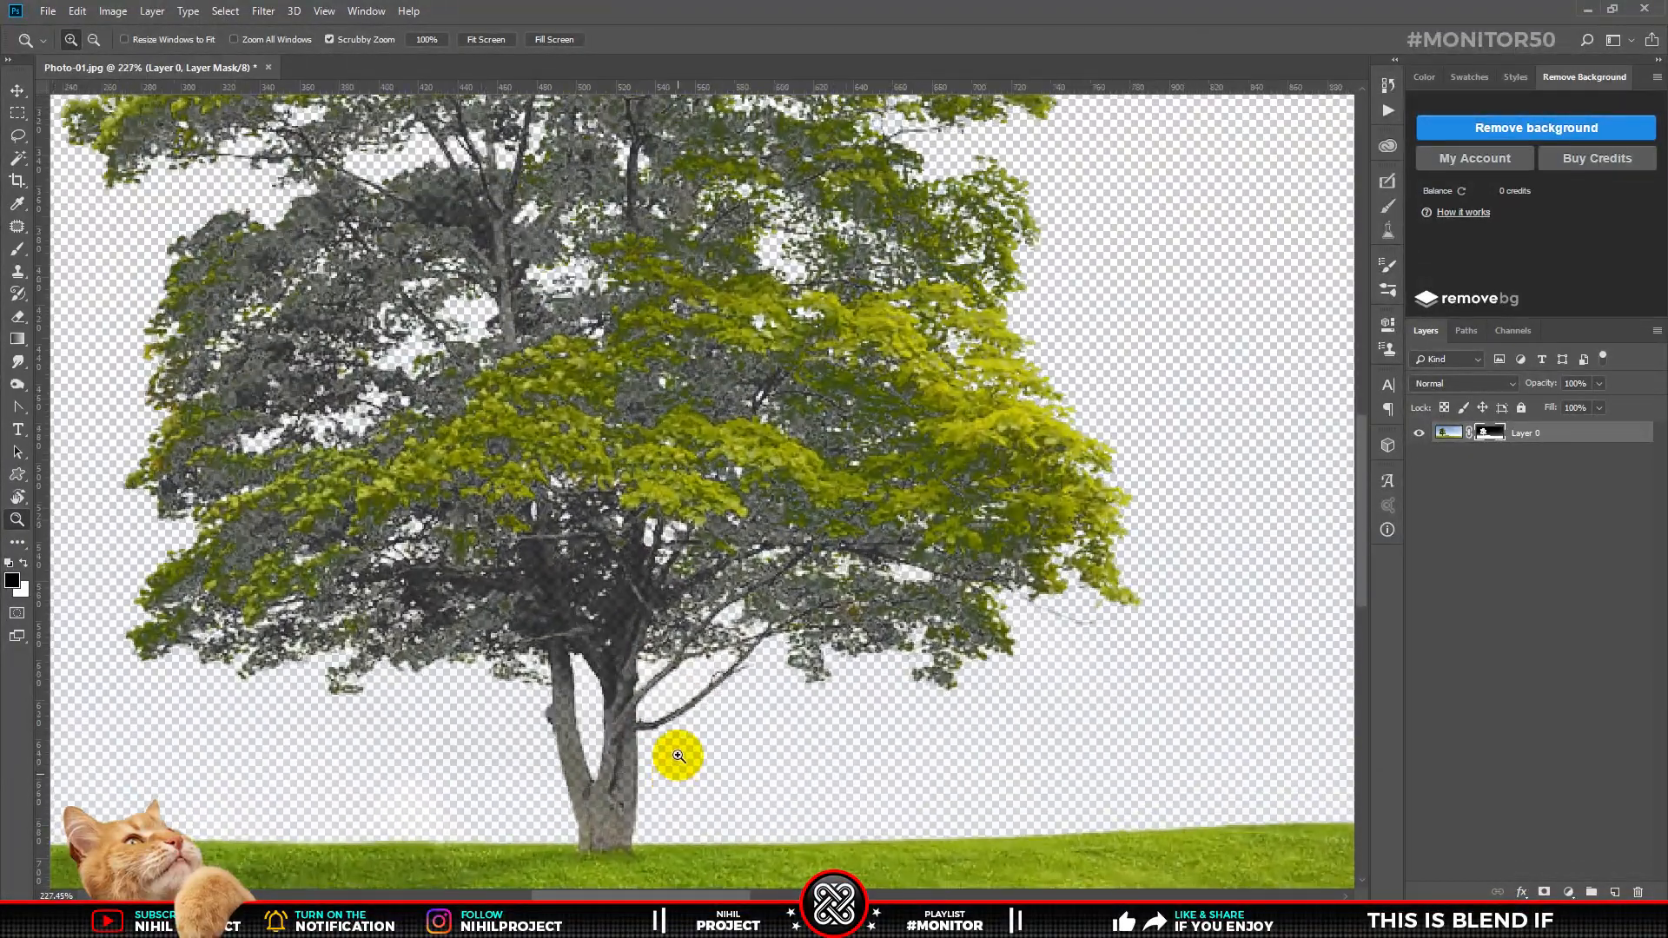
left_click_drag(663, 365, 702, 578)
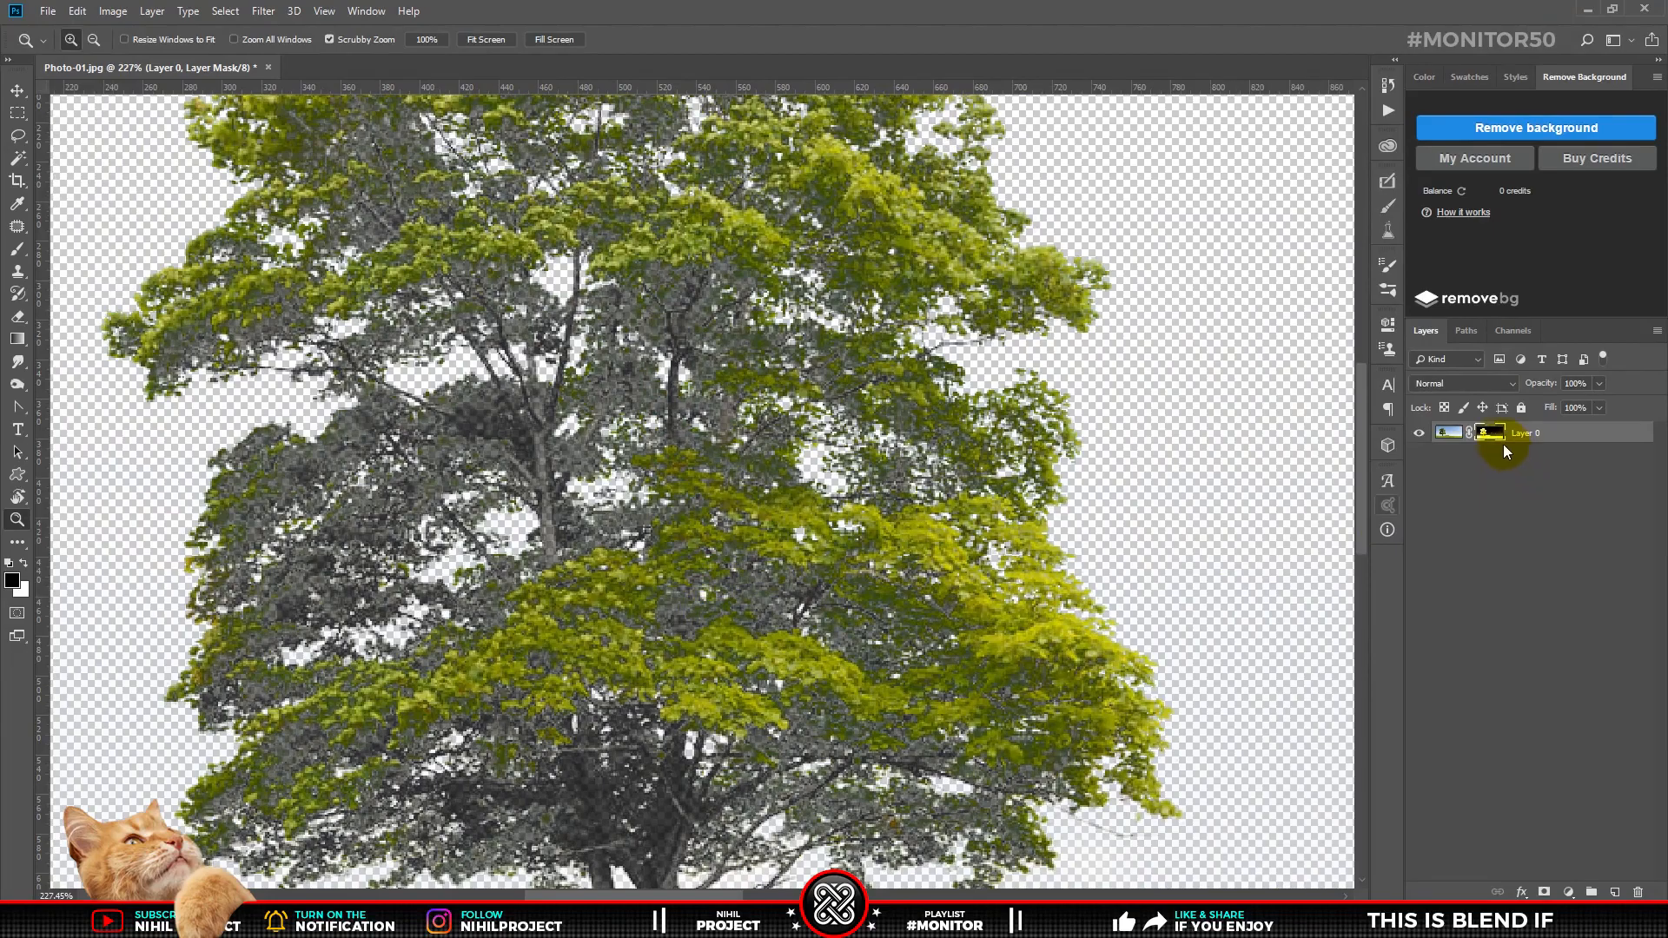
left_click(1497, 441, "shift")
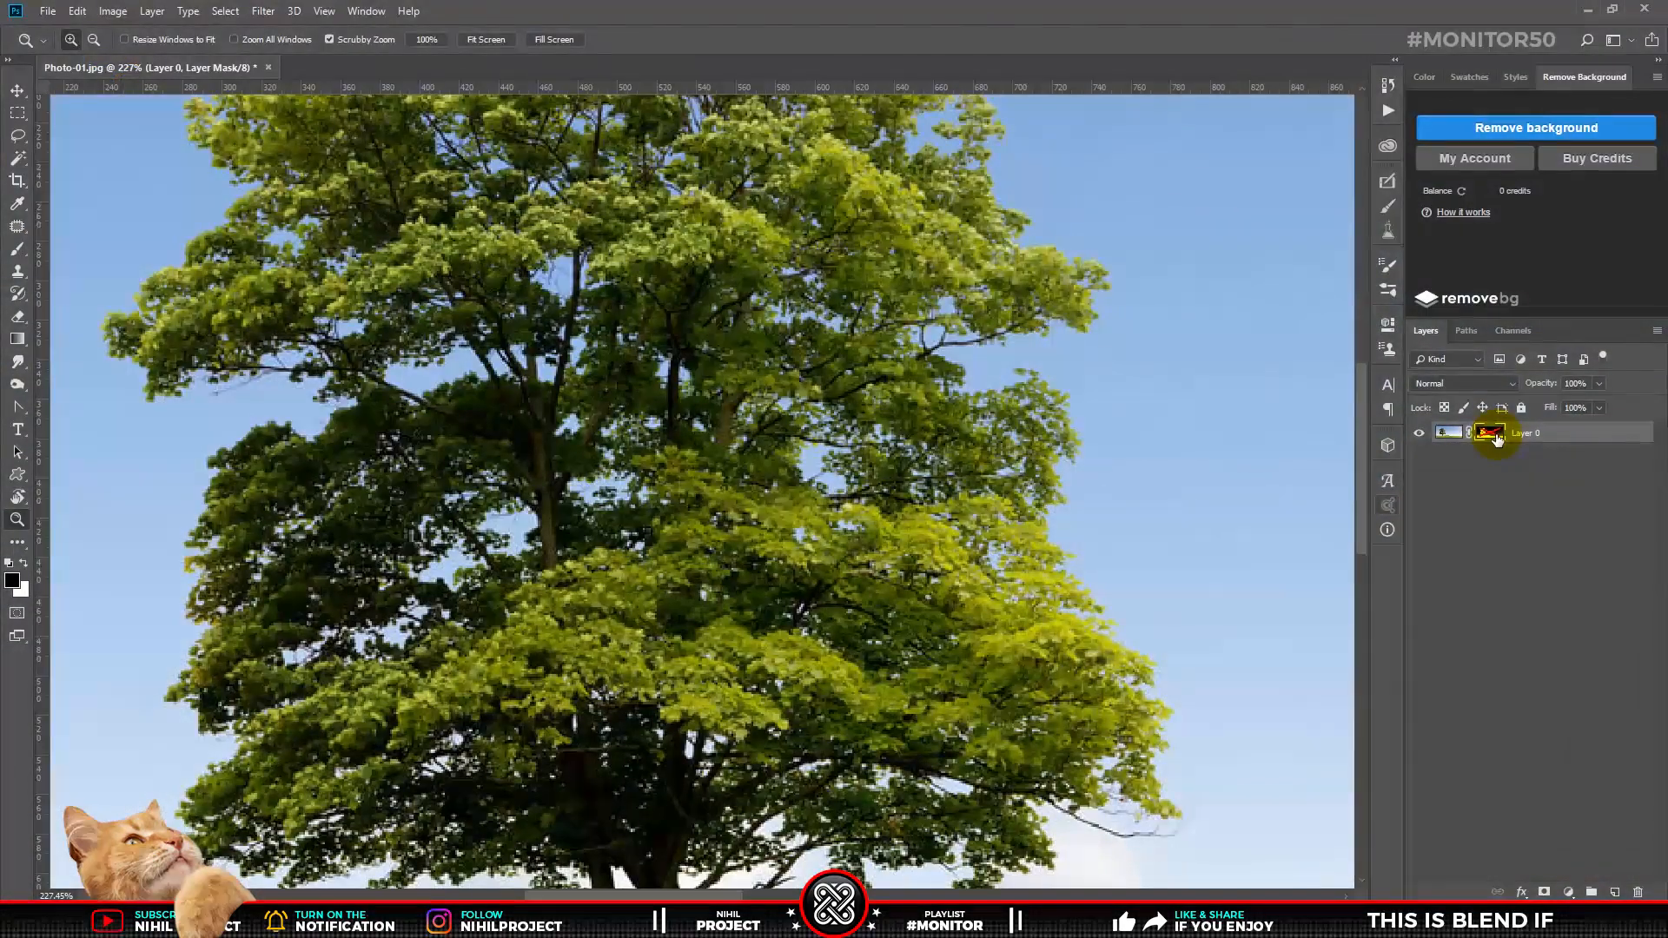
left_click(1496, 439, "shift")
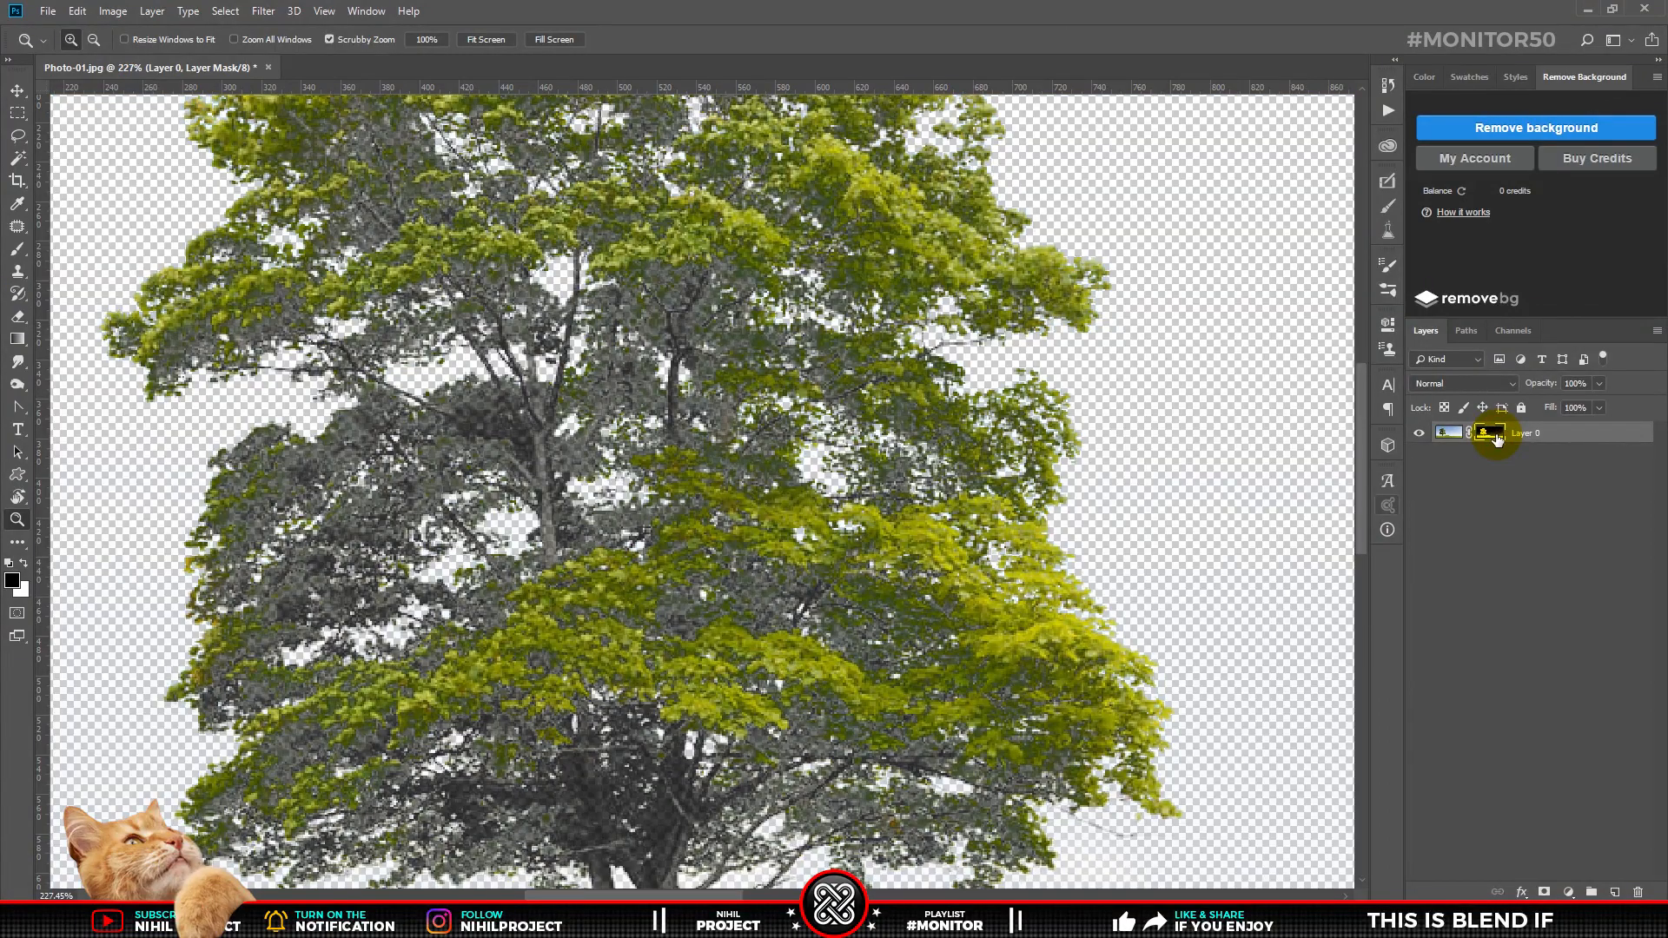
key("ctrl+0")
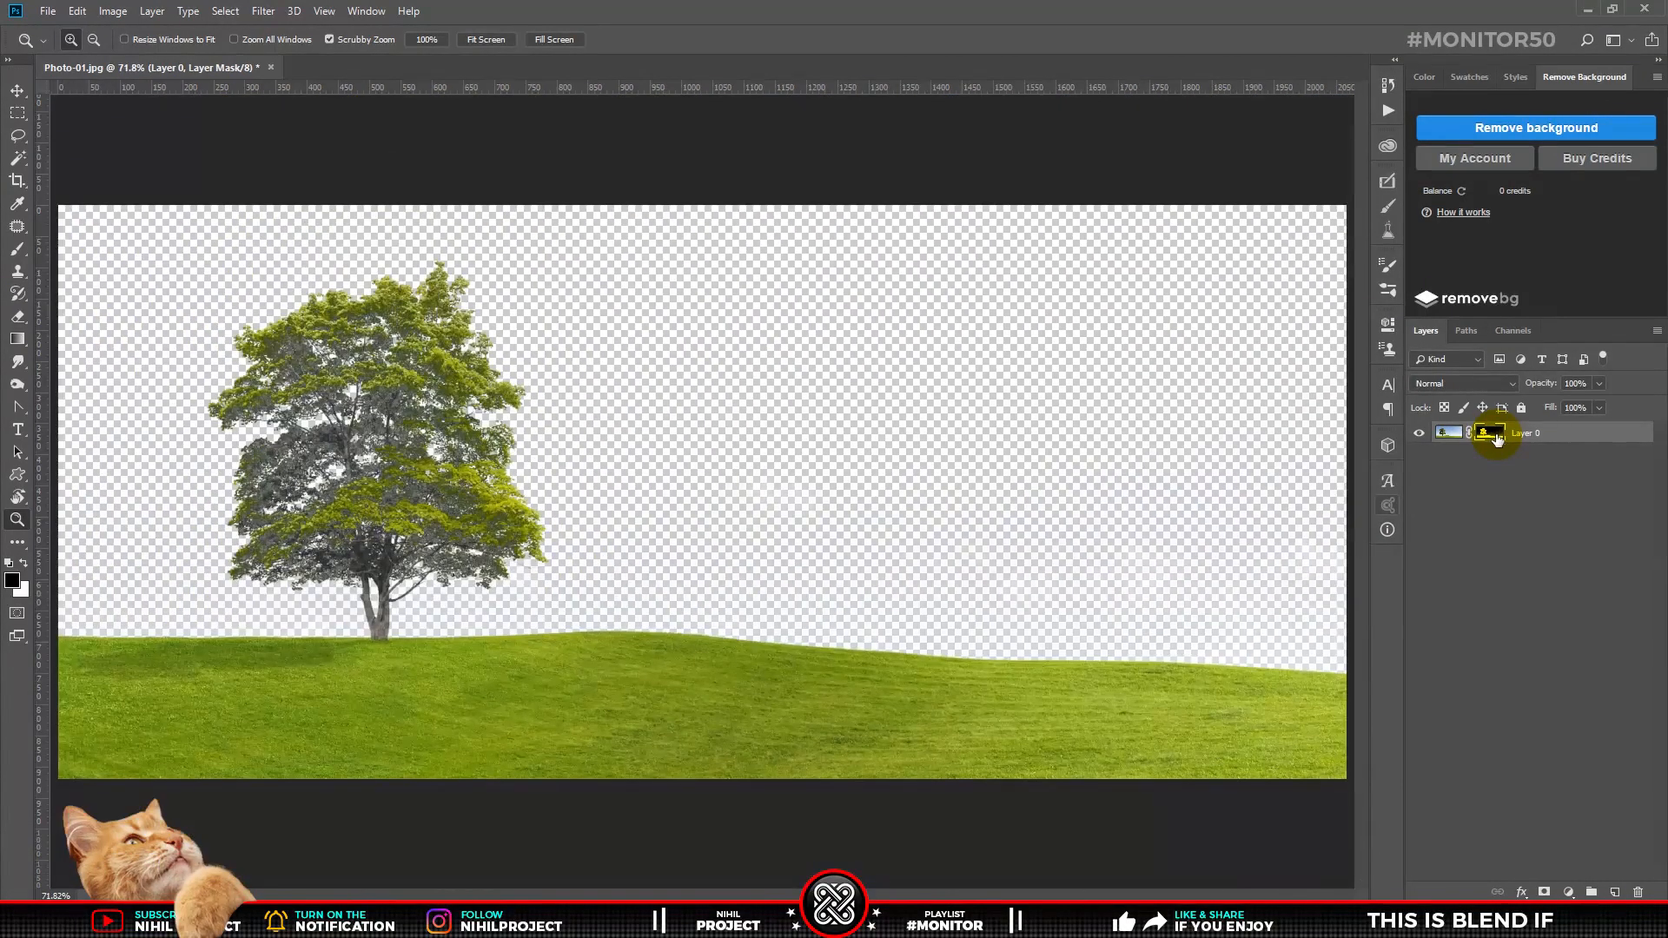
right_click(1498, 441)
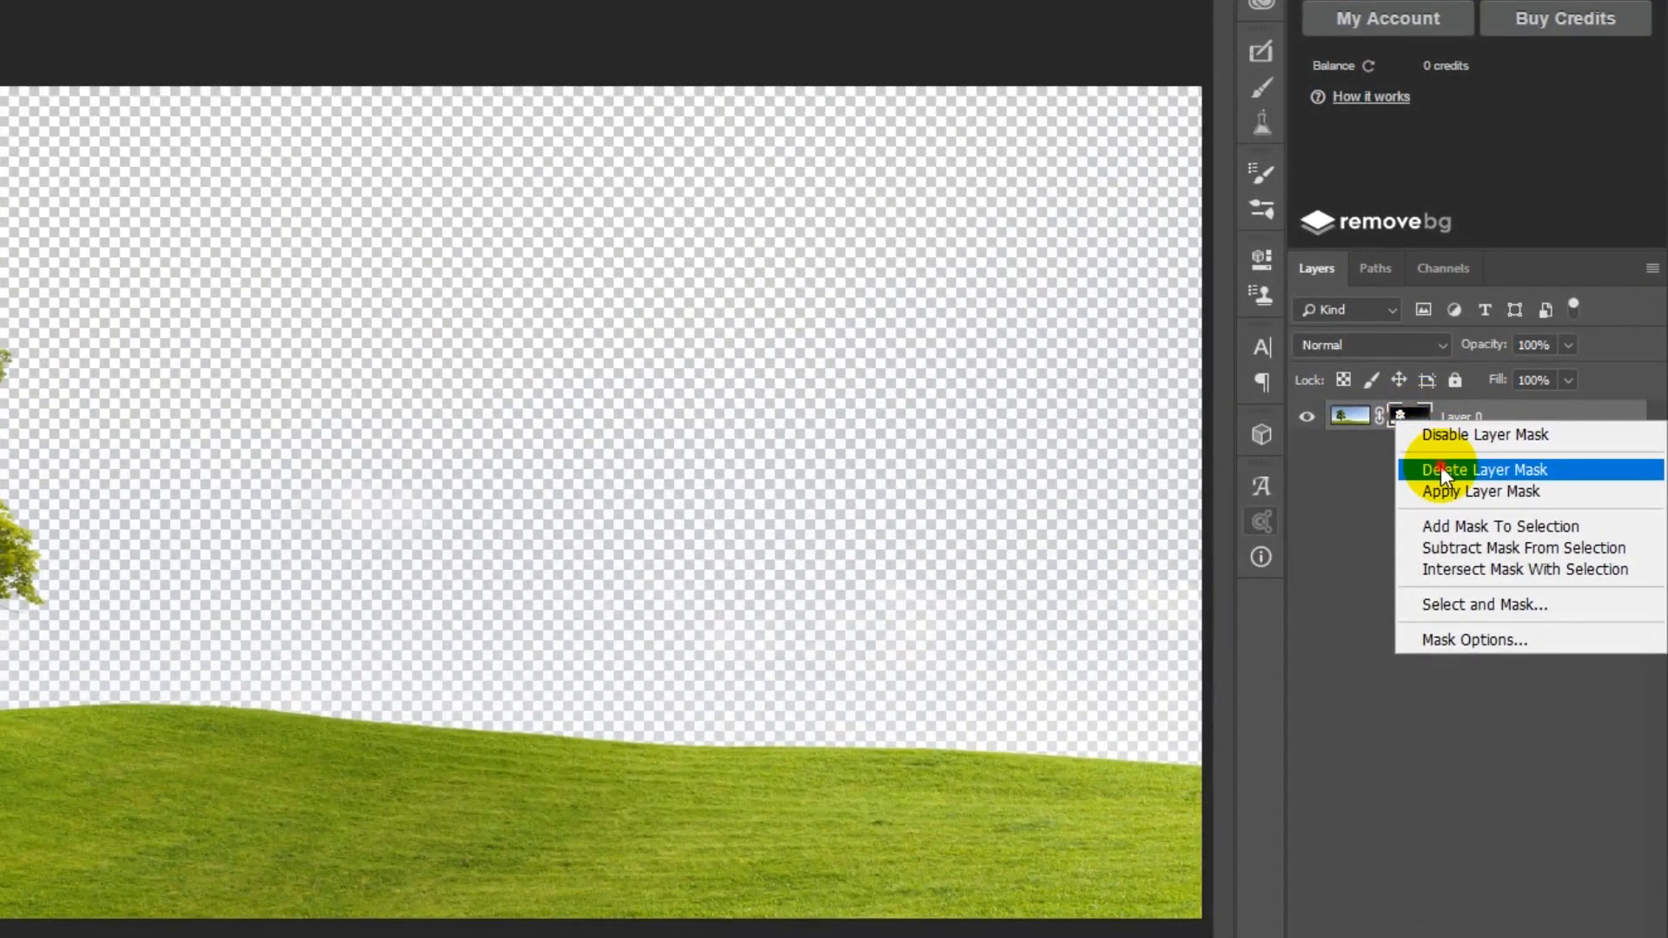
left_click(1503, 462)
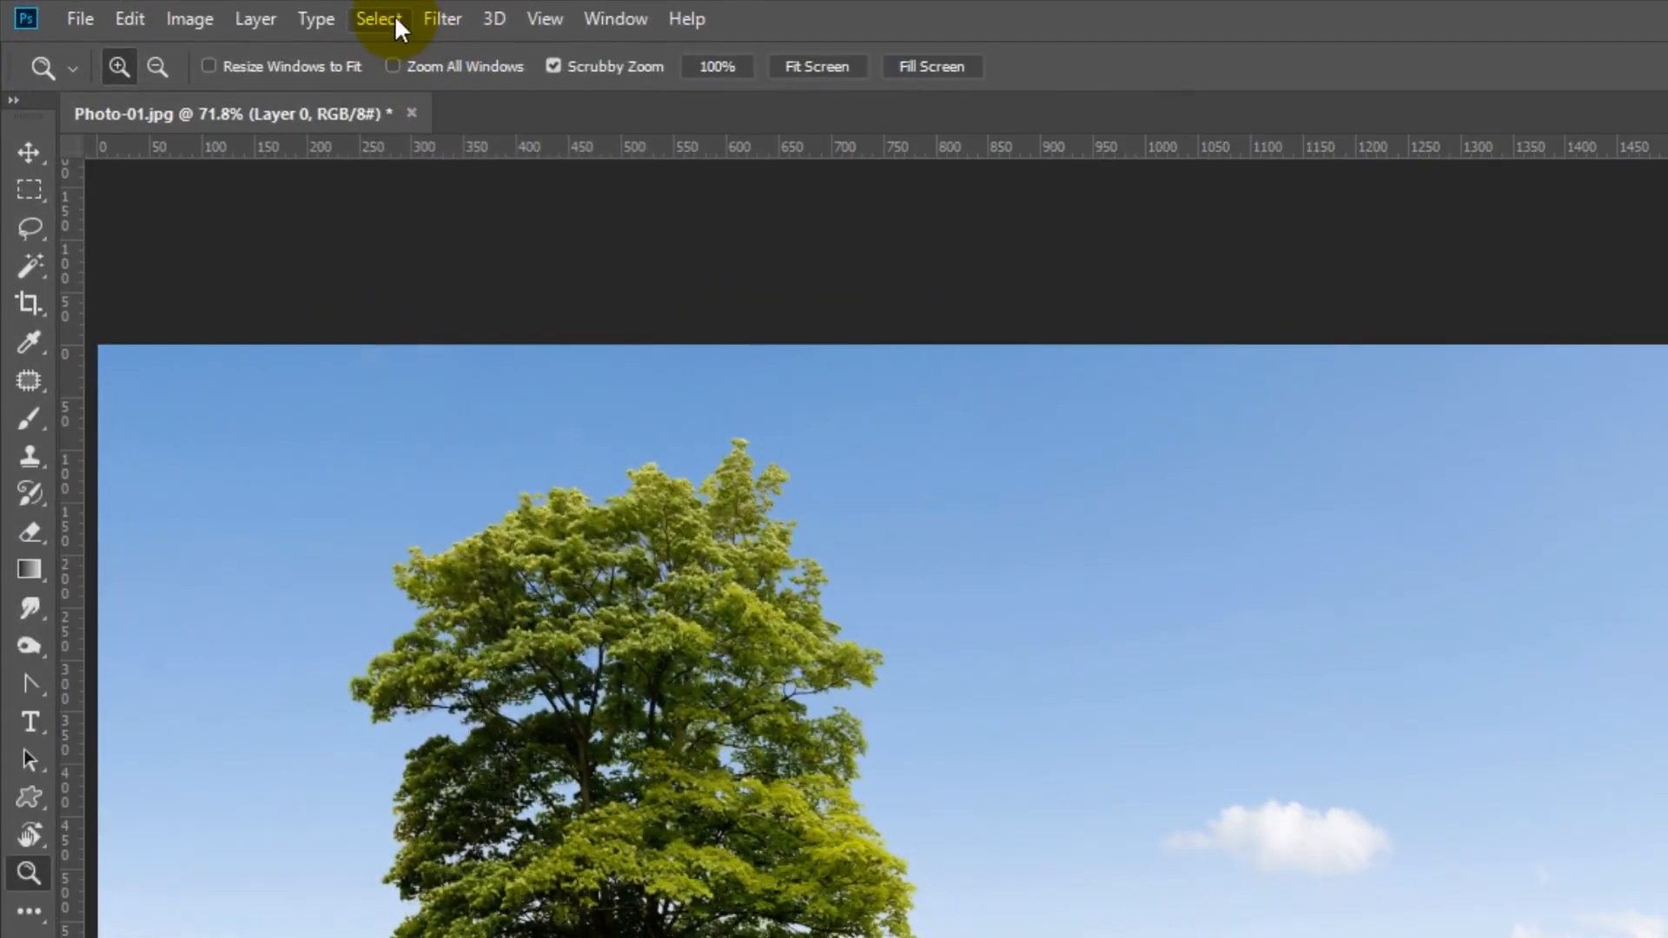
Step: Select the greens with Color Range by sampling the tree's foliage, and mask the layer with that selection
left_click(217, 10)
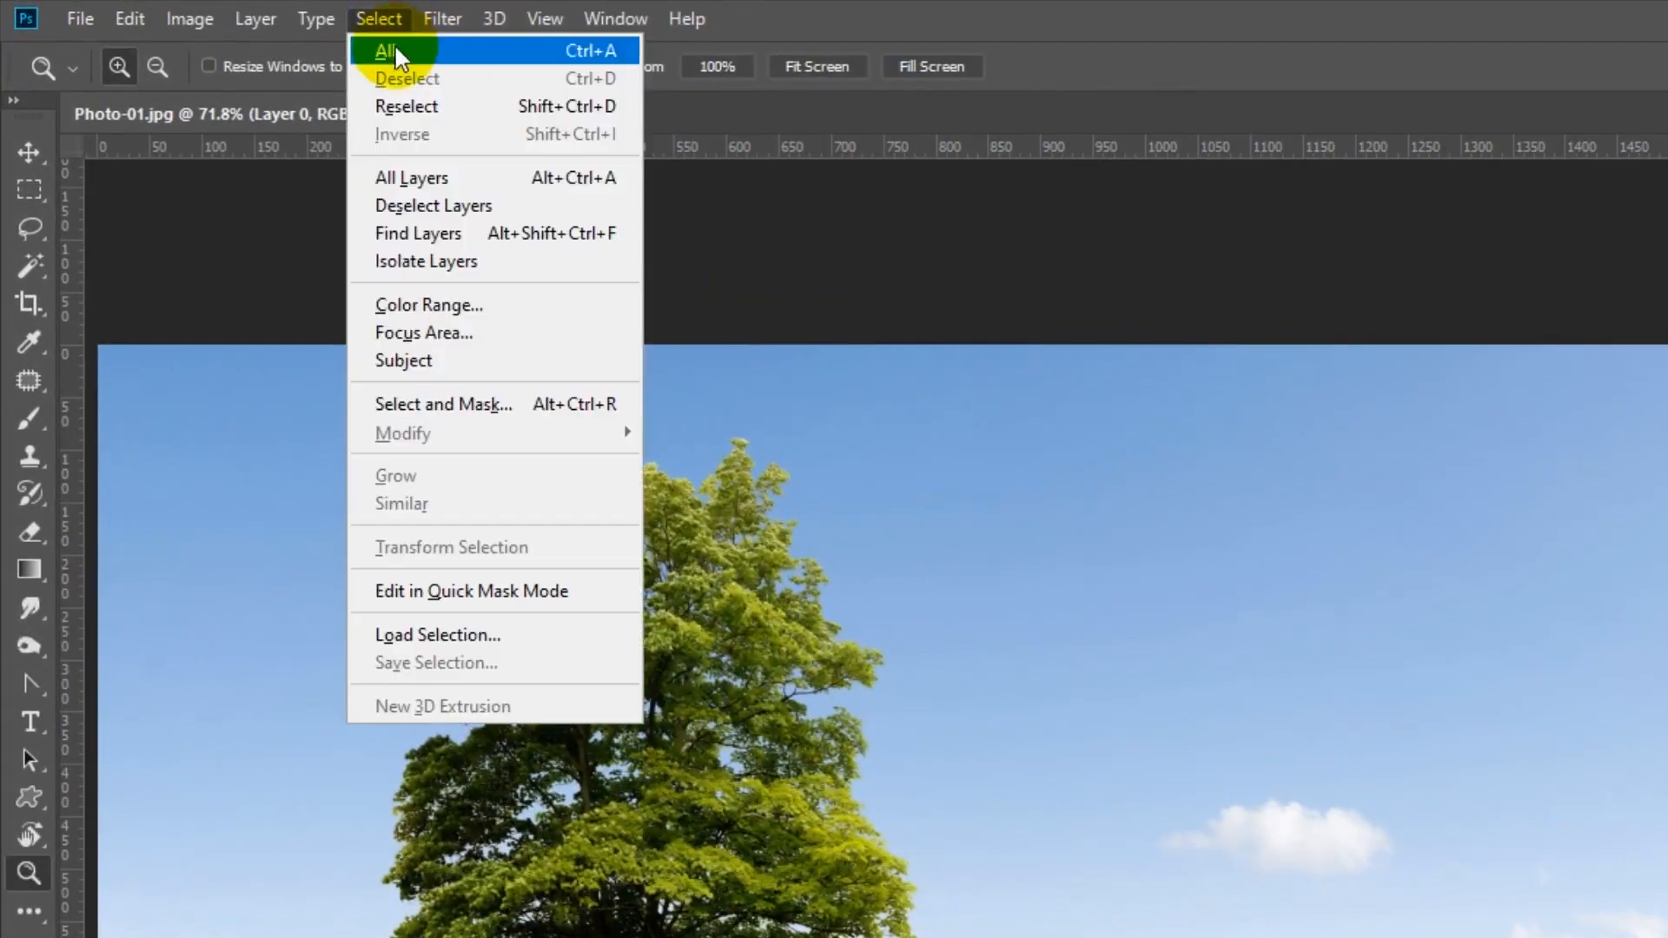
left_click(442, 302)
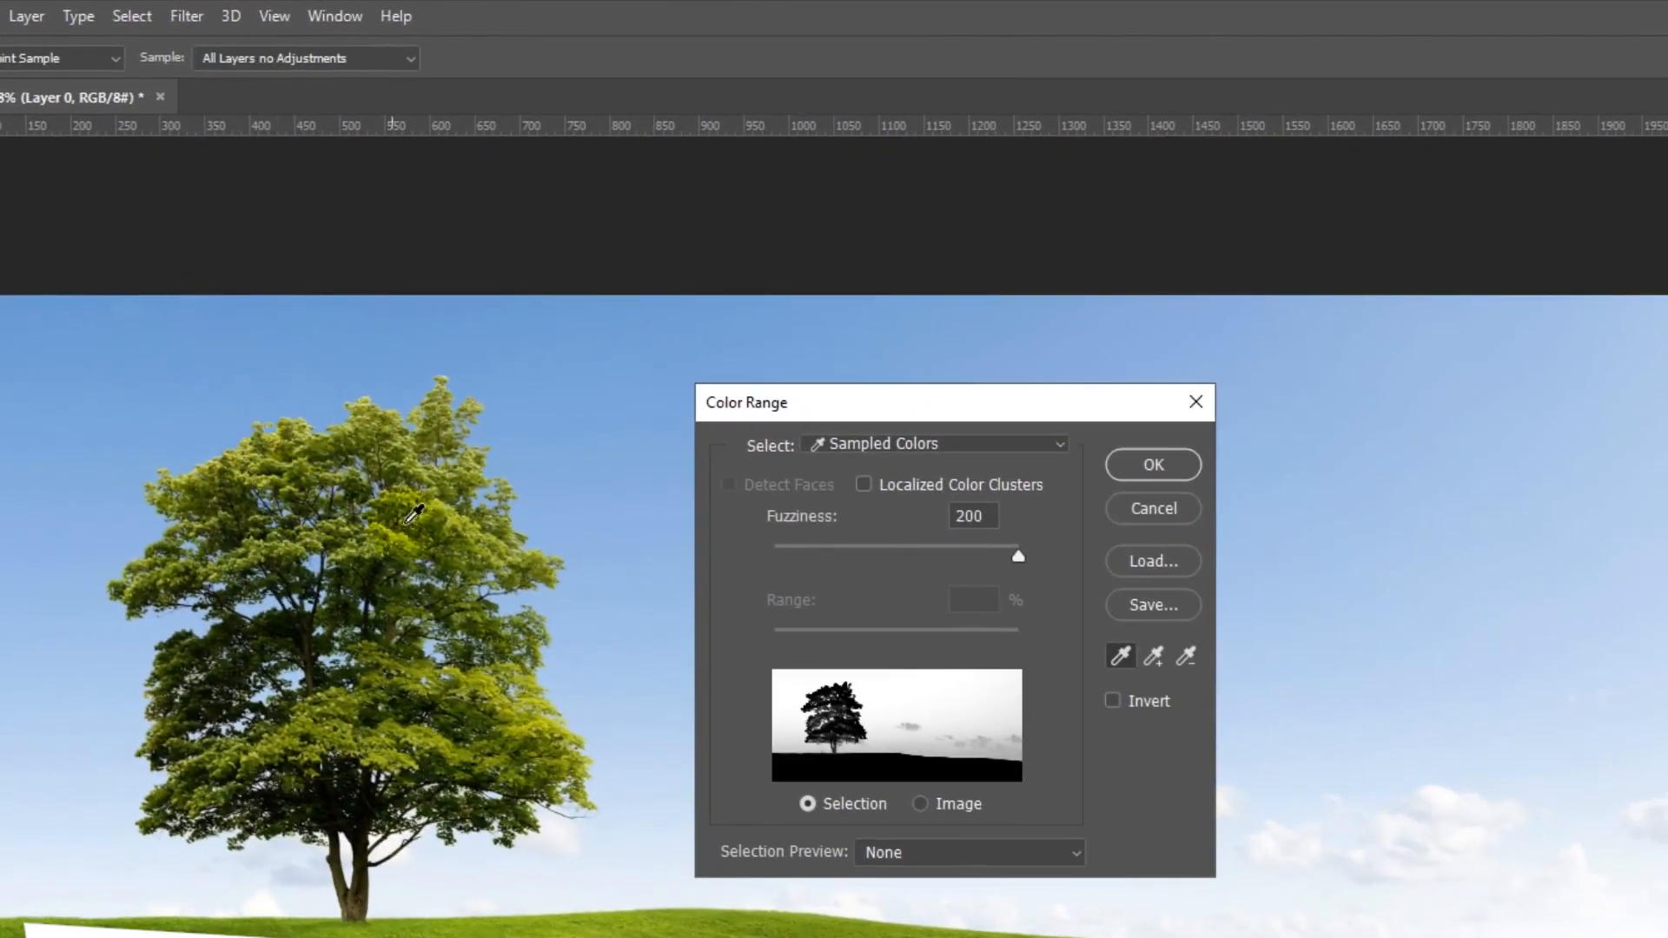
left_click(438, 504)
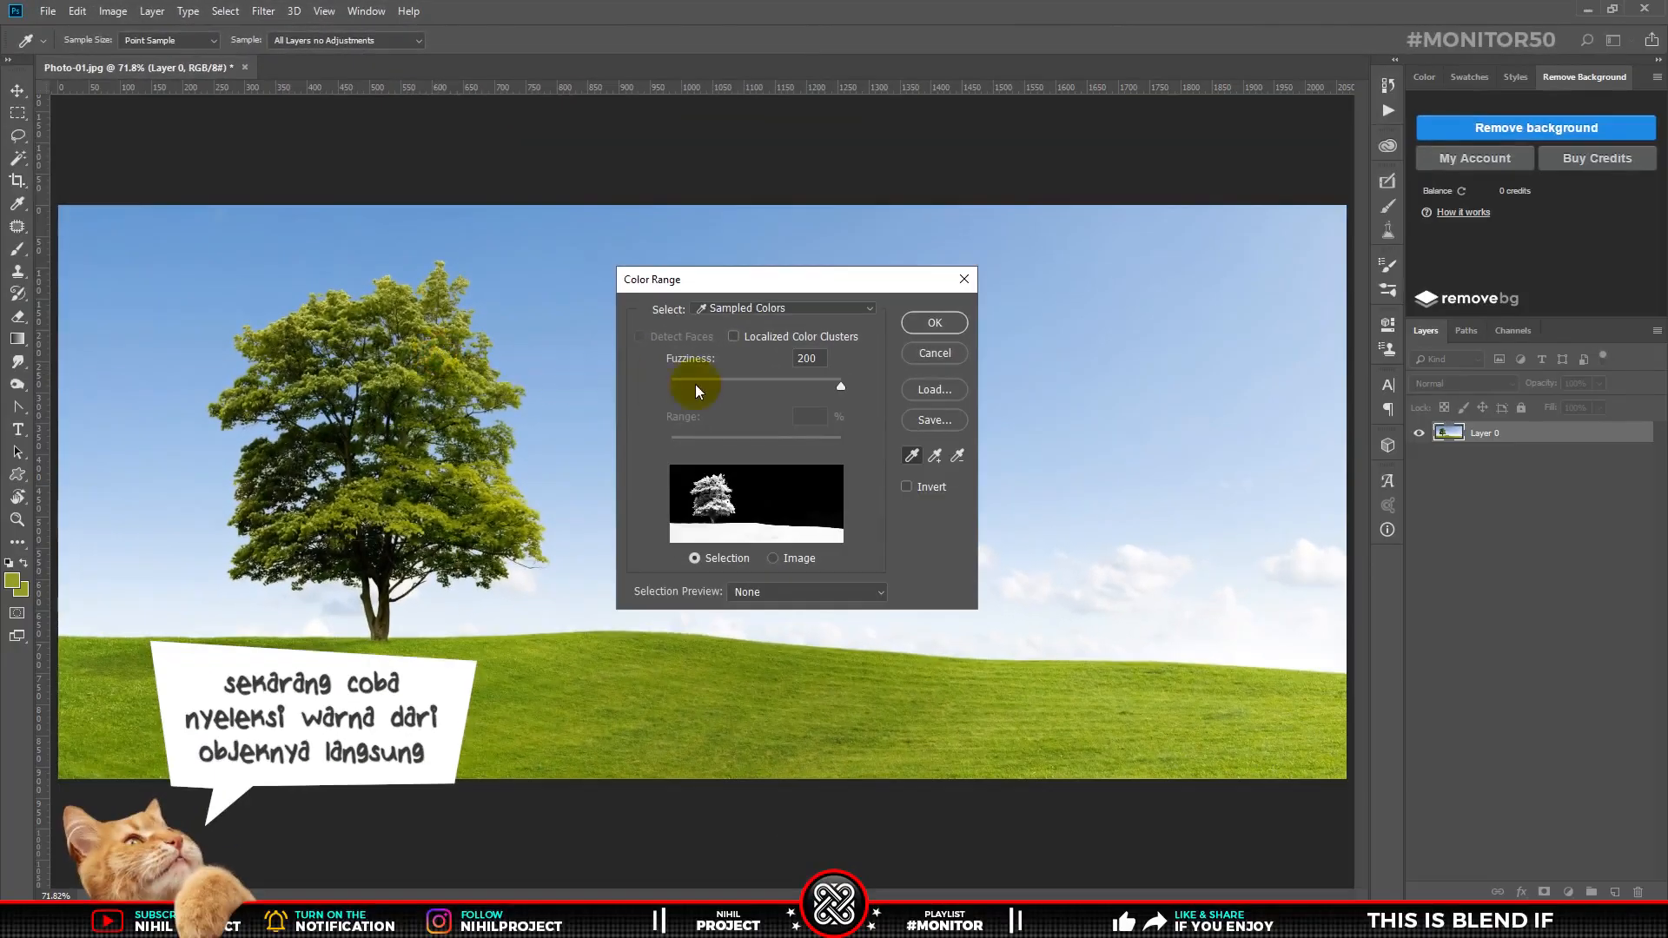
left_click(933, 323)
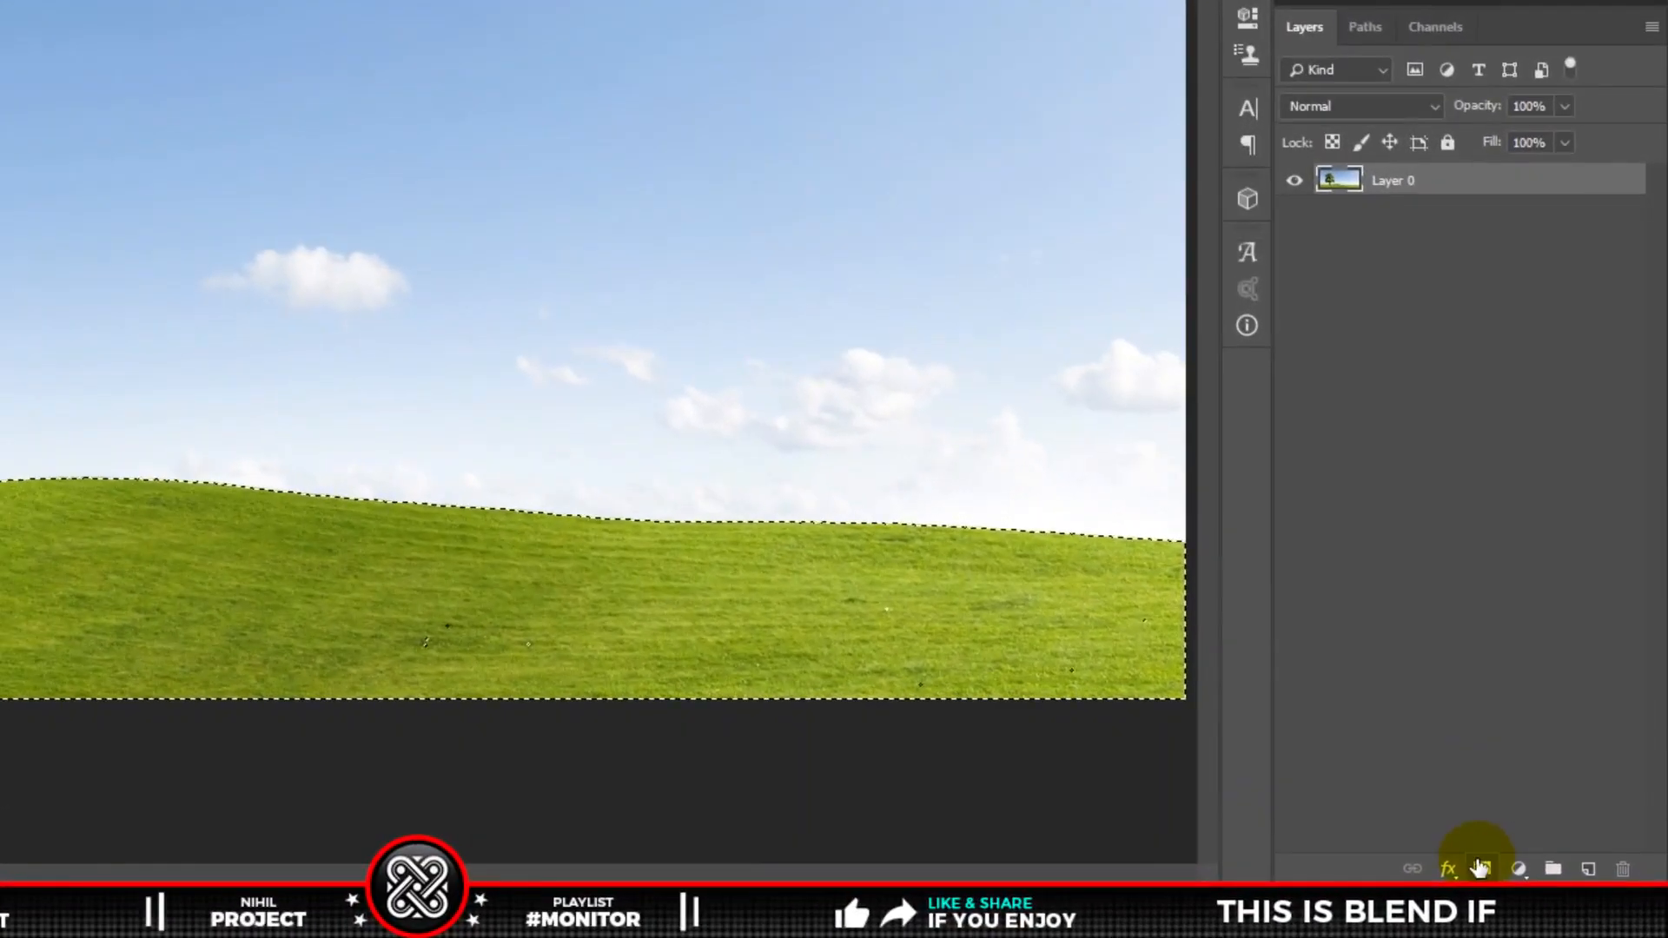
left_click(1544, 892)
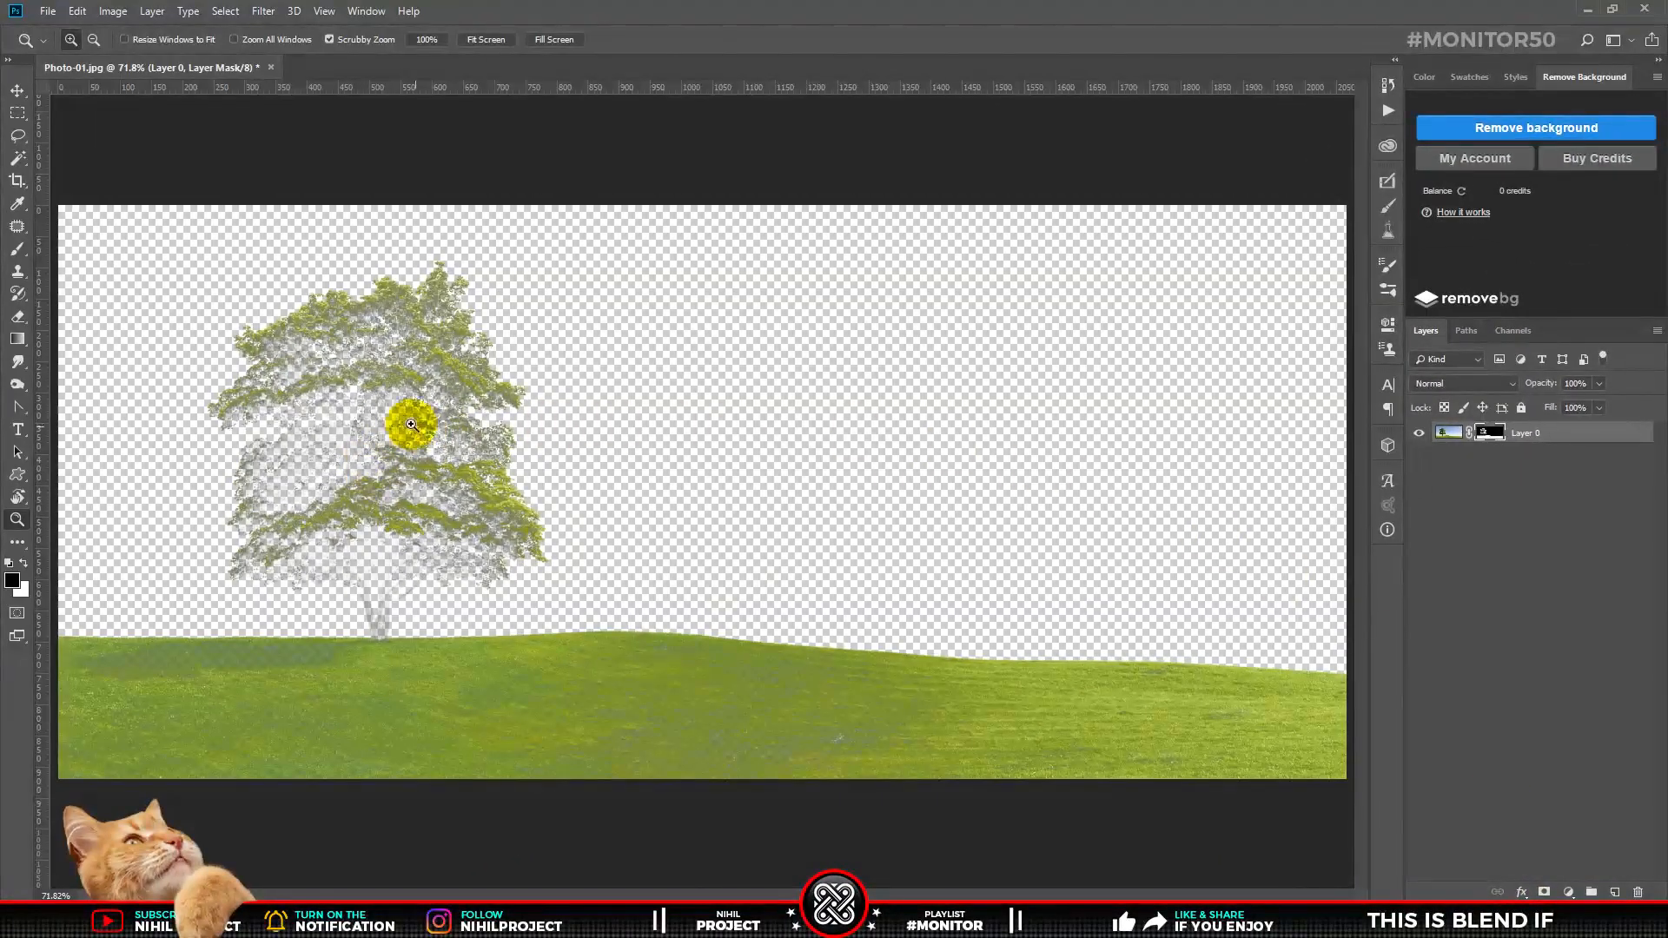
Step: Inspect the masked tree up close and delete the layer mask
left_click_drag(378, 442, 703, 623)
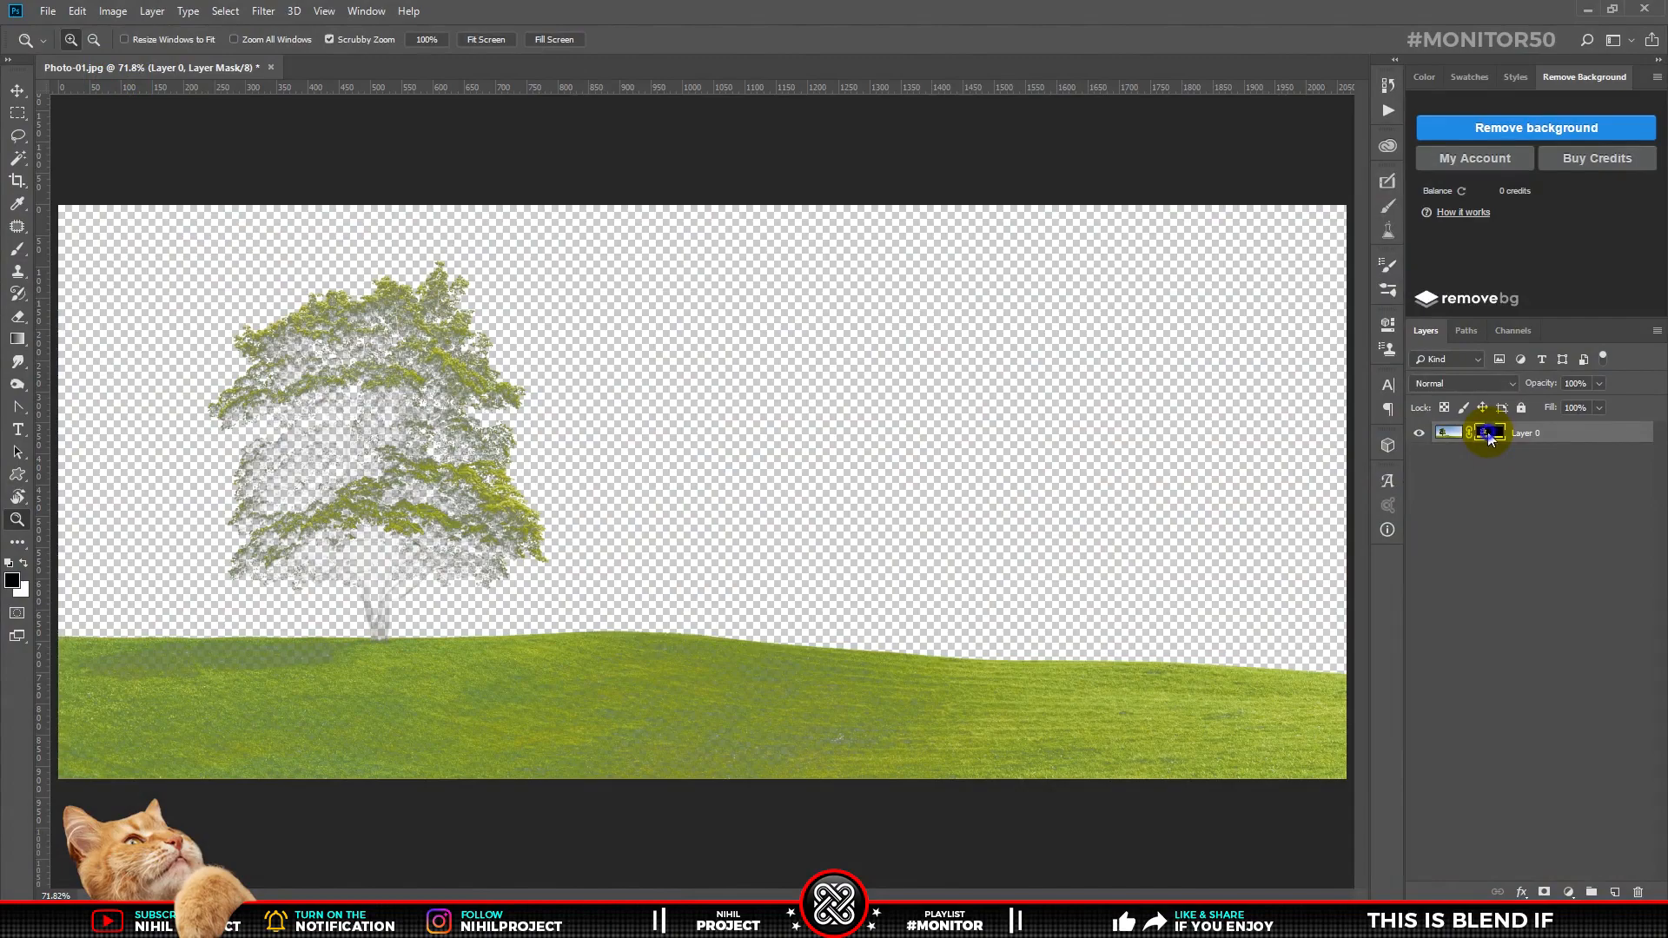
right_click(1489, 437)
left_click(1503, 467)
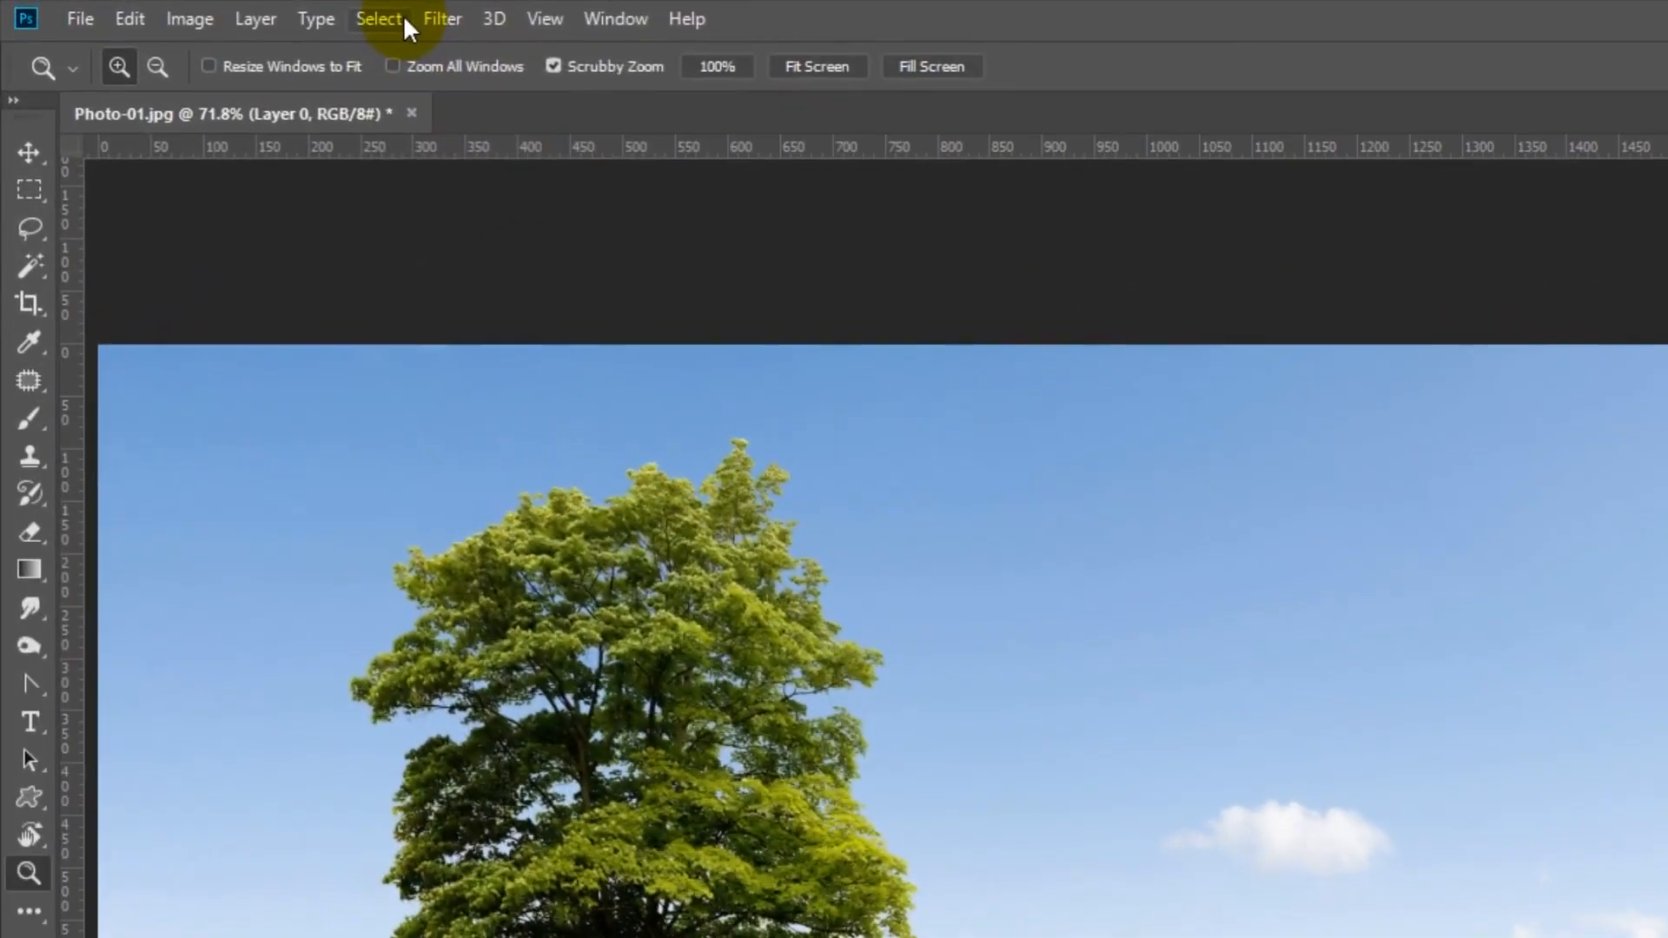
Step: Make a Color Range selection at fuzziness 60 with added samples from the darker foliage and the grass, and mask the layer with it
left_click(382, 19)
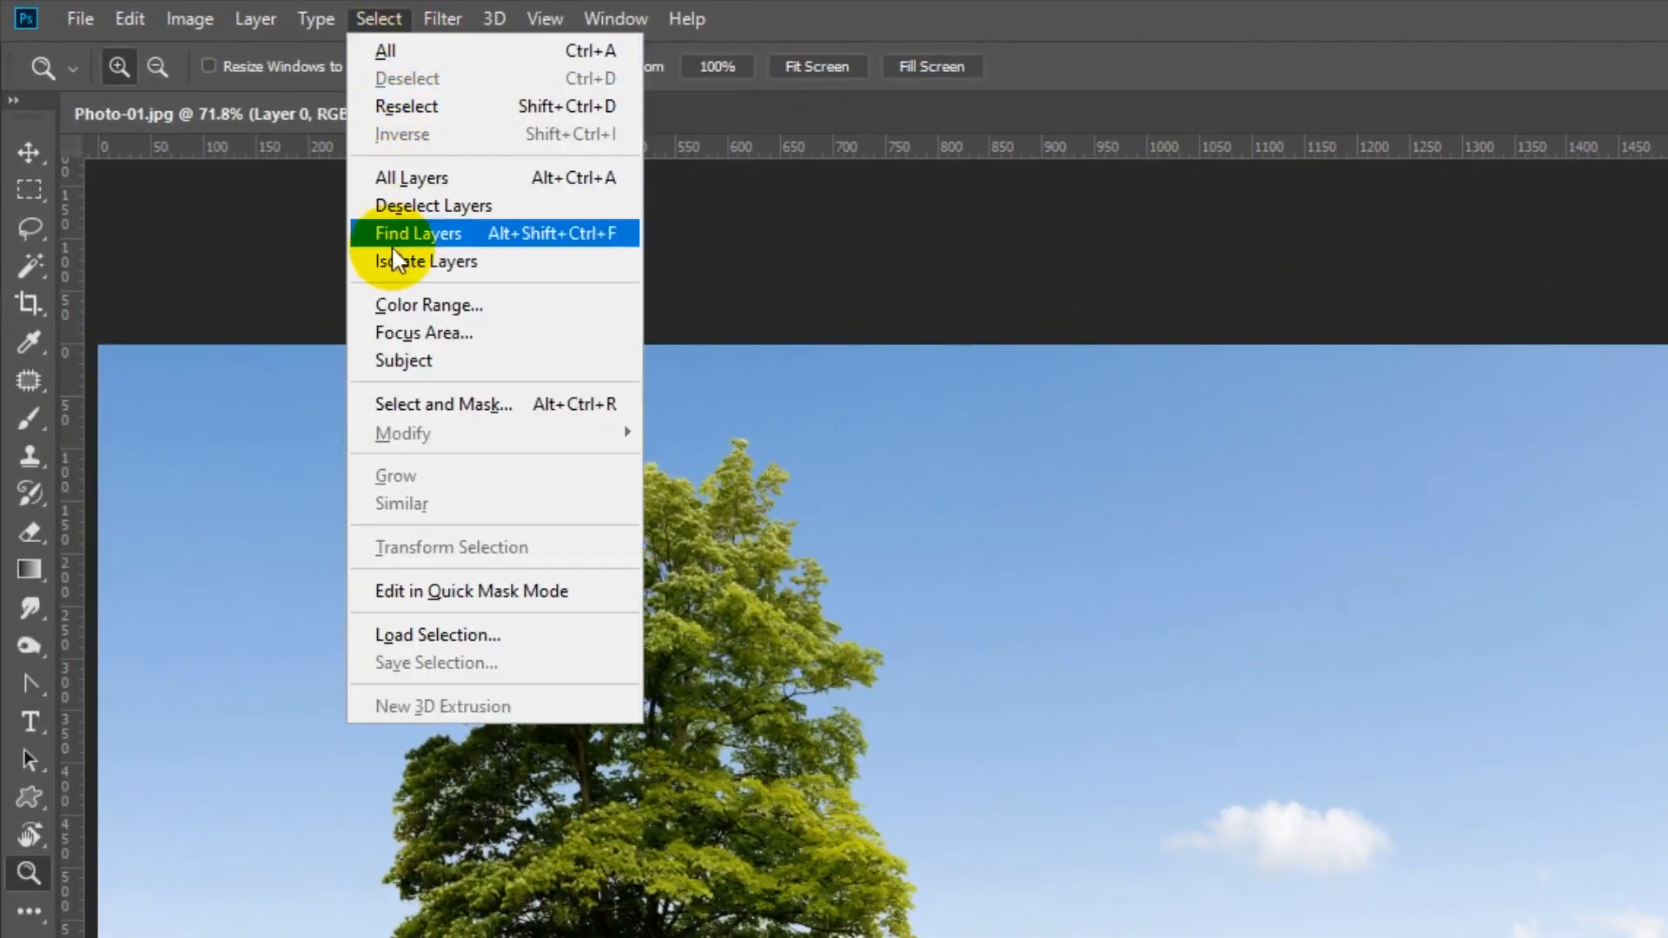
left_click(400, 306)
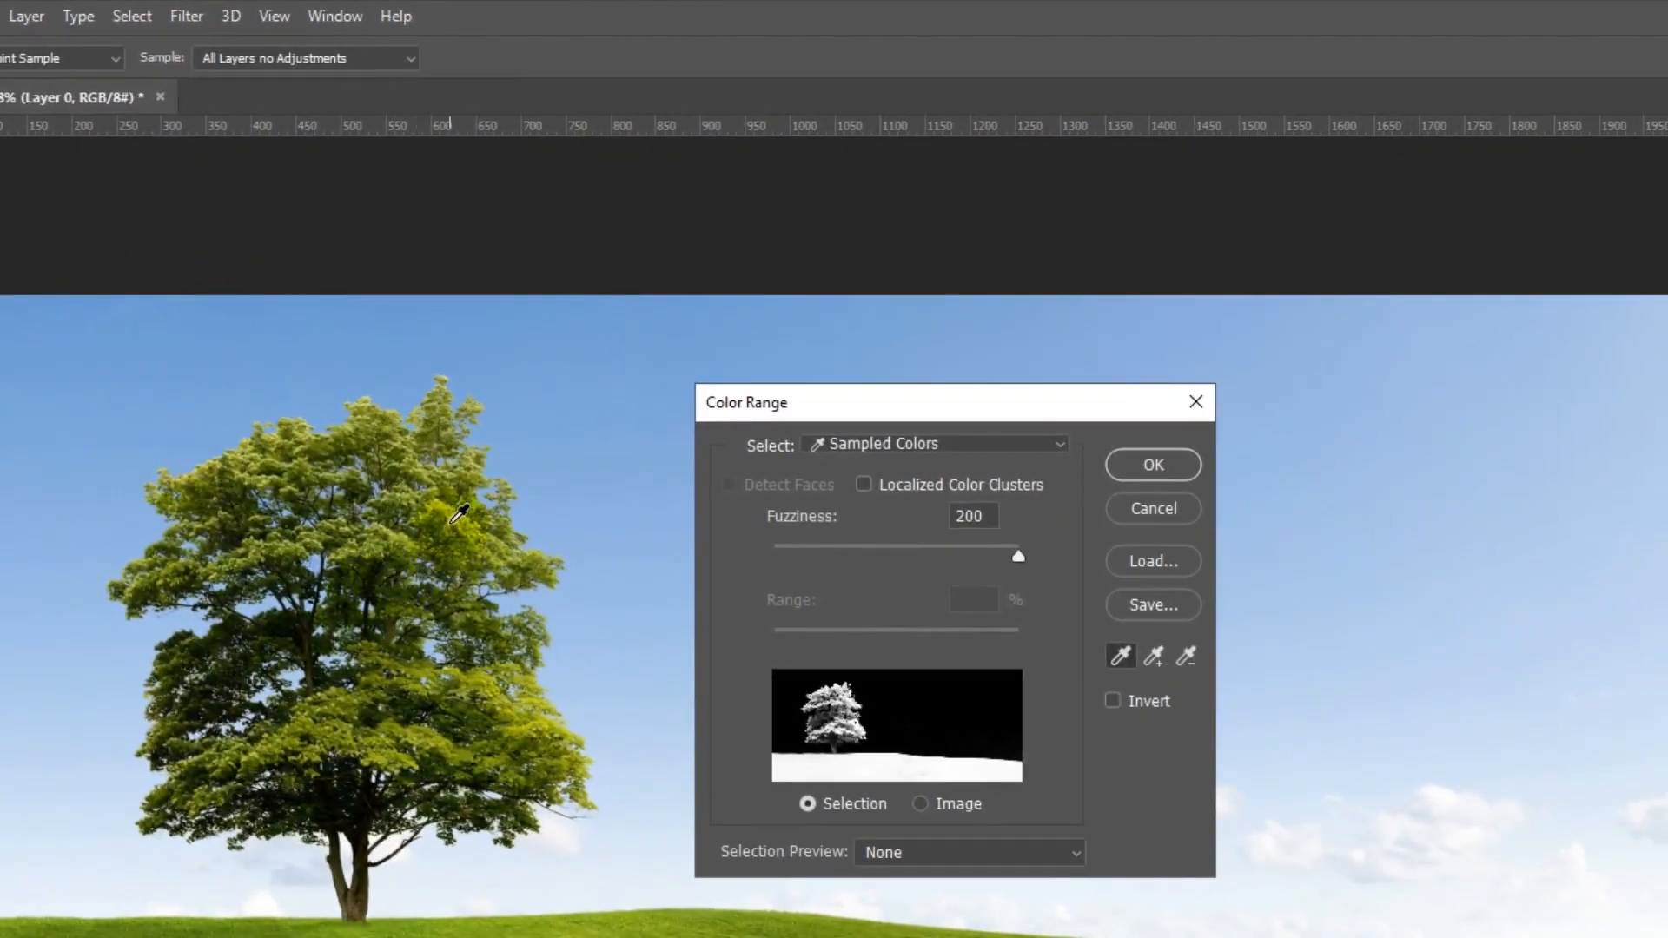
left_click_drag(1019, 556, 848, 556)
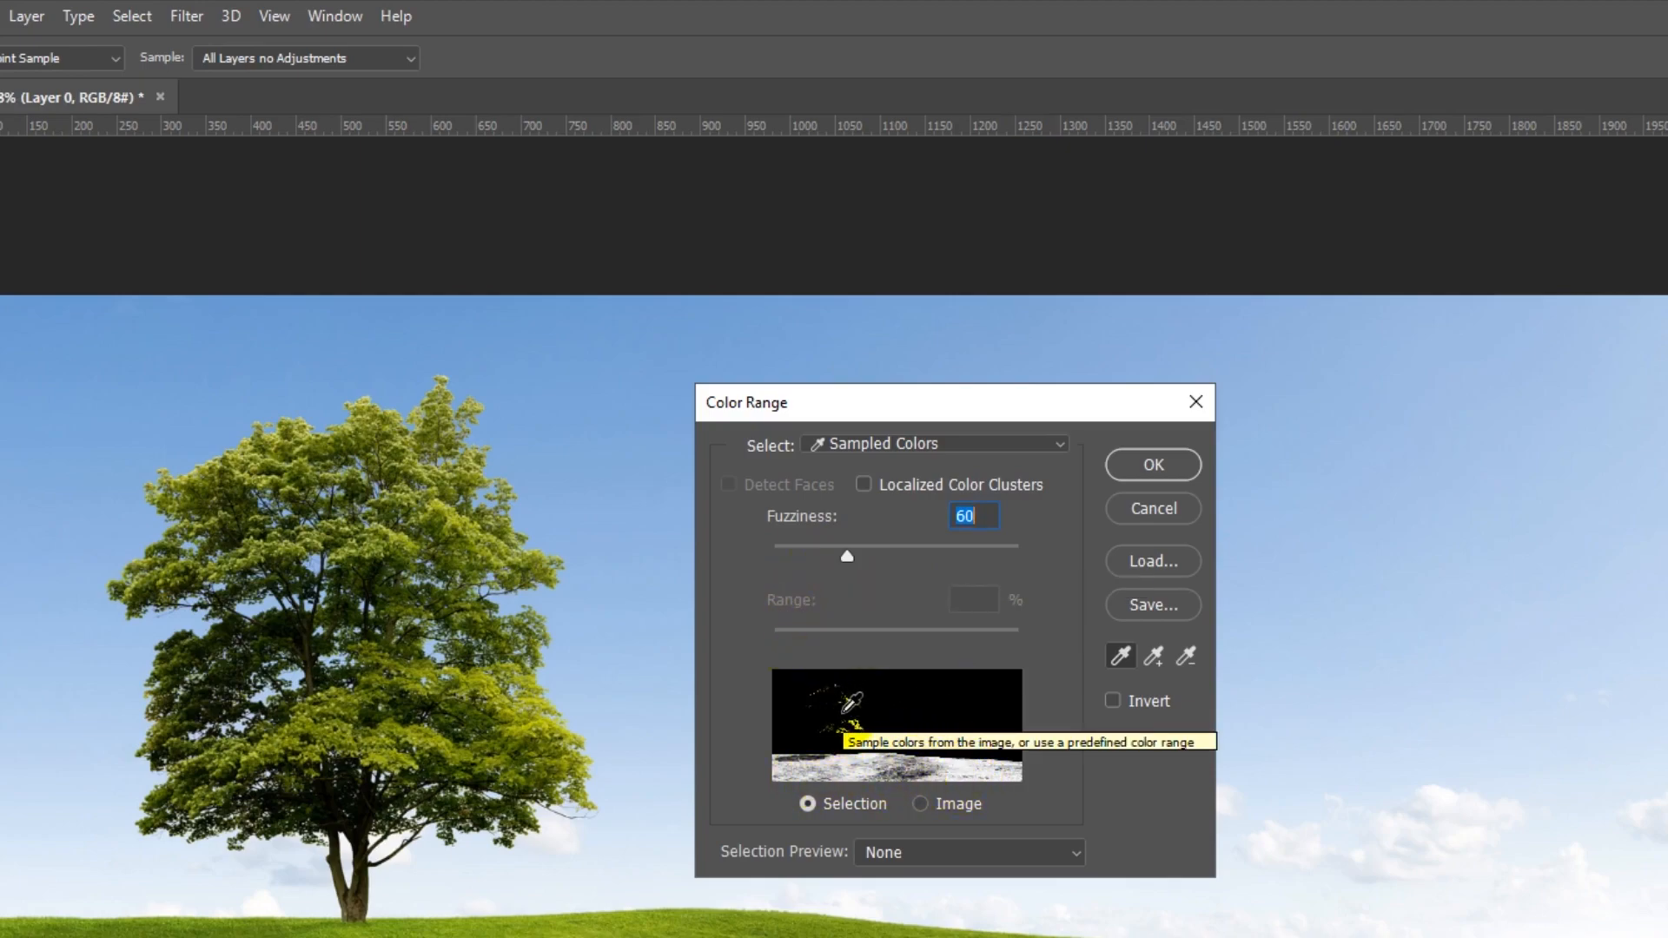
left_click(1156, 660)
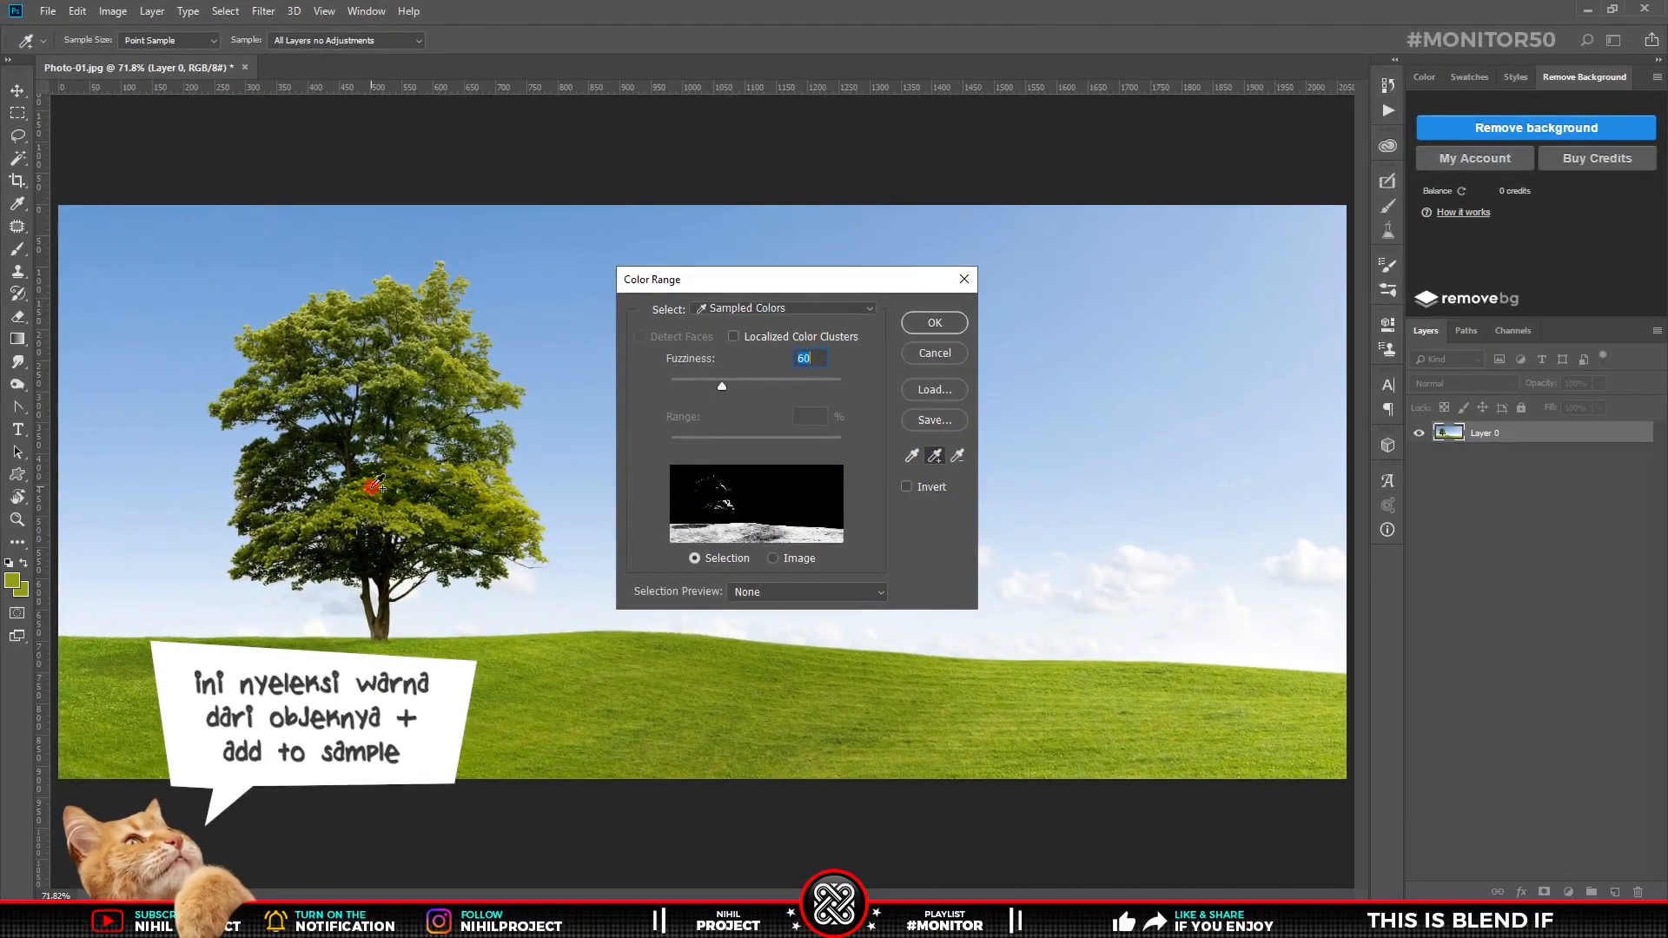
left_click(375, 483)
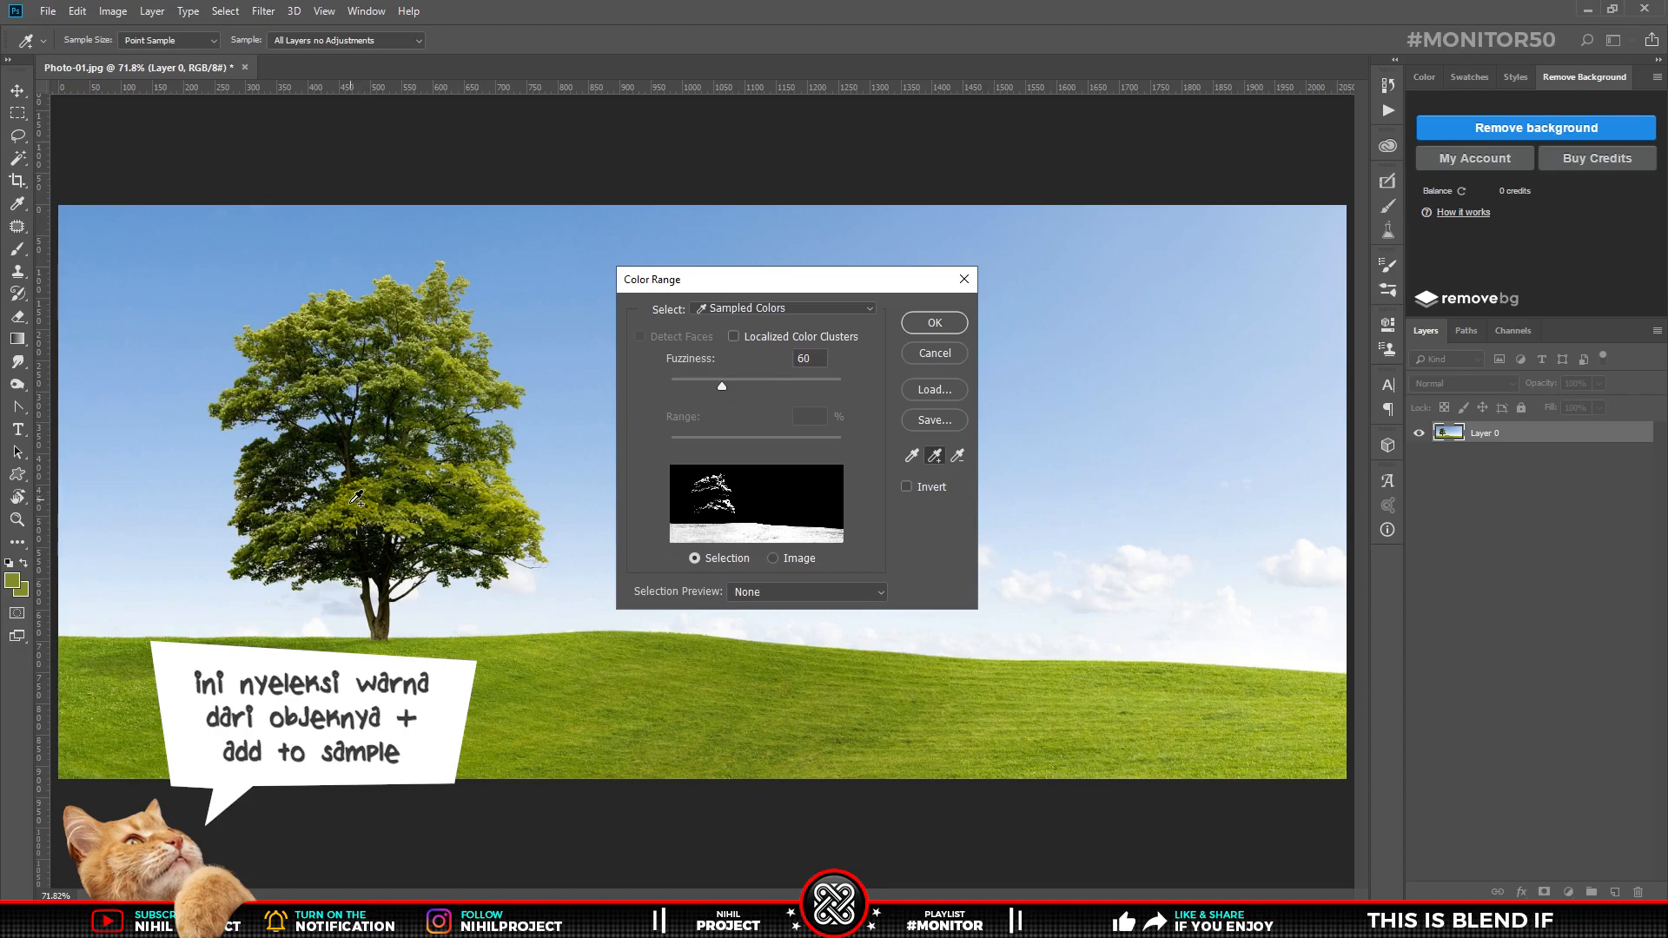
left_click(332, 443)
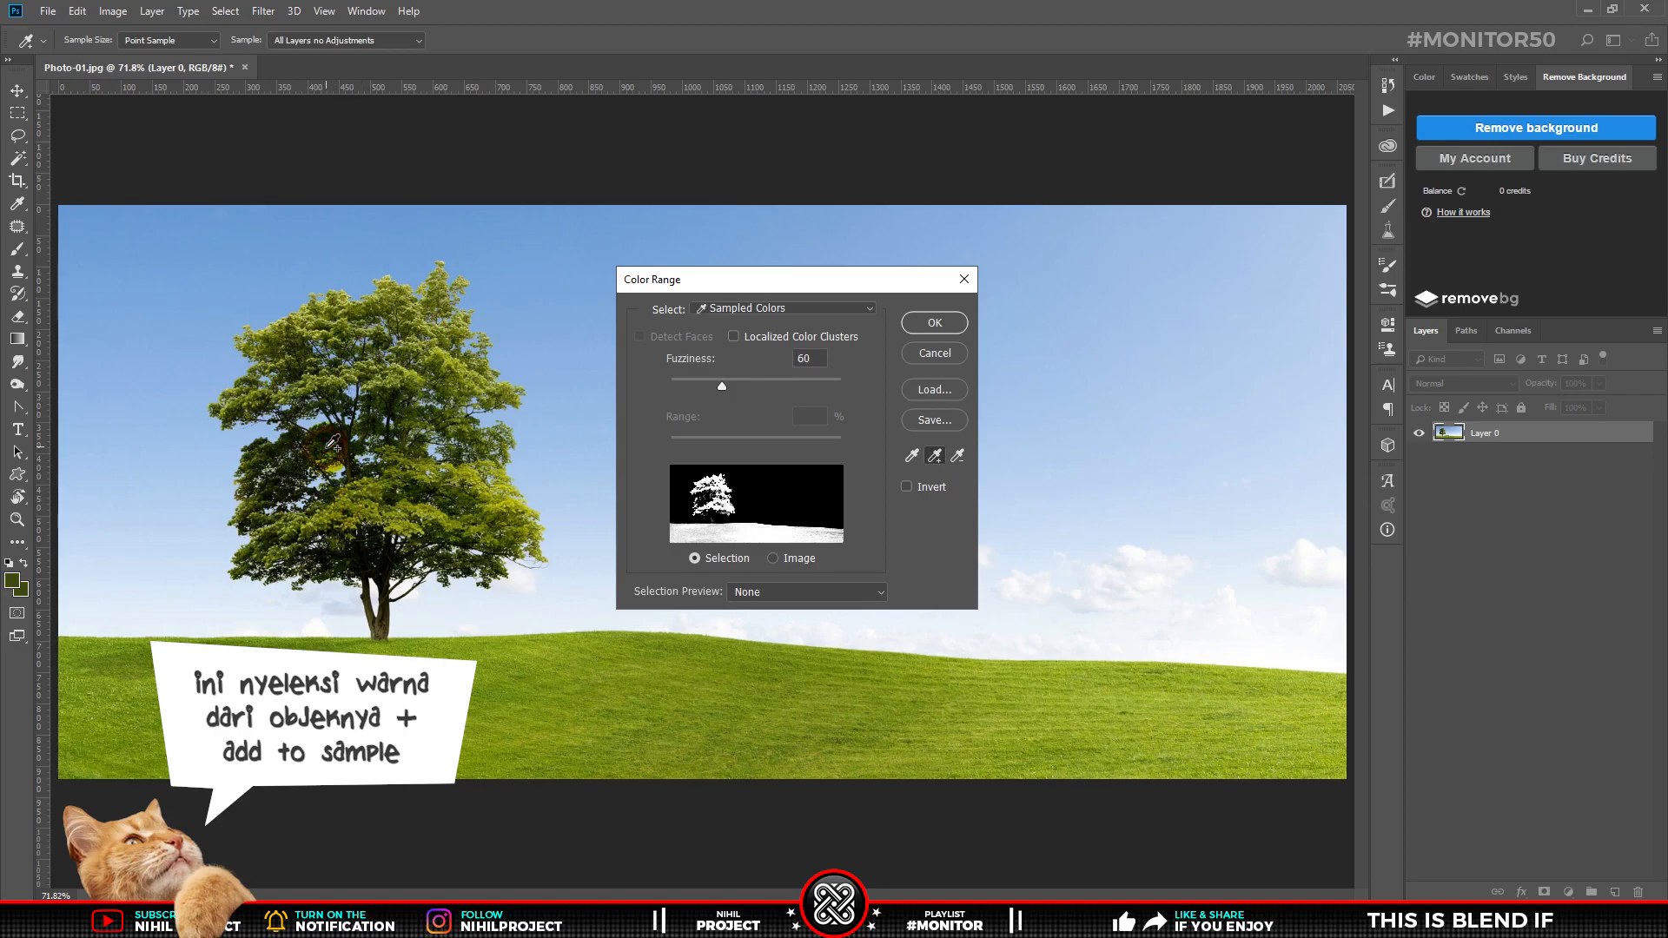
left_click(694, 632)
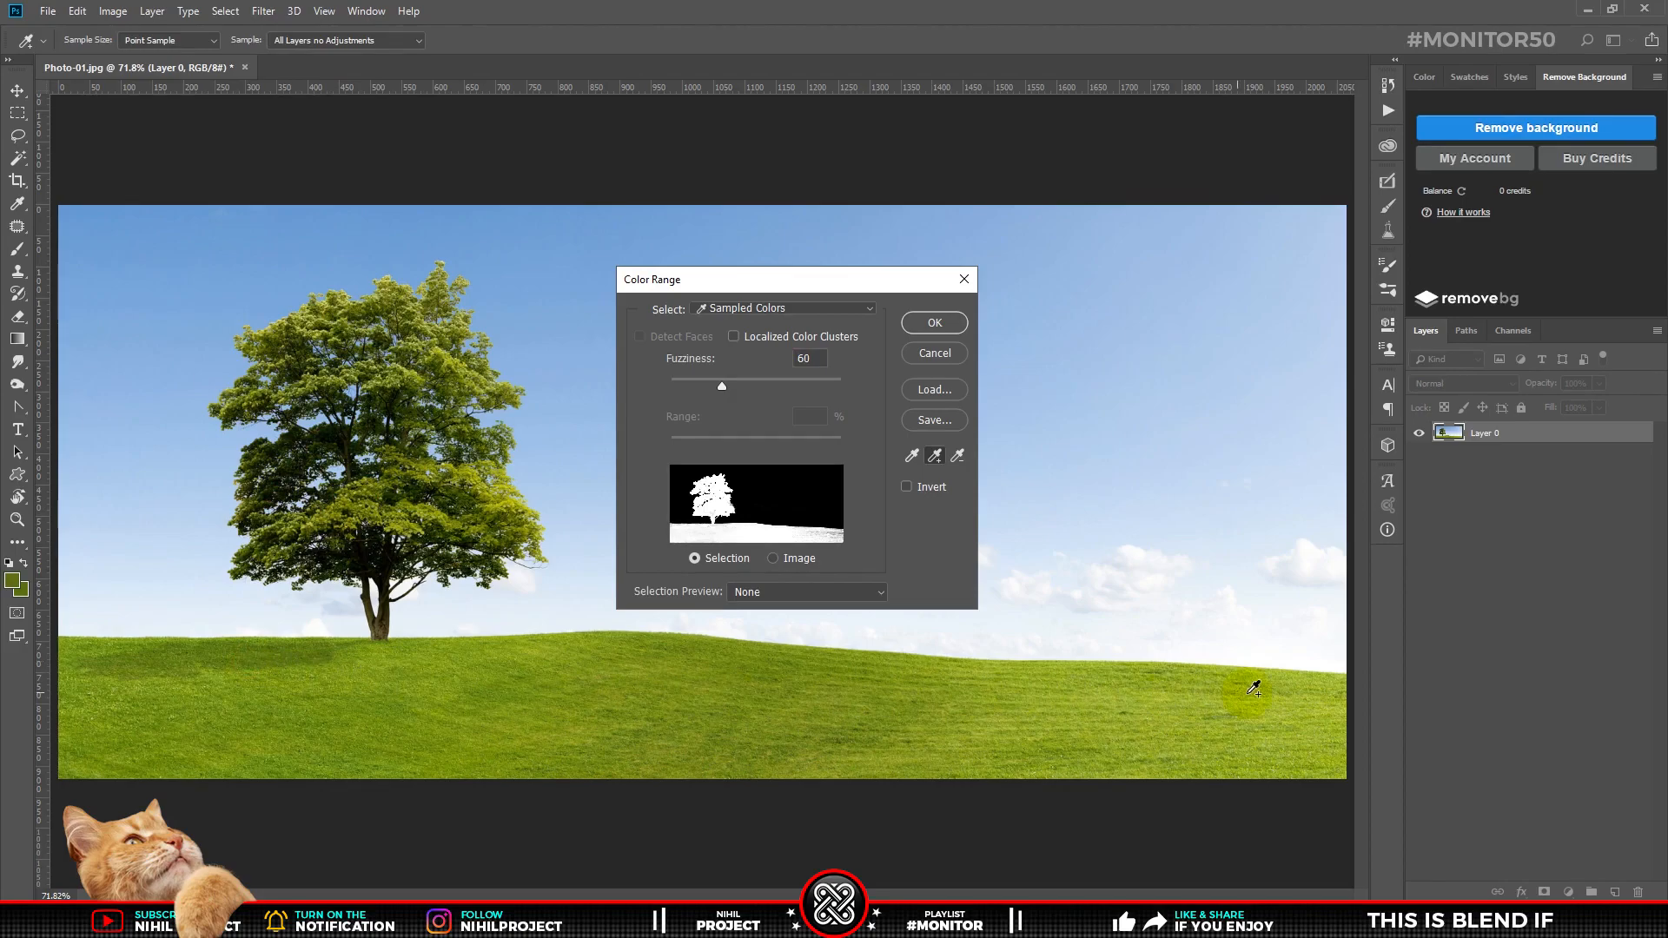
left_click(935, 322)
left_click(1545, 892)
Step: Check the tree's cutout against the original photo by toggling the layer mask, and delete the mask
left_click_drag(351, 550, 664, 541)
left_click(1483, 433, "shift")
left_click(1483, 433, "shift")
key("ctrl+0")
right_click(1492, 437)
left_click(1429, 452)
Step: Try a Color Range selection with Localized Color Clusters enabled, sampling the grass and the tree's foliage
left_click(225, 10)
left_click(250, 173)
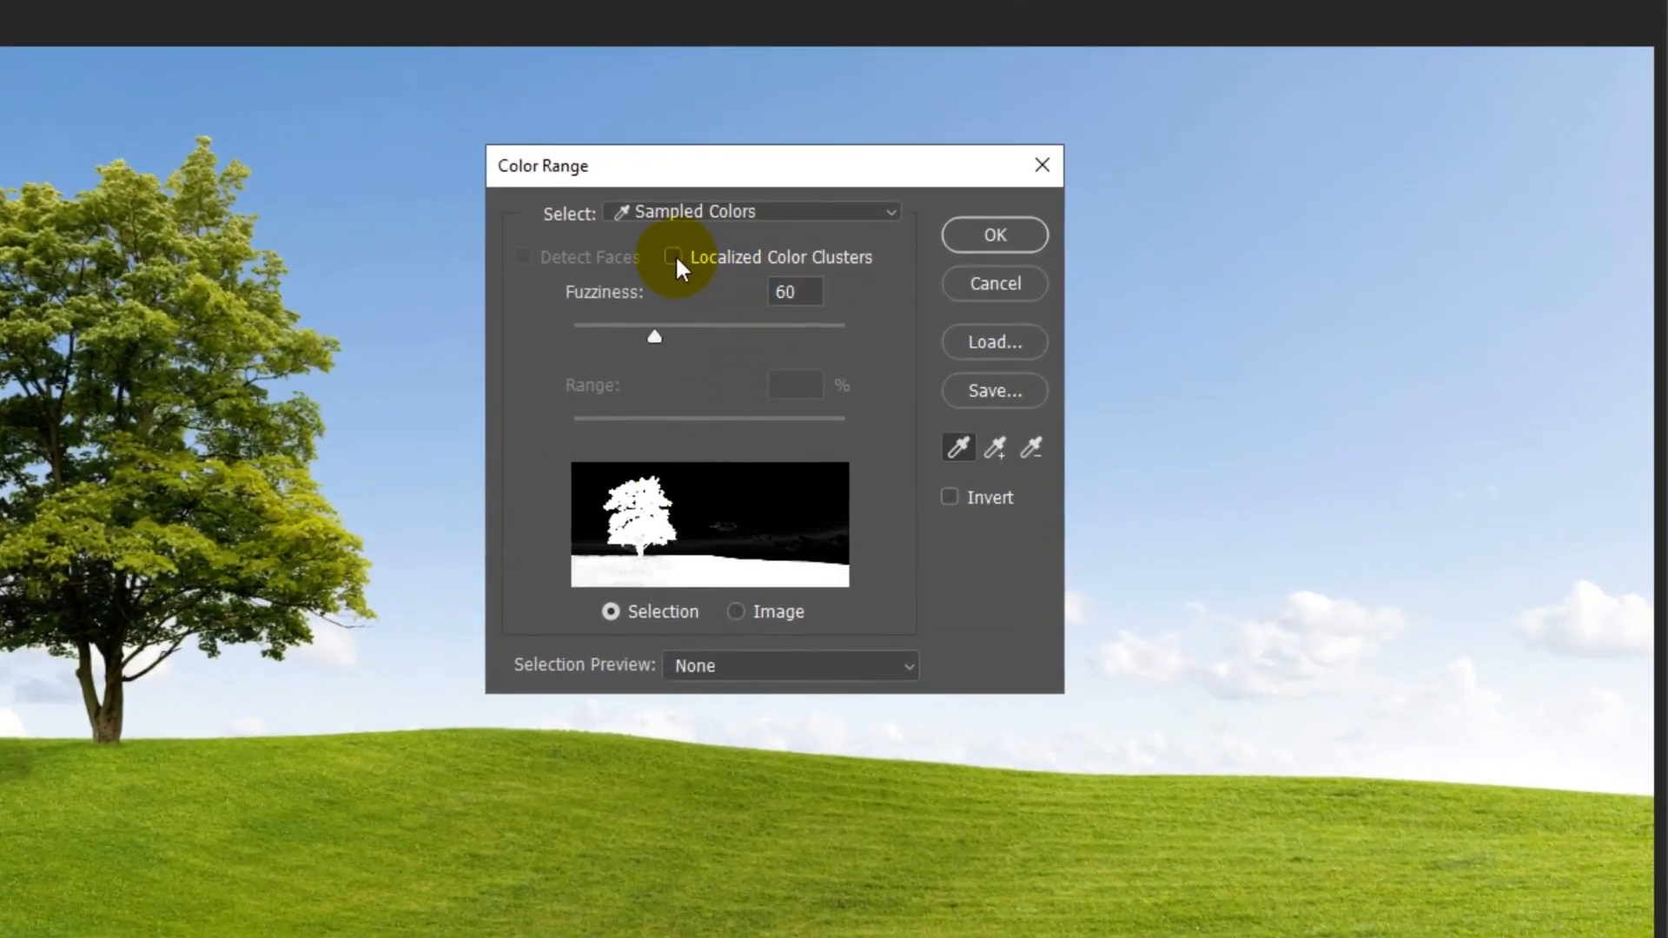
left_click(672, 257)
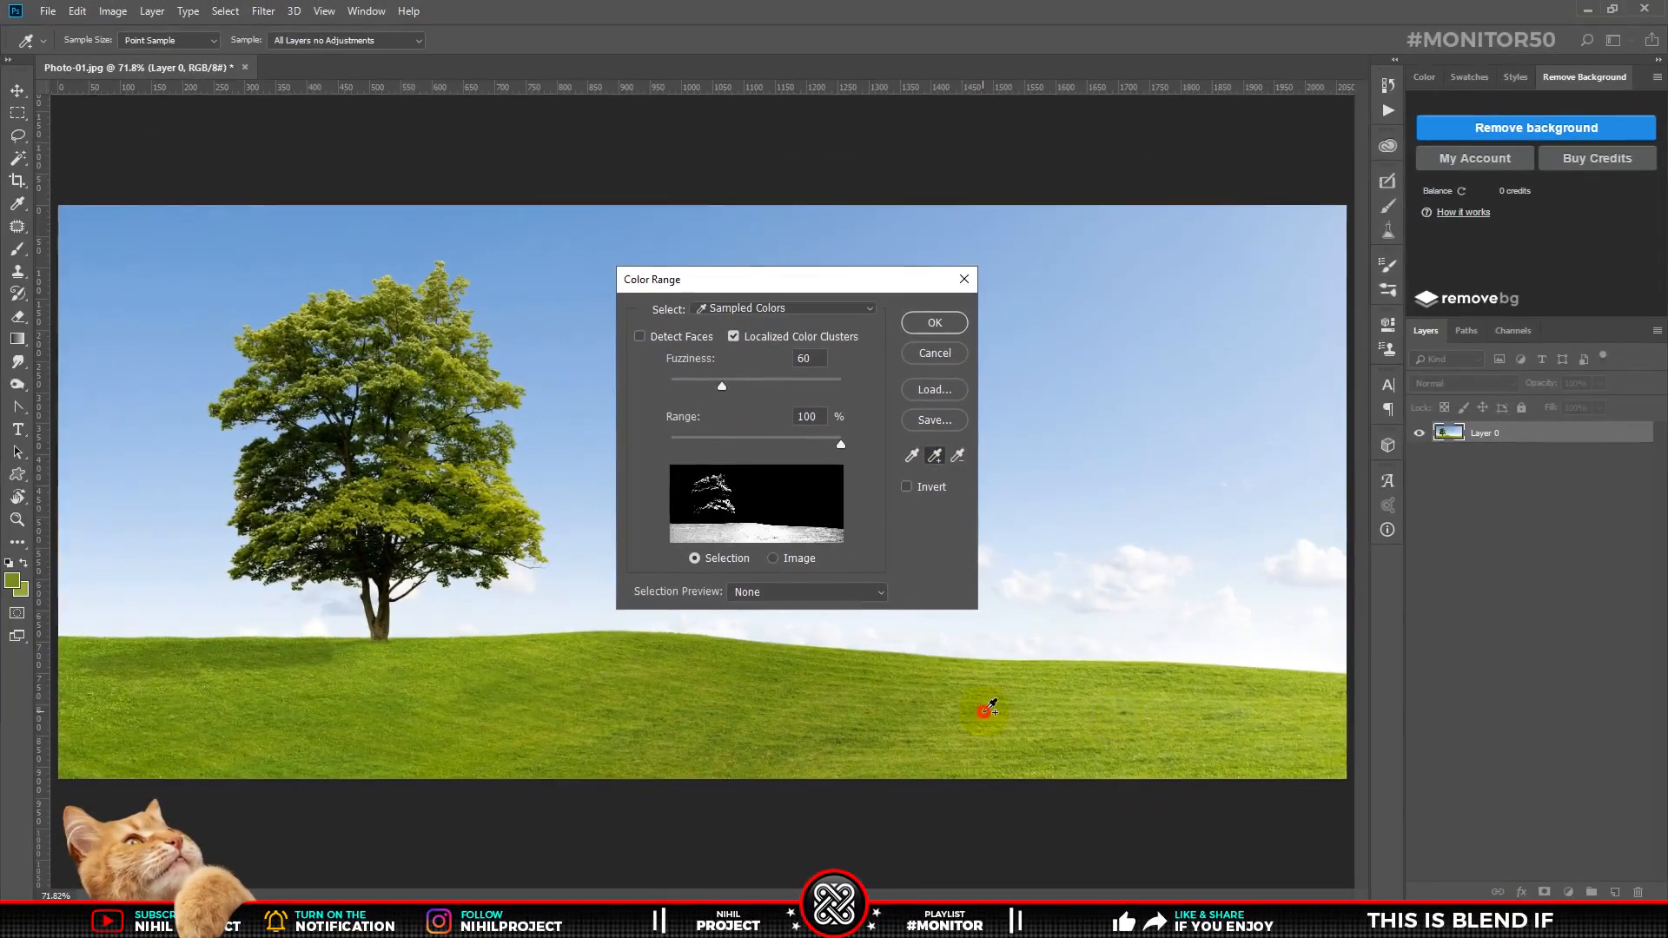
left_click(291, 478, "shift")
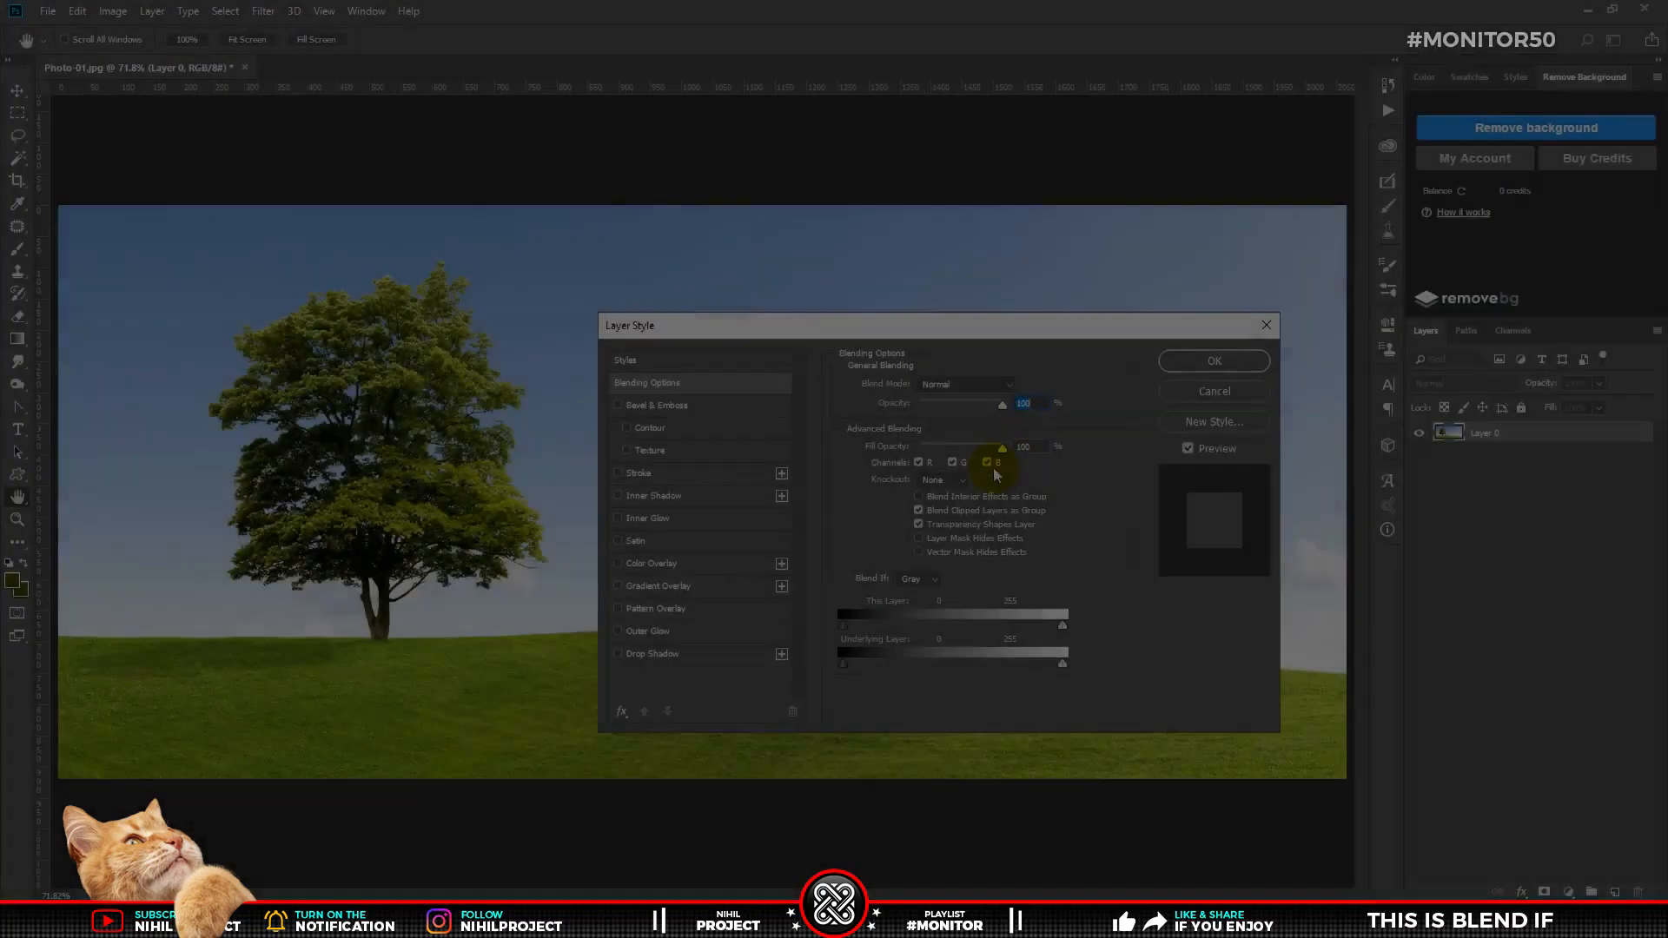
Step: Hide the sky with Blend If on the Blue channel, splitting This Layer's white limit to 148 / 202
left_click(919, 578)
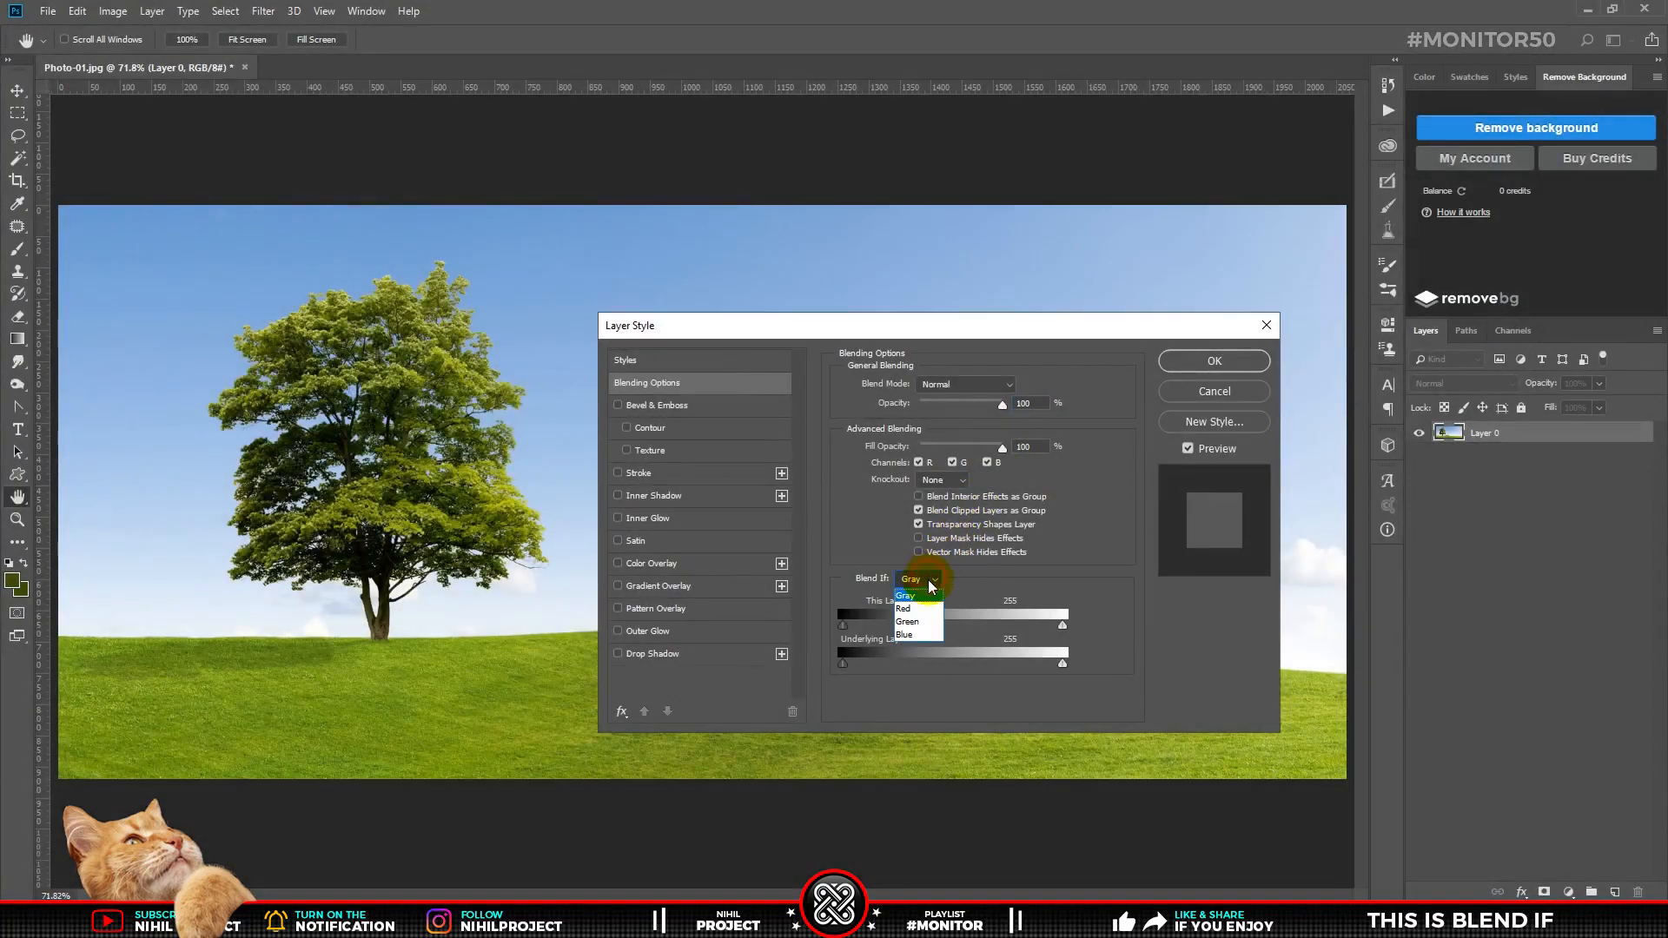
left_click(921, 637)
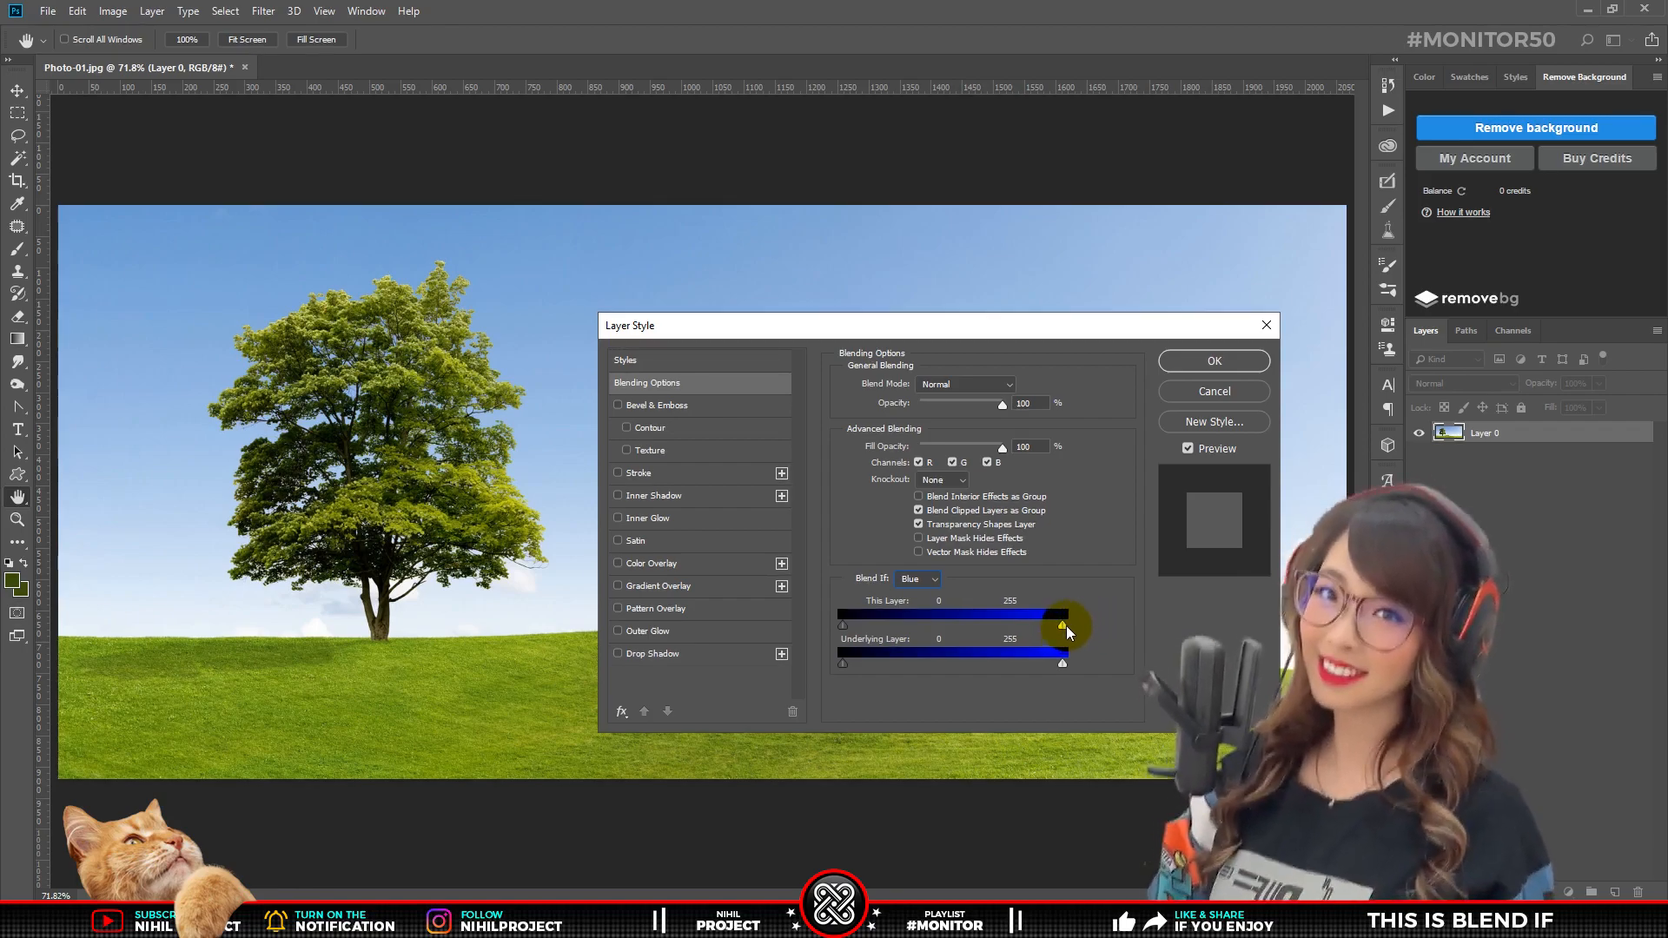
left_click_drag(1062, 626, 1037, 627)
left_click_drag(1029, 632, 1019, 631)
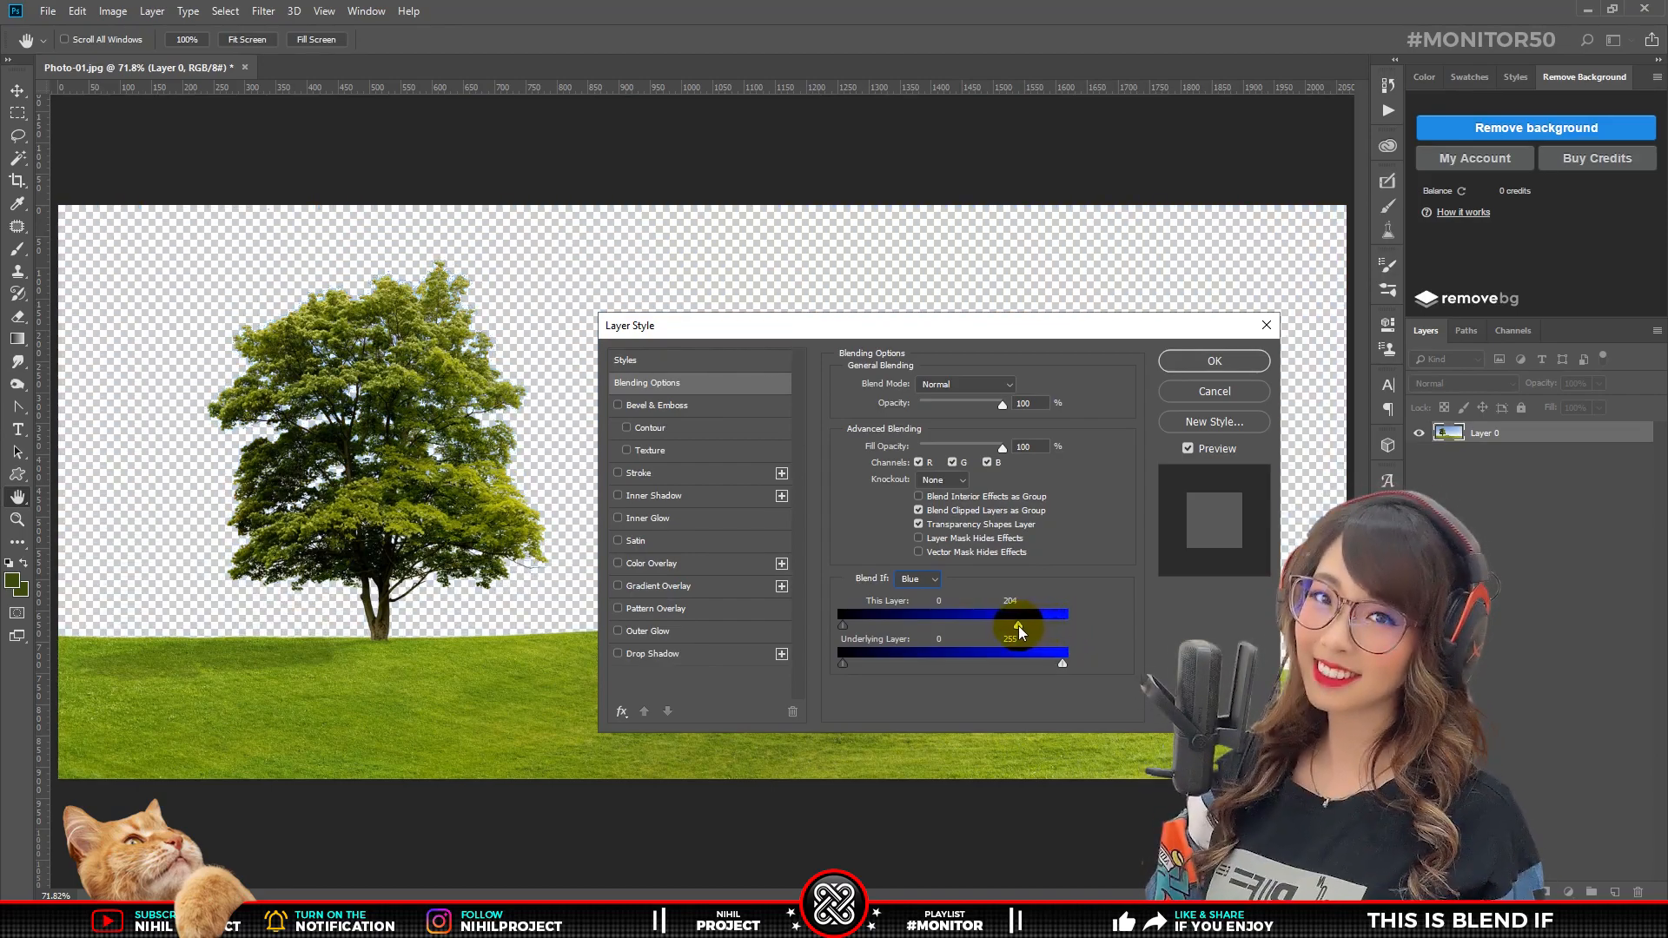
key("alt")
left_click_drag(1016, 625, 996, 628)
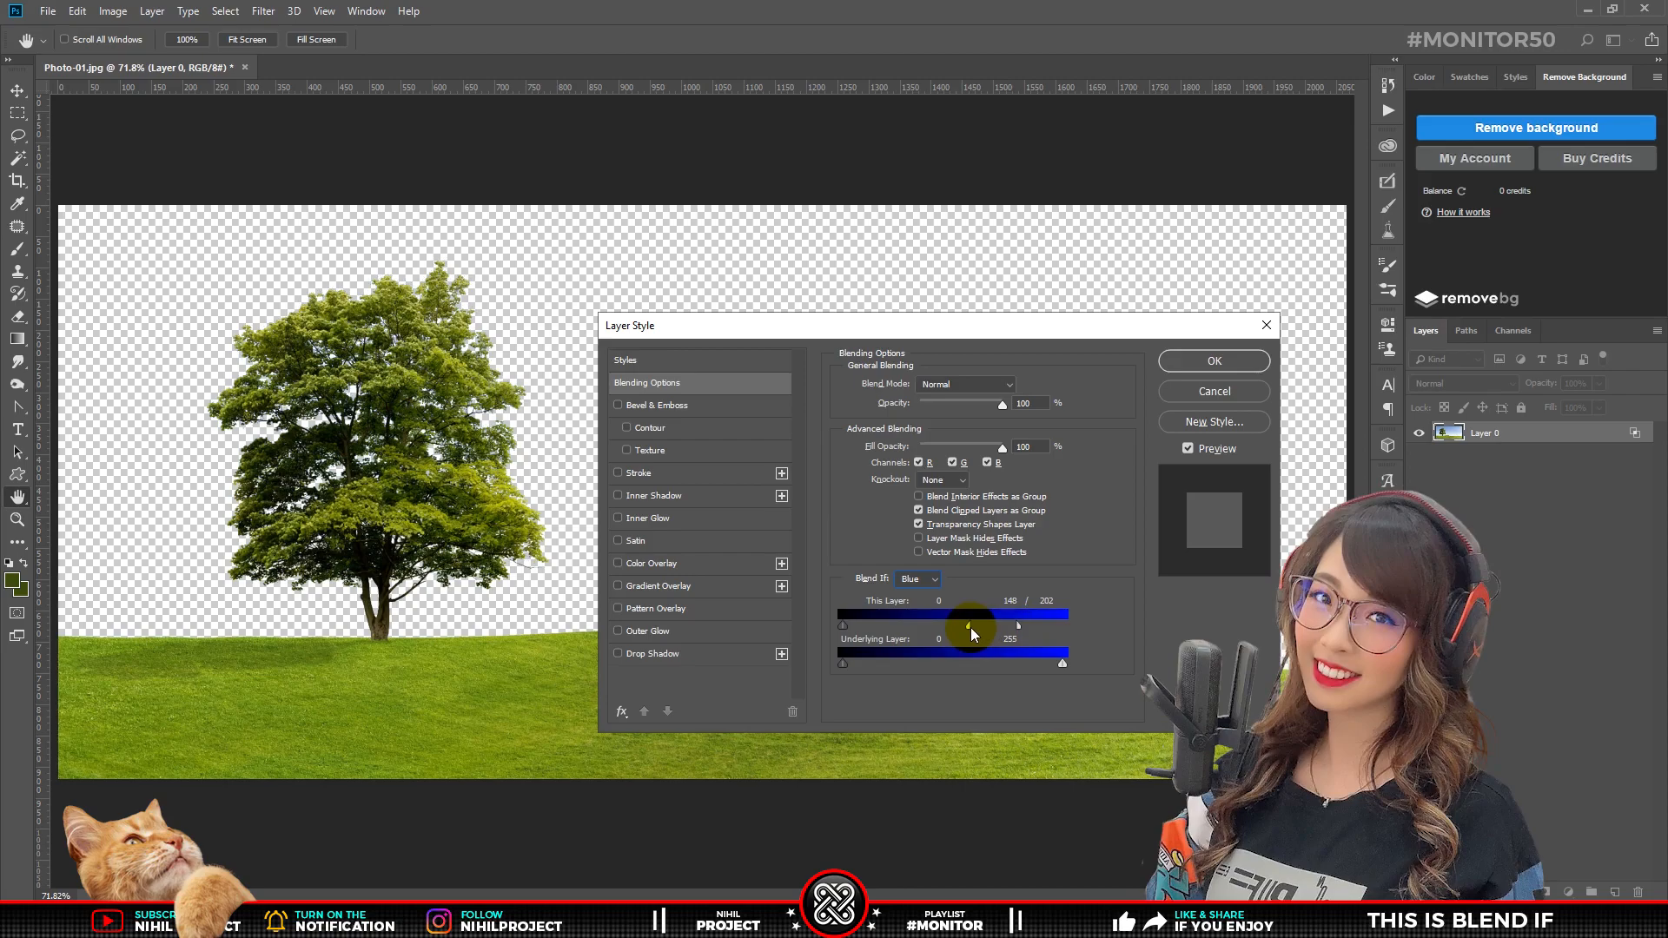
left_click(1215, 362)
key("z")
left_click_drag(374, 528, 660, 573)
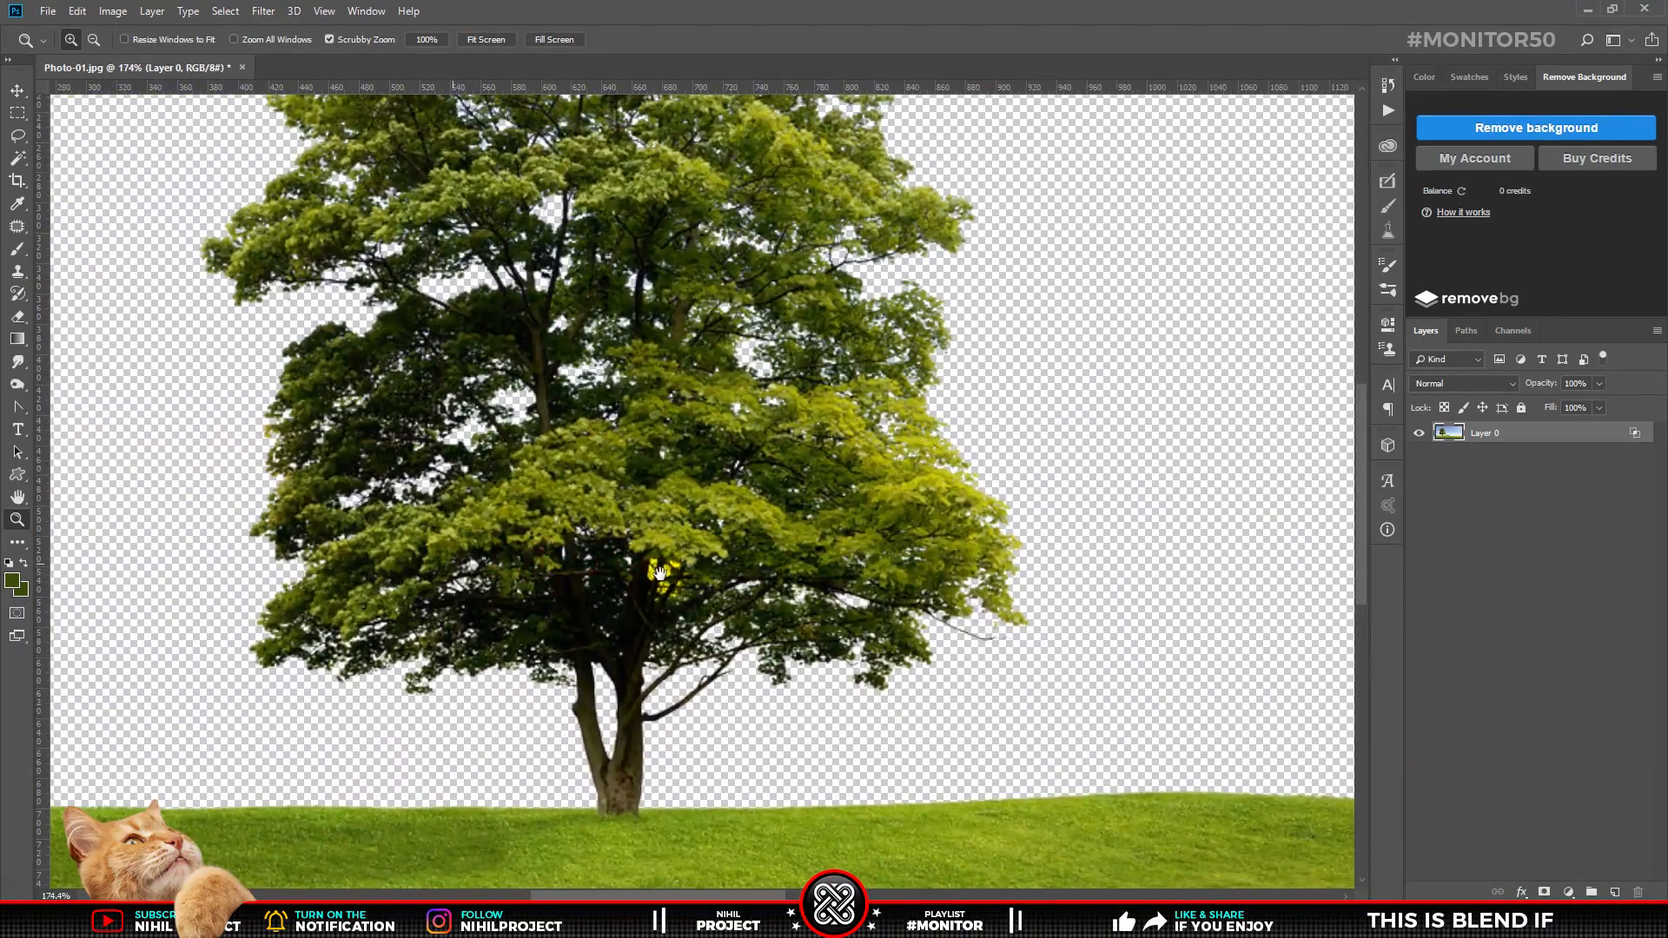
mouse_move(661, 448)
left_mouse_down()
mouse_move(682, 656)
mouse_move(684, 438)
left_mouse_up()
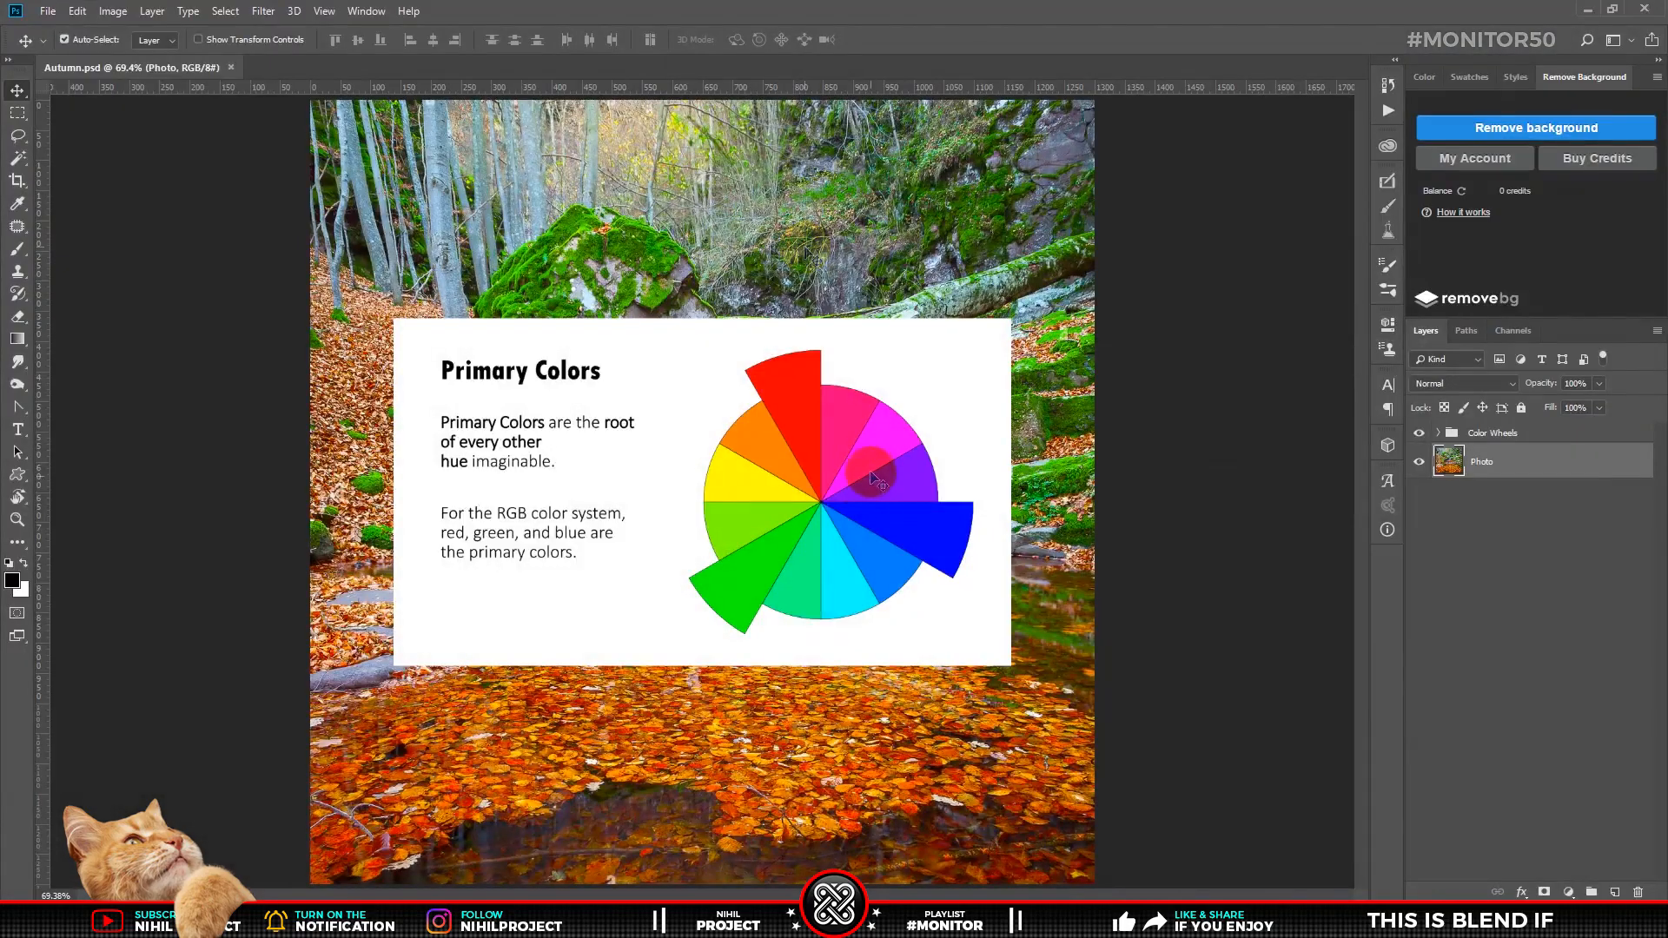
Step: Select the Color Wheels layer in Autumn.psd, isolate the Red channel and select the wheel's white wedges with the Magic Wand
left_click(823, 504)
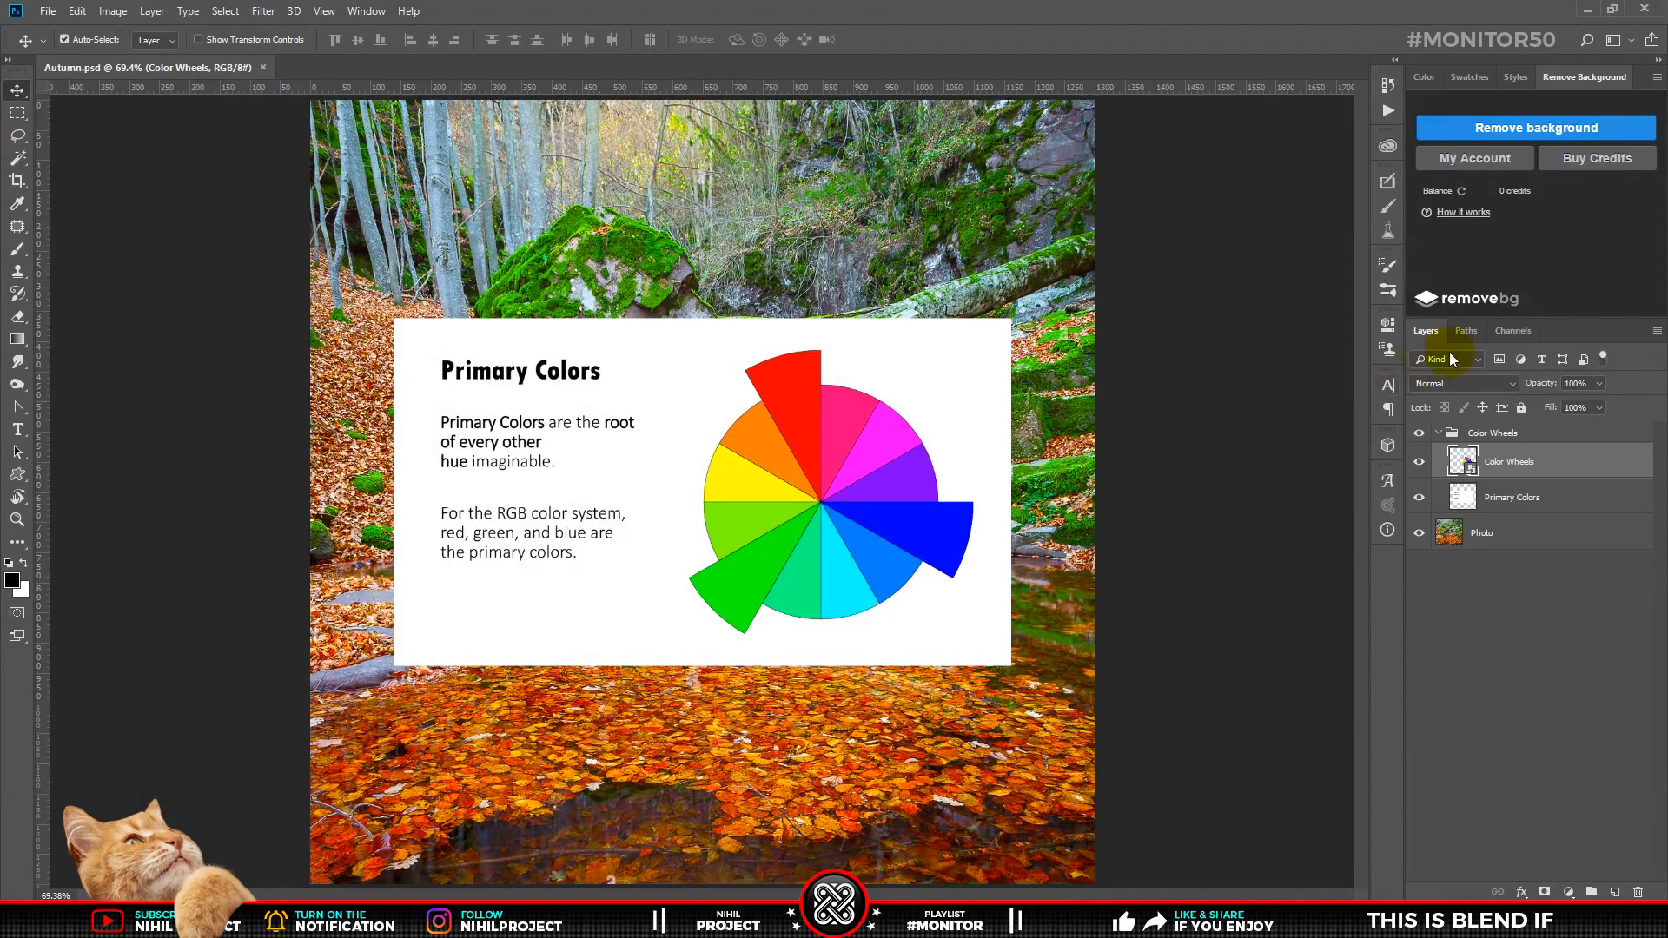
left_click(1514, 332)
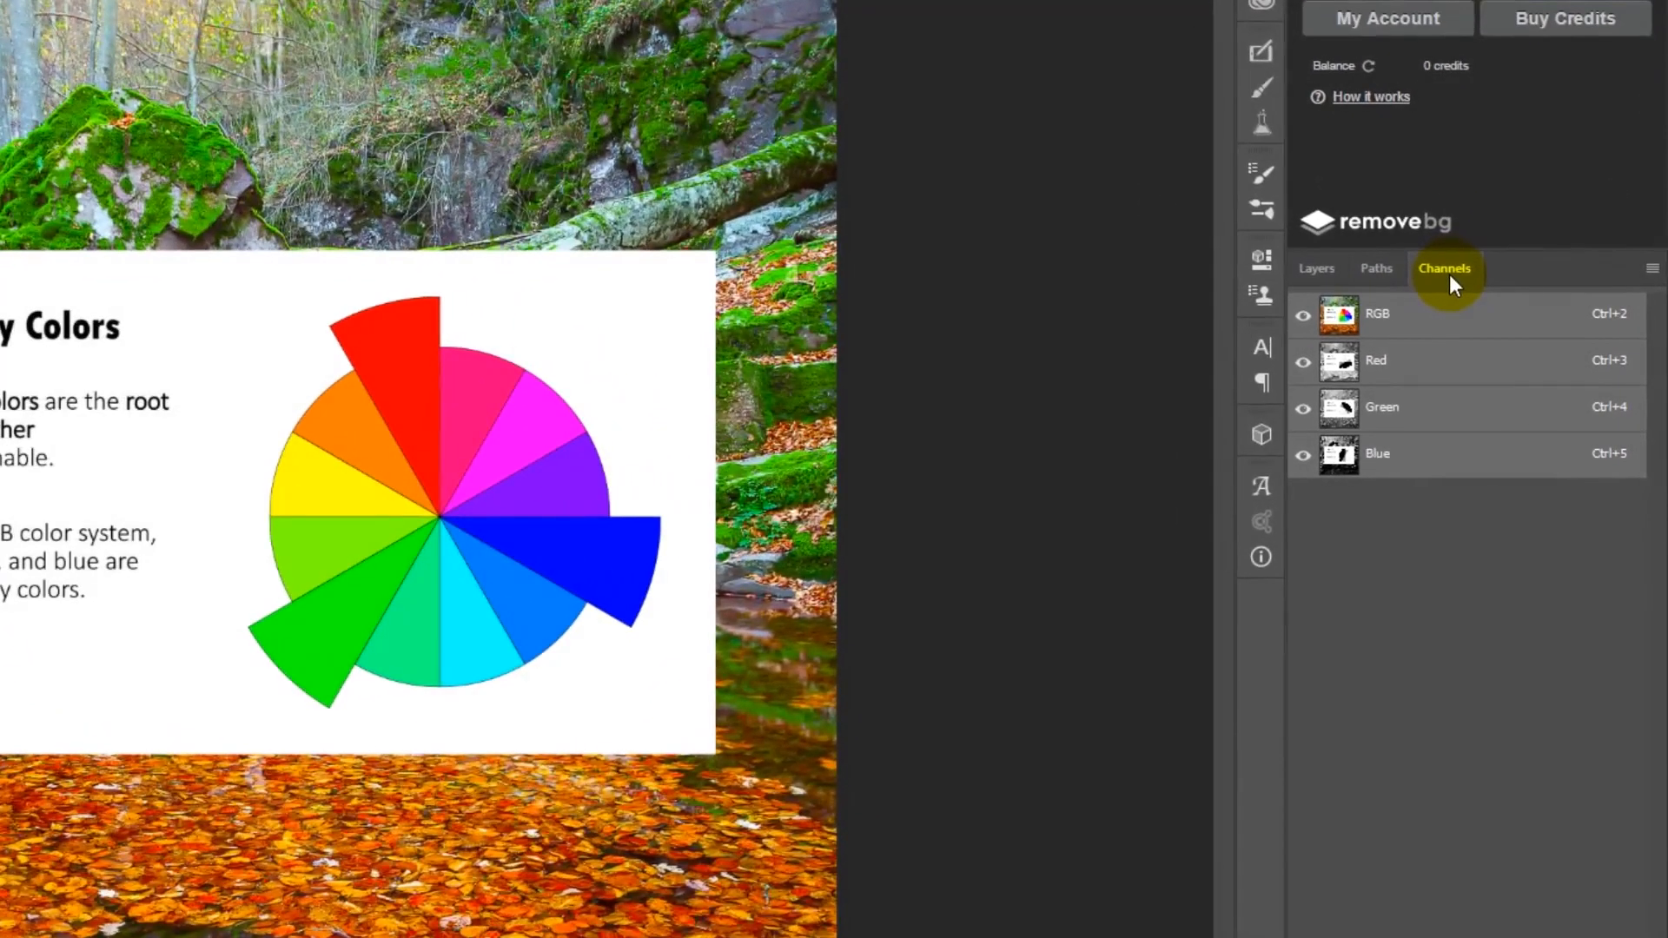
left_click(1511, 393)
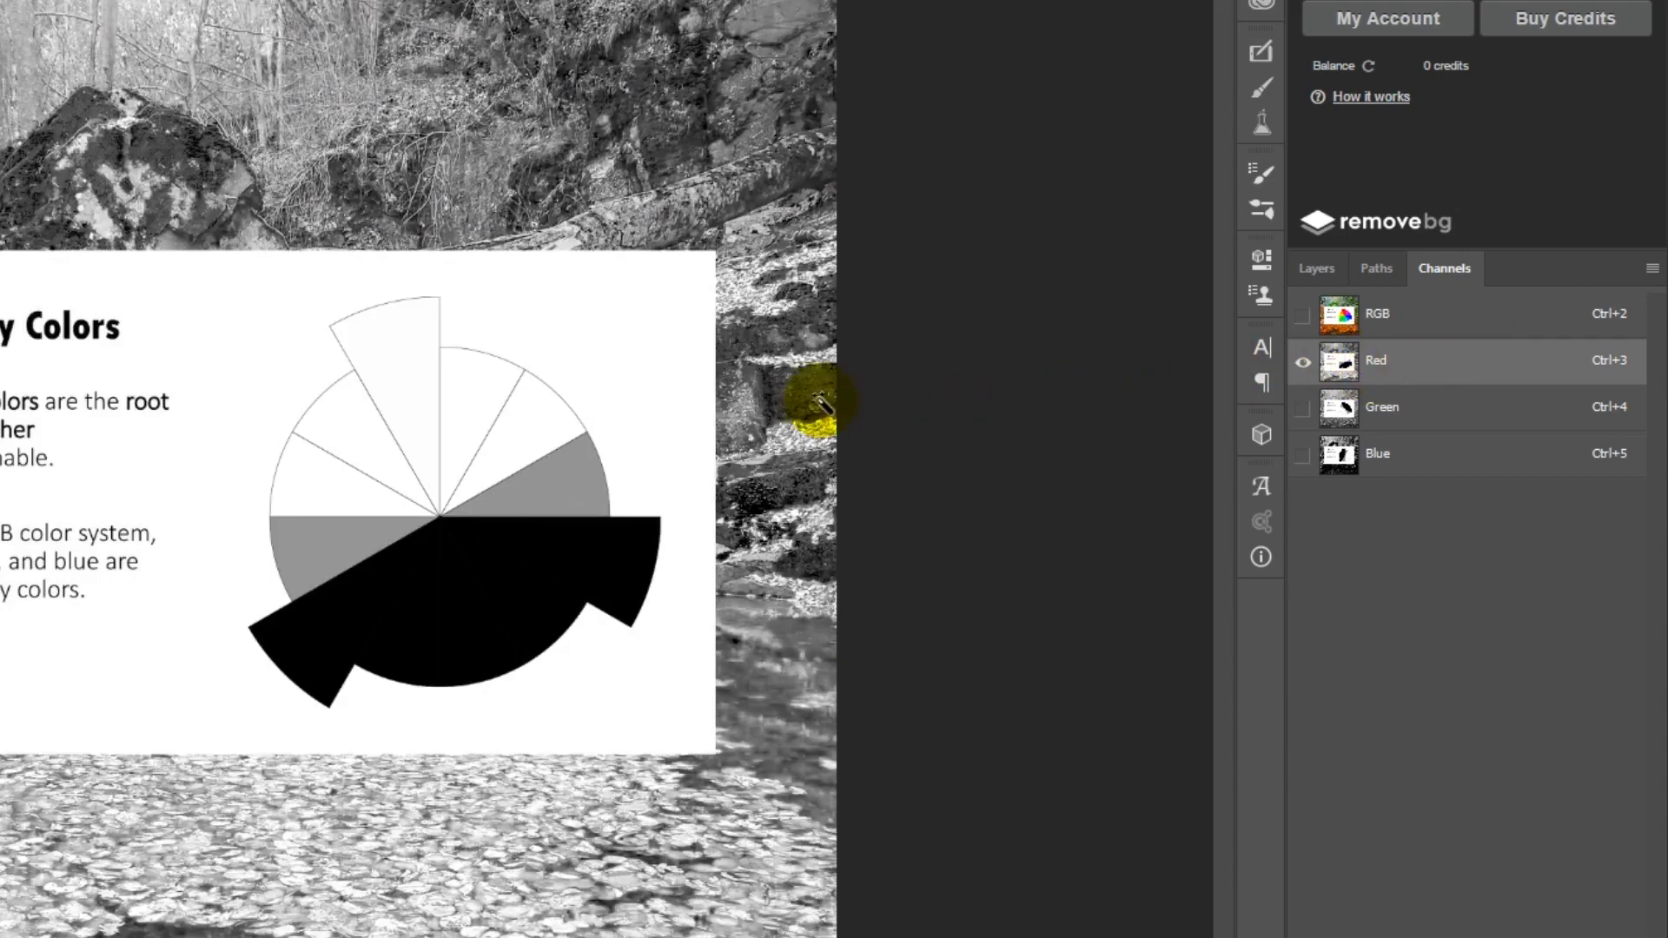
left_click(406, 385)
left_click(365, 425)
left_click(466, 408)
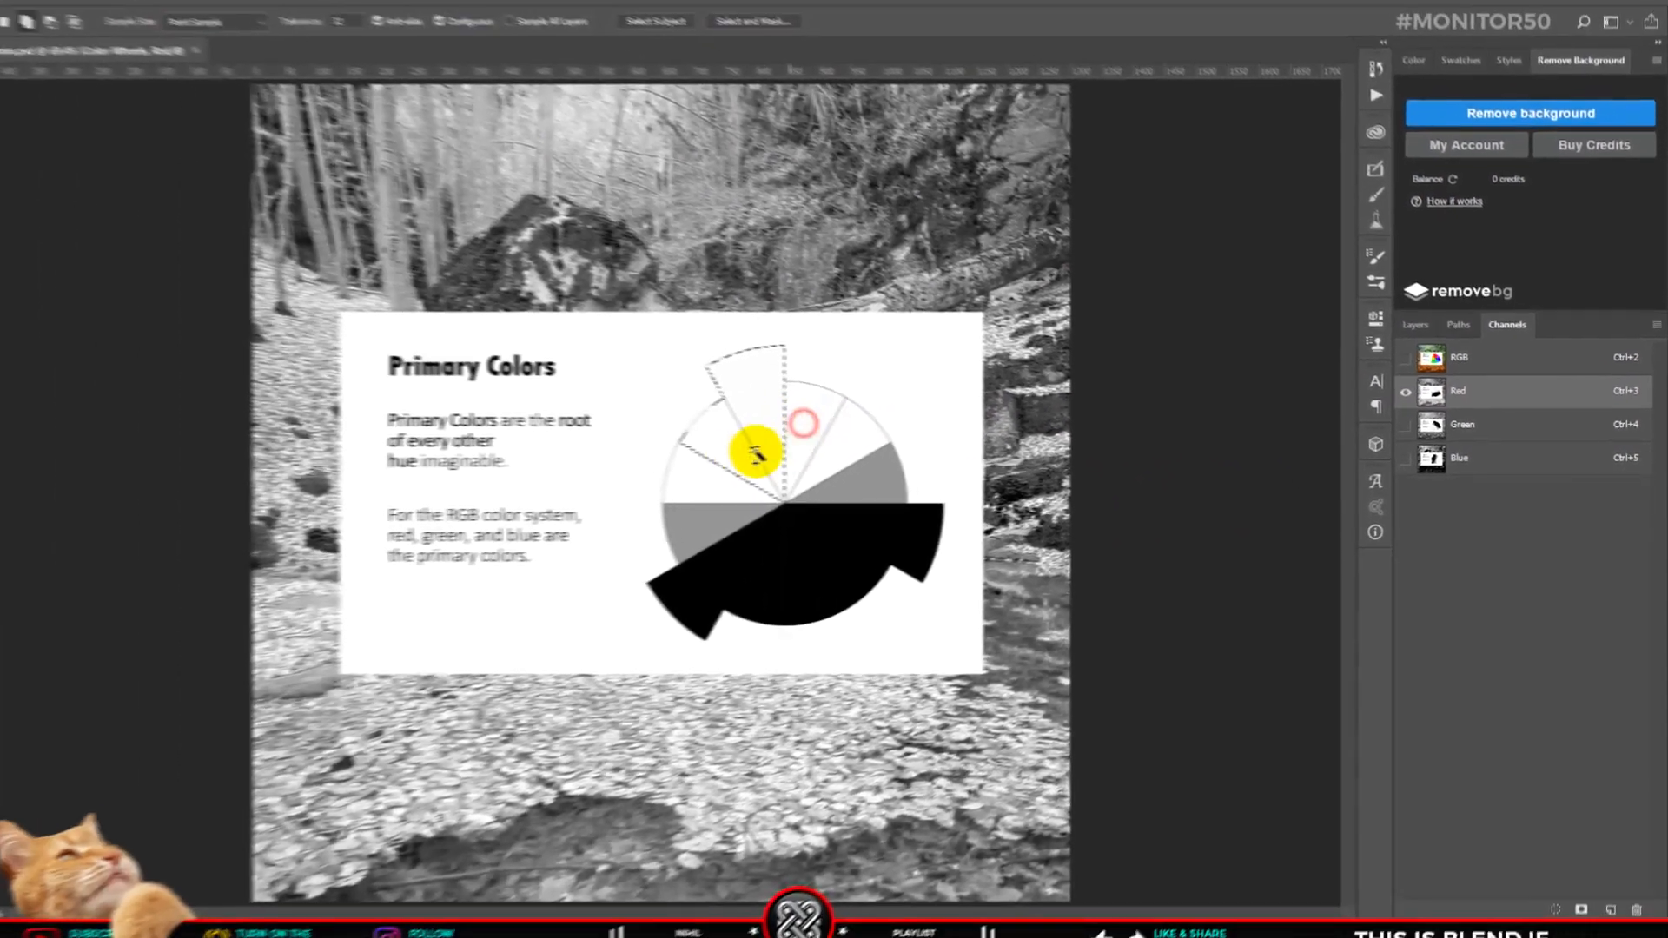
left_click(309, 491)
left_click(519, 440)
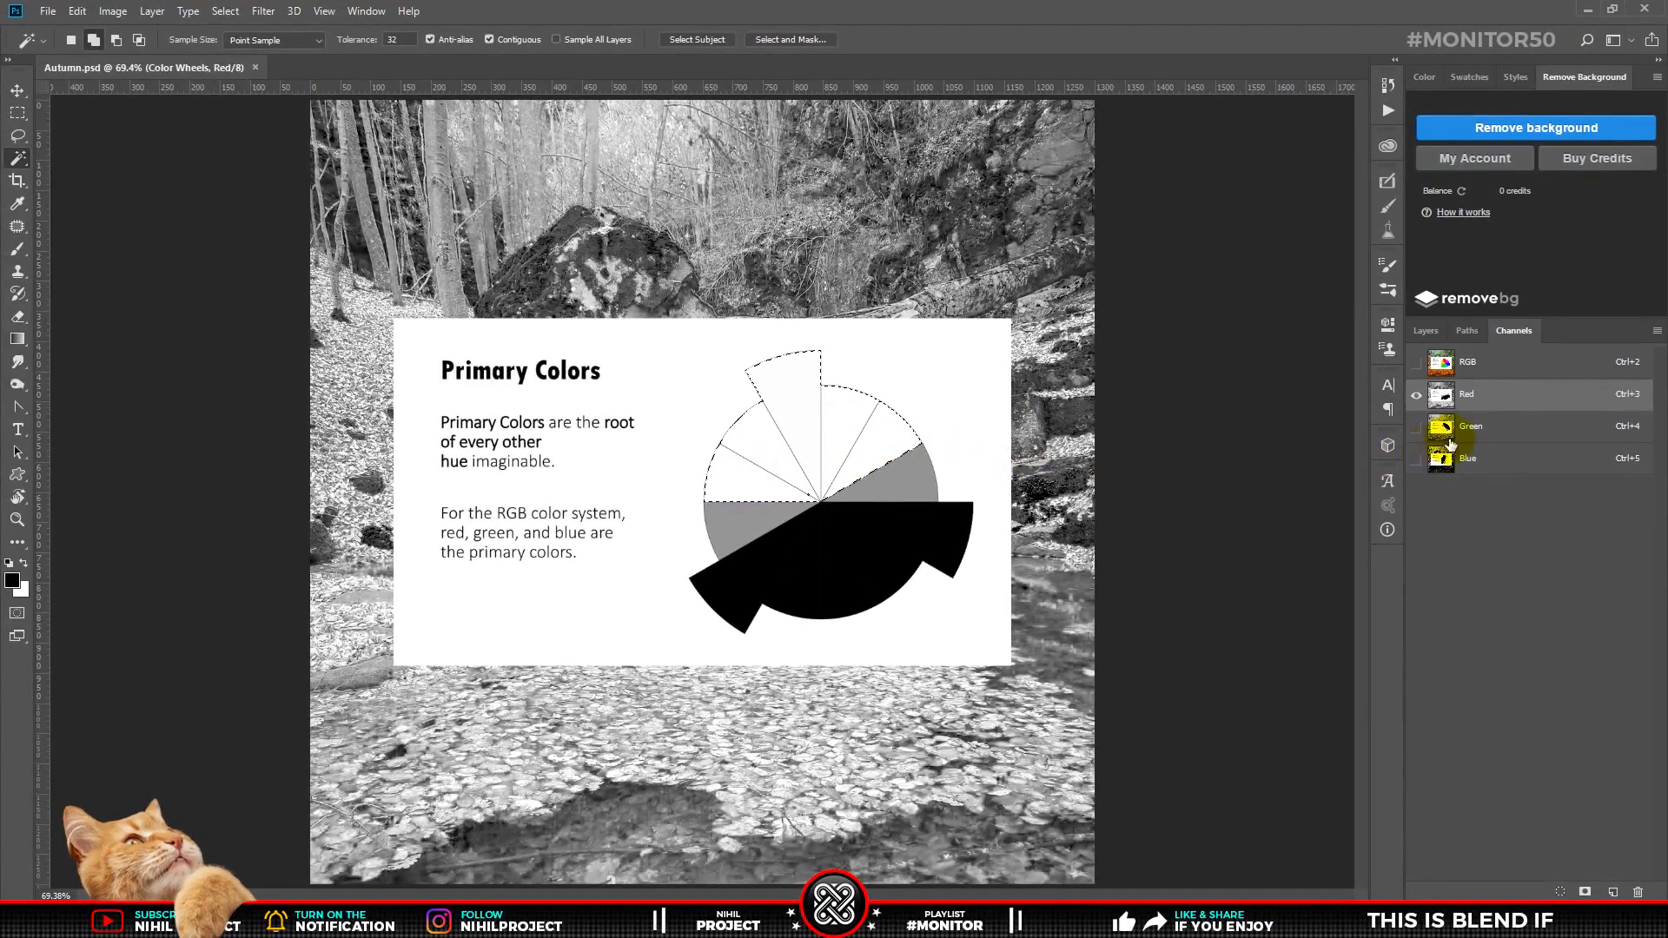
Step: Compare the selected wedges with their colours in the composite RGB view and clear the selection
left_click(1468, 364)
left_click(877, 442)
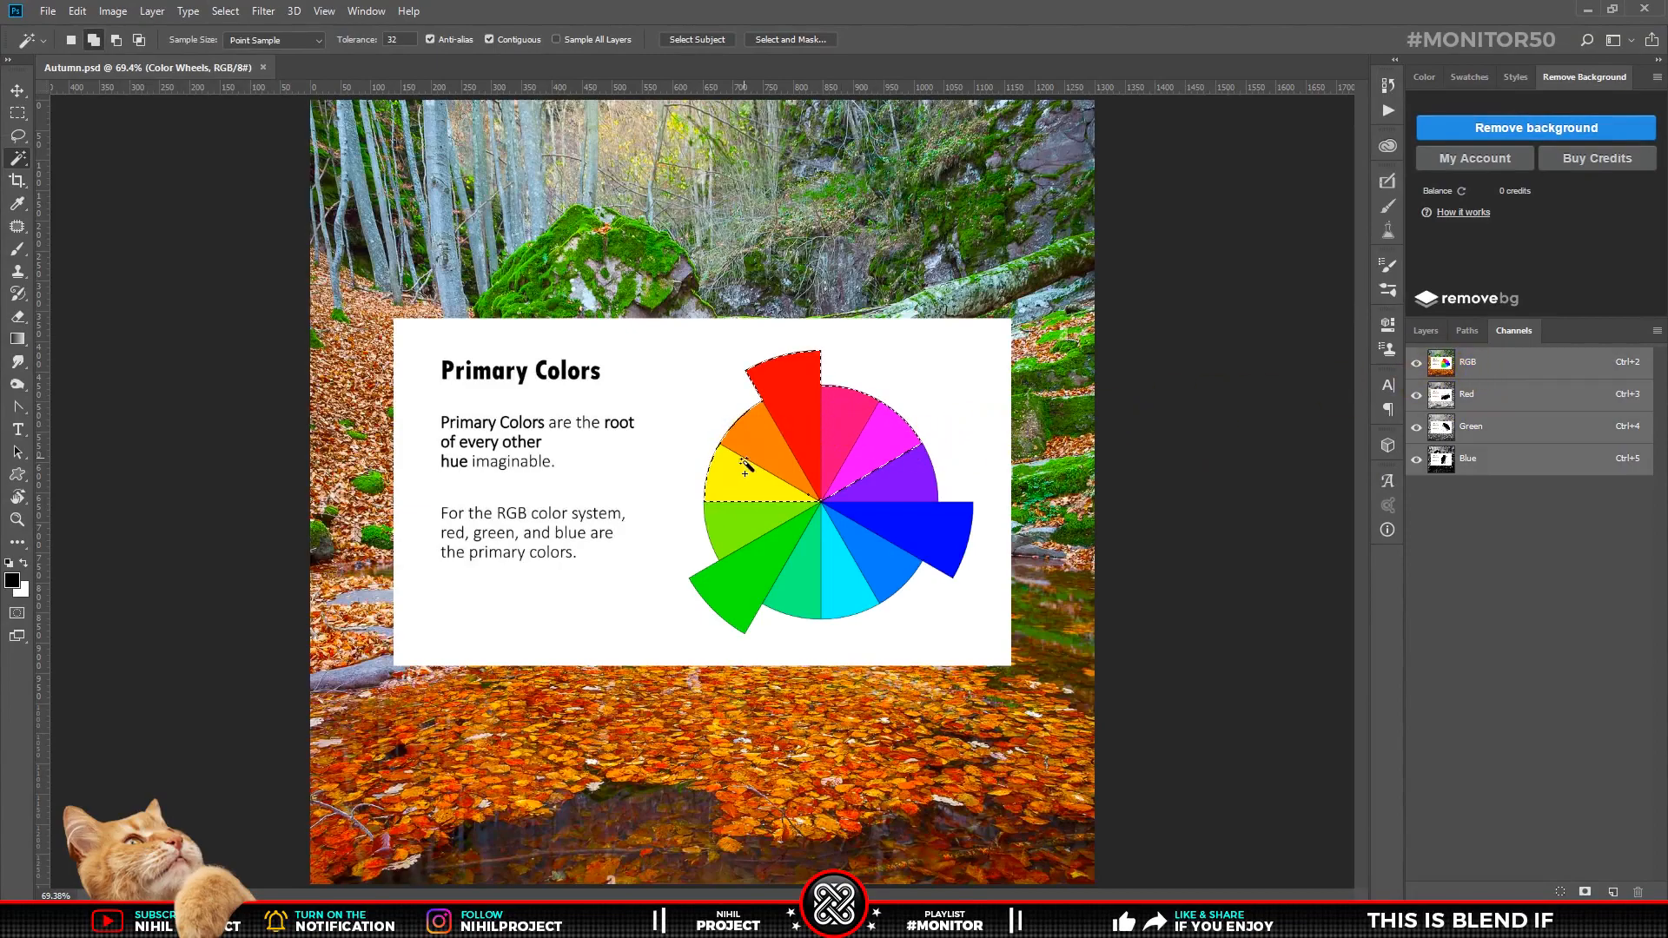
left_click(856, 447)
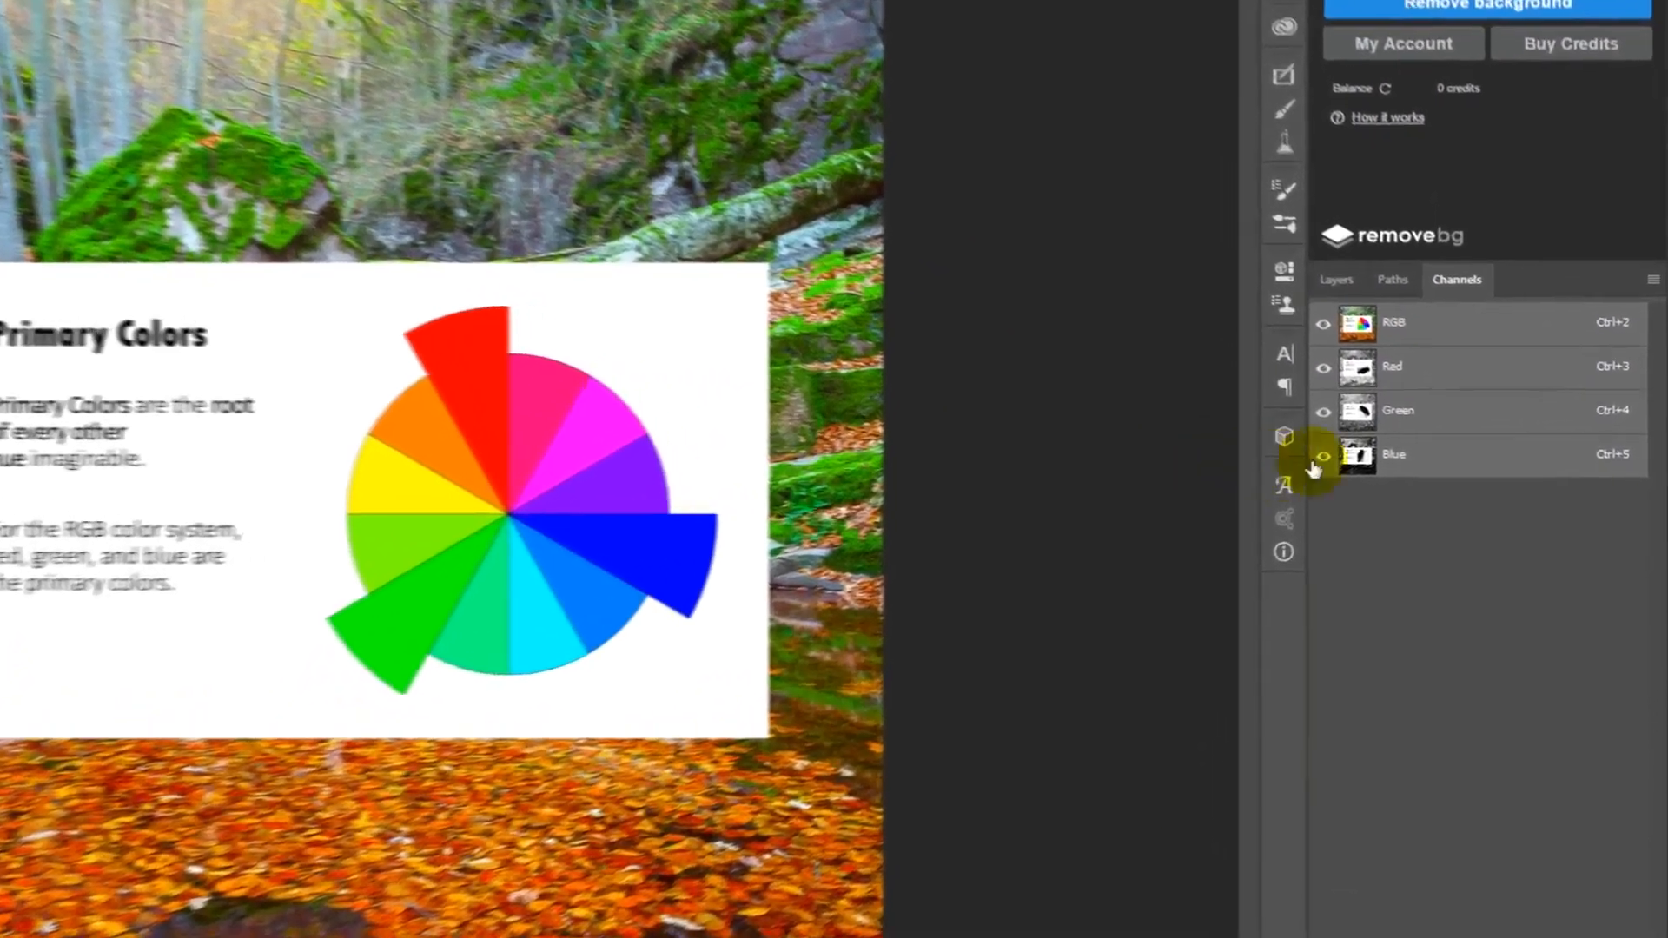
Step: Isolate the Green channel, select its white wedges in the colour wheel, and return to the composite RGB view
left_click(1522, 433)
left_click(363, 598)
left_click(402, 638, "shift")
left_click(350, 485, "shift")
left_click(487, 625, "shift")
left_click(1484, 317)
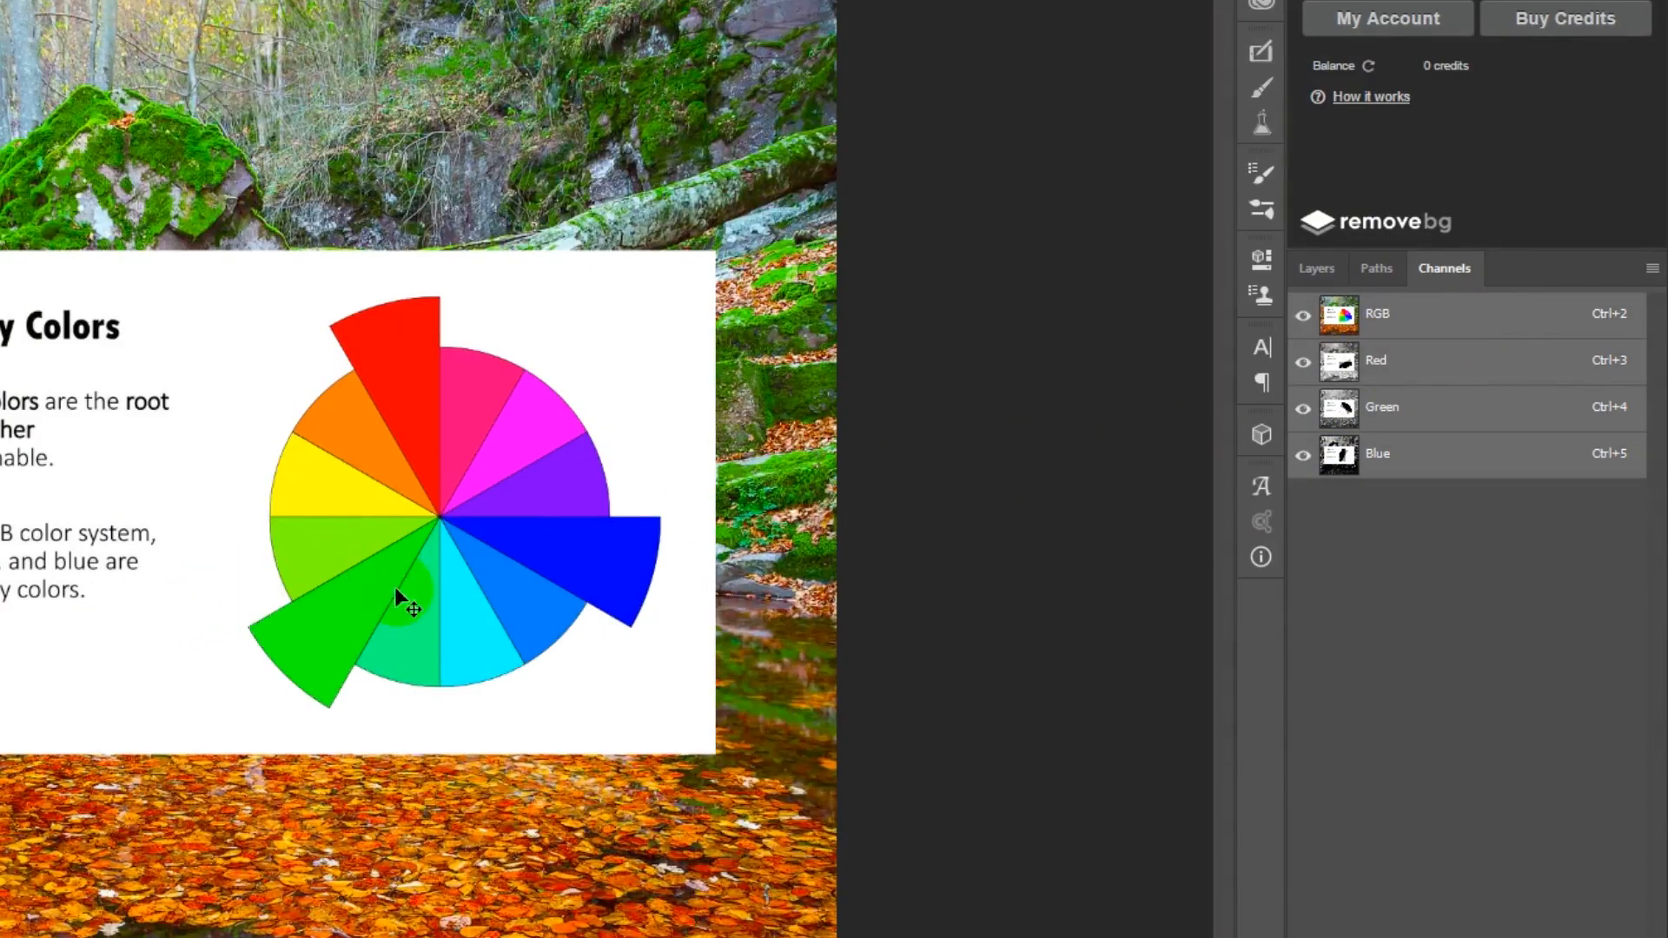
Step: Isolate the Blue channel, pick out its white wedges in the colour wheel, and return to the composite RGB view
left_click(1434, 455)
left_click(566, 546)
left_click(510, 551, "shift")
left_click(1426, 318)
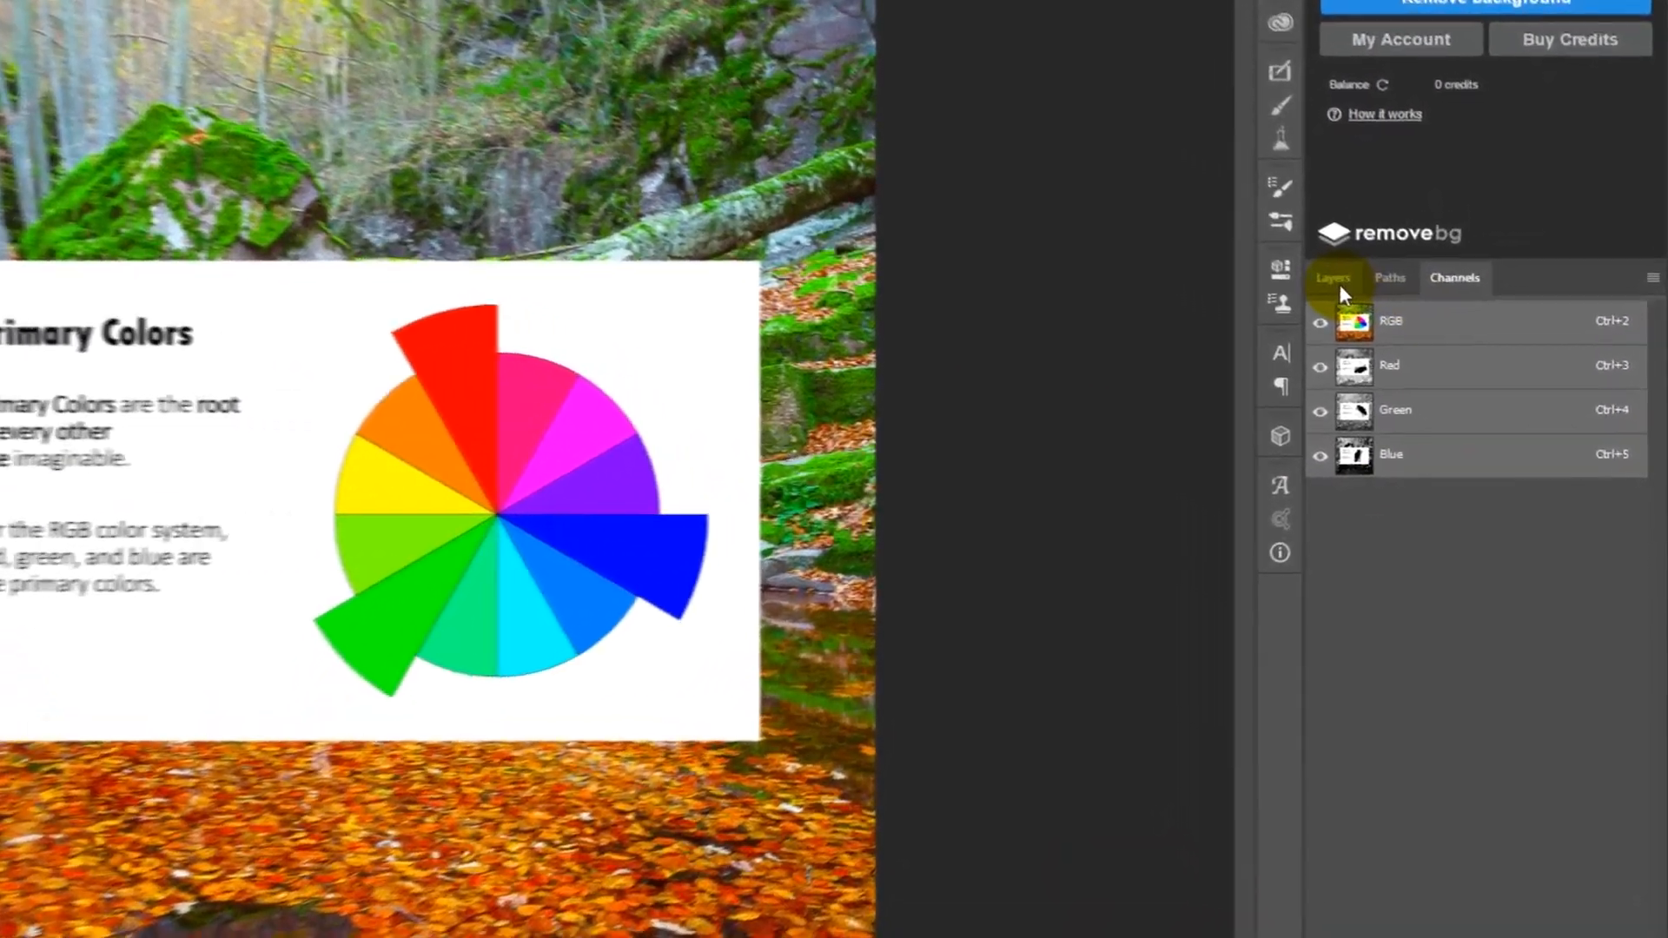
Step: Toggle the Color Wheels layer's visibility to check what it contains
left_click(1426, 331)
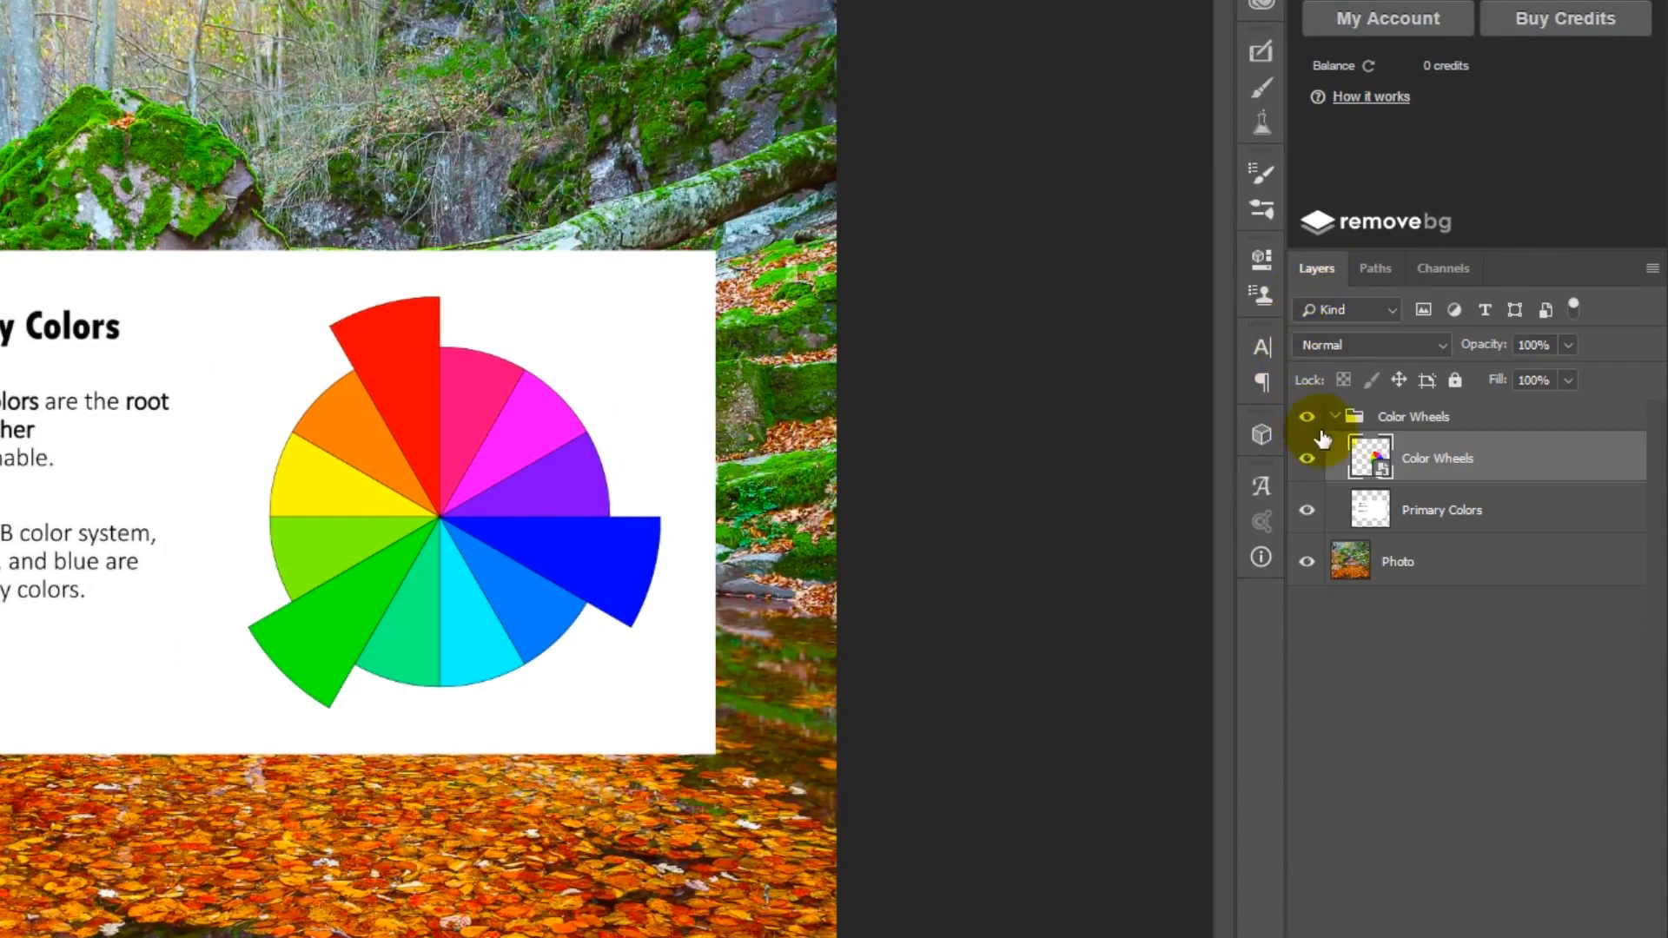
left_click(1310, 463)
left_click(1314, 469)
left_click(1314, 469)
left_click(1315, 470)
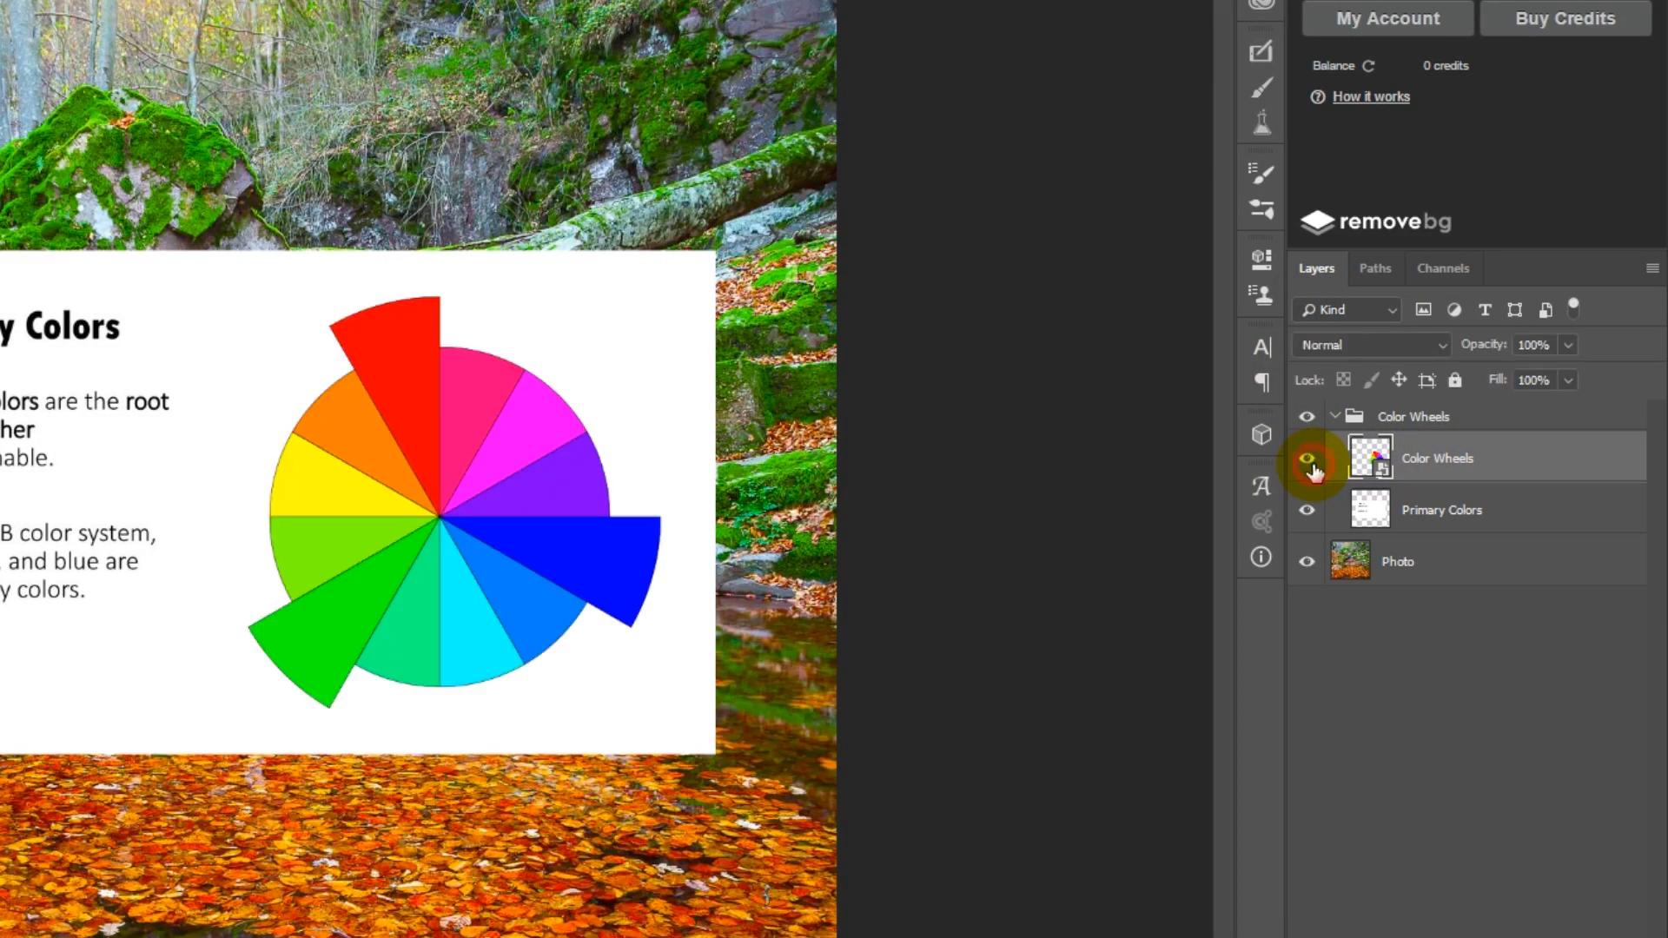
Step: Test Blend If on Red for the Color Wheels layer with This Layer's white limit at 249, and restore it to 255
double_click(1556, 469)
left_click_drag(298, 261, 866, 505)
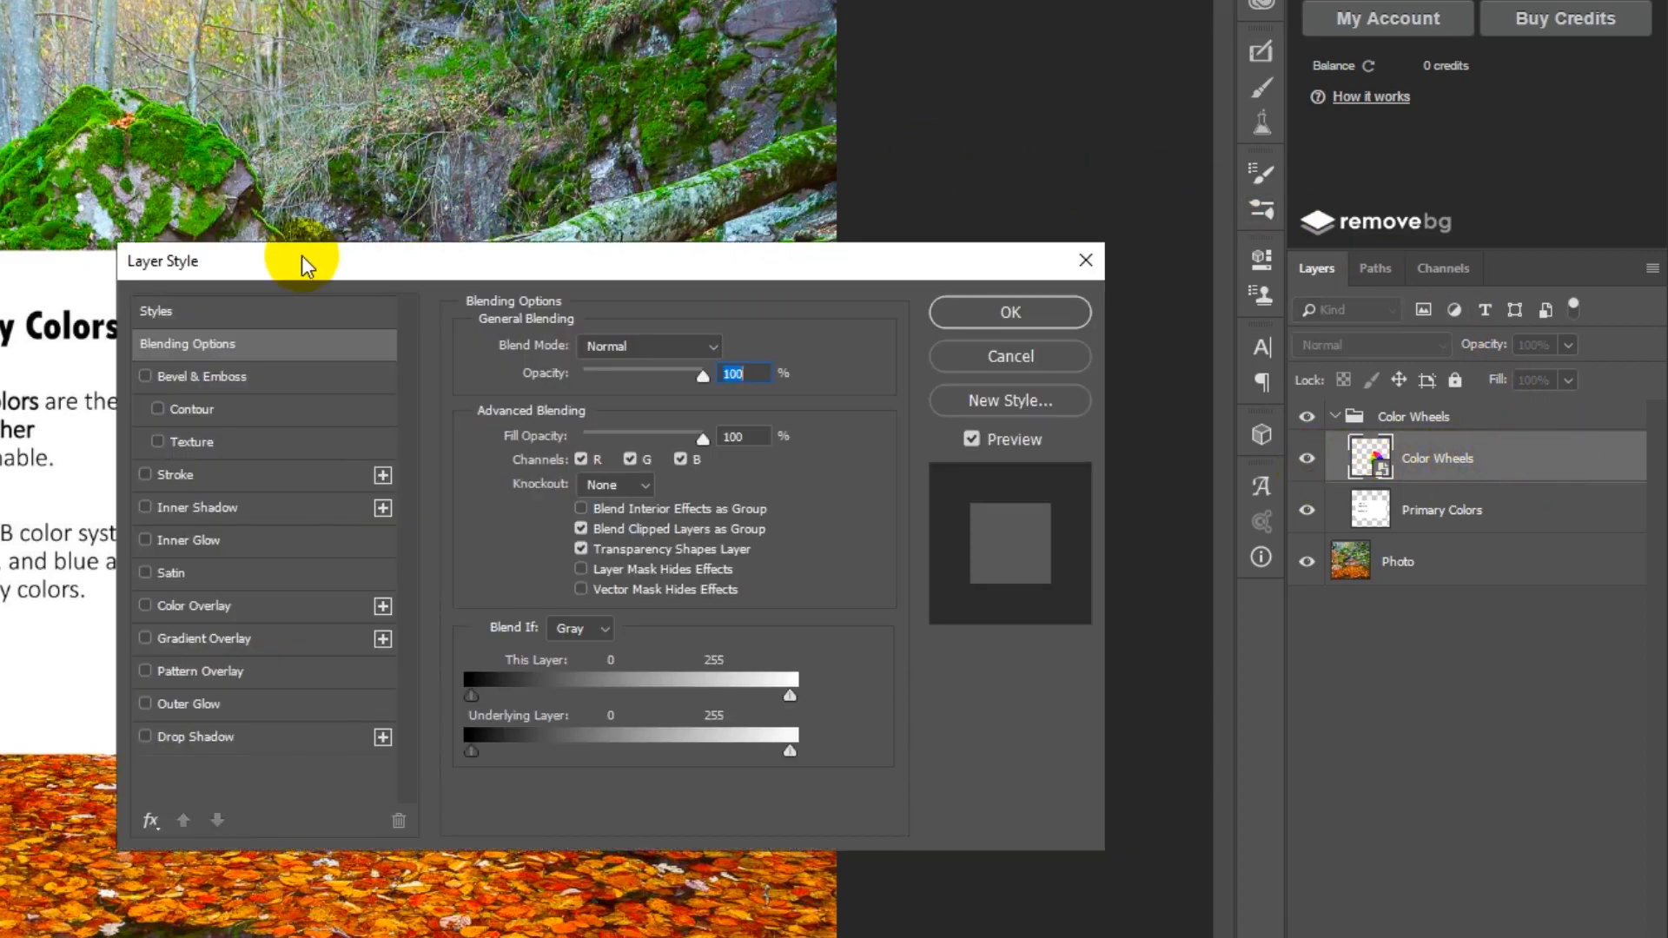
left_click_drag(1115, 494, 1116, 495)
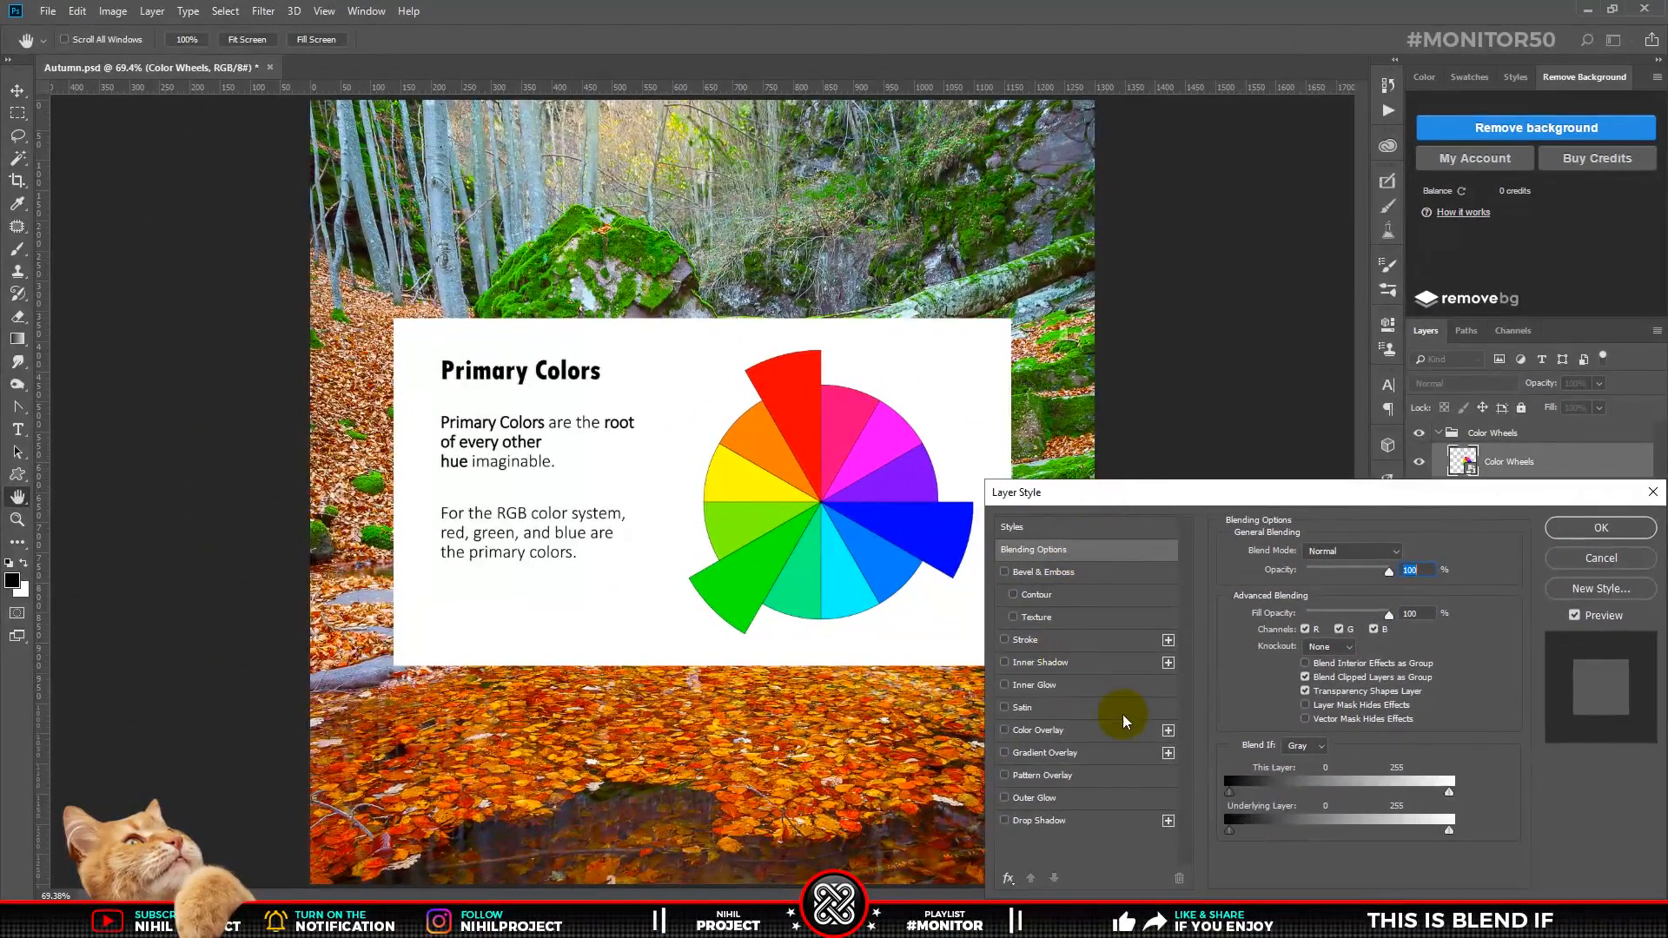
left_click(1297, 747)
left_click(1290, 775)
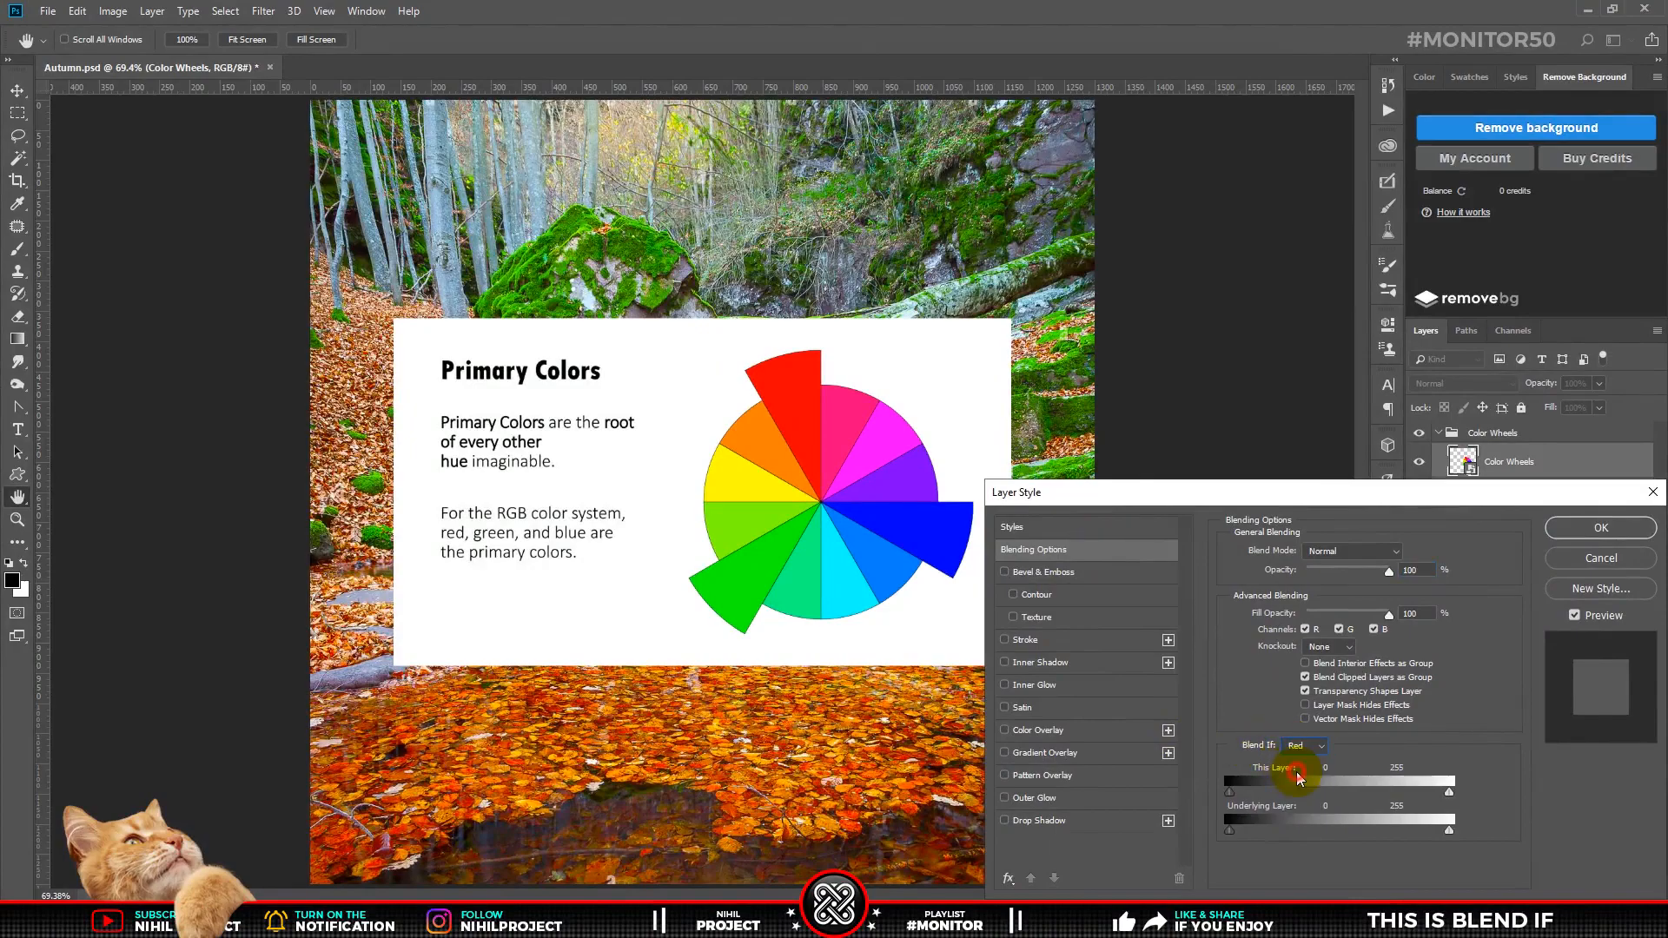
left_click_drag(1451, 795, 1447, 795)
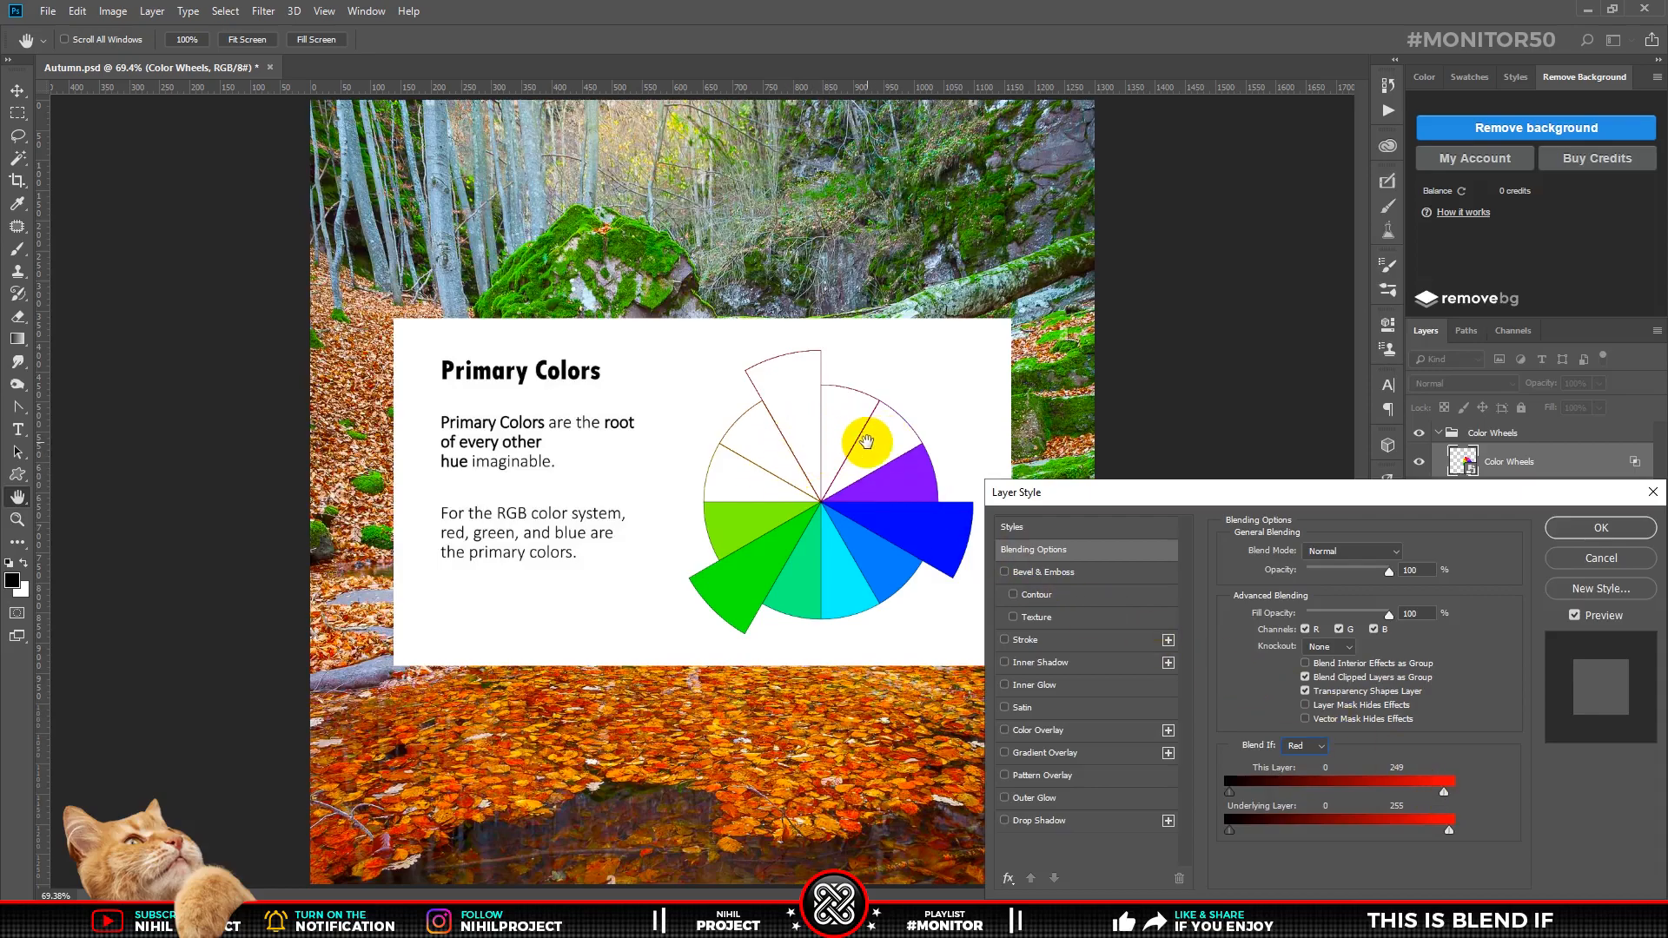
left_click_drag(1444, 792, 1463, 794)
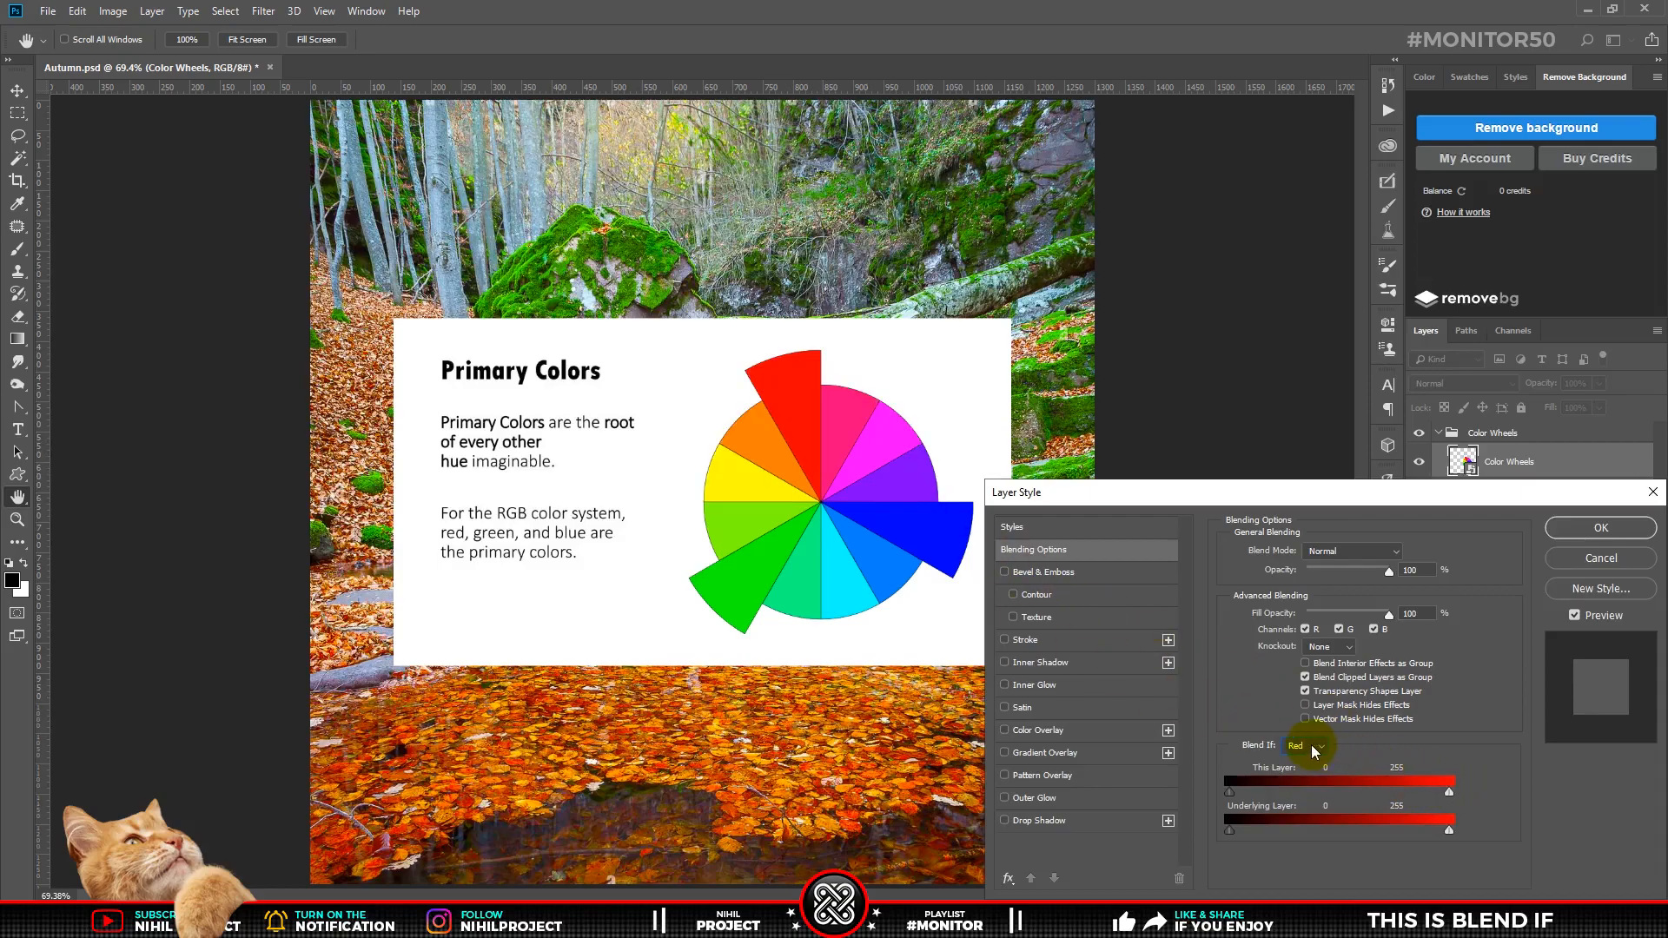
Step: Test Blend If on the Green and Blue channels for the Color Wheels layer, and discard the layer style changes
left_click(1311, 787)
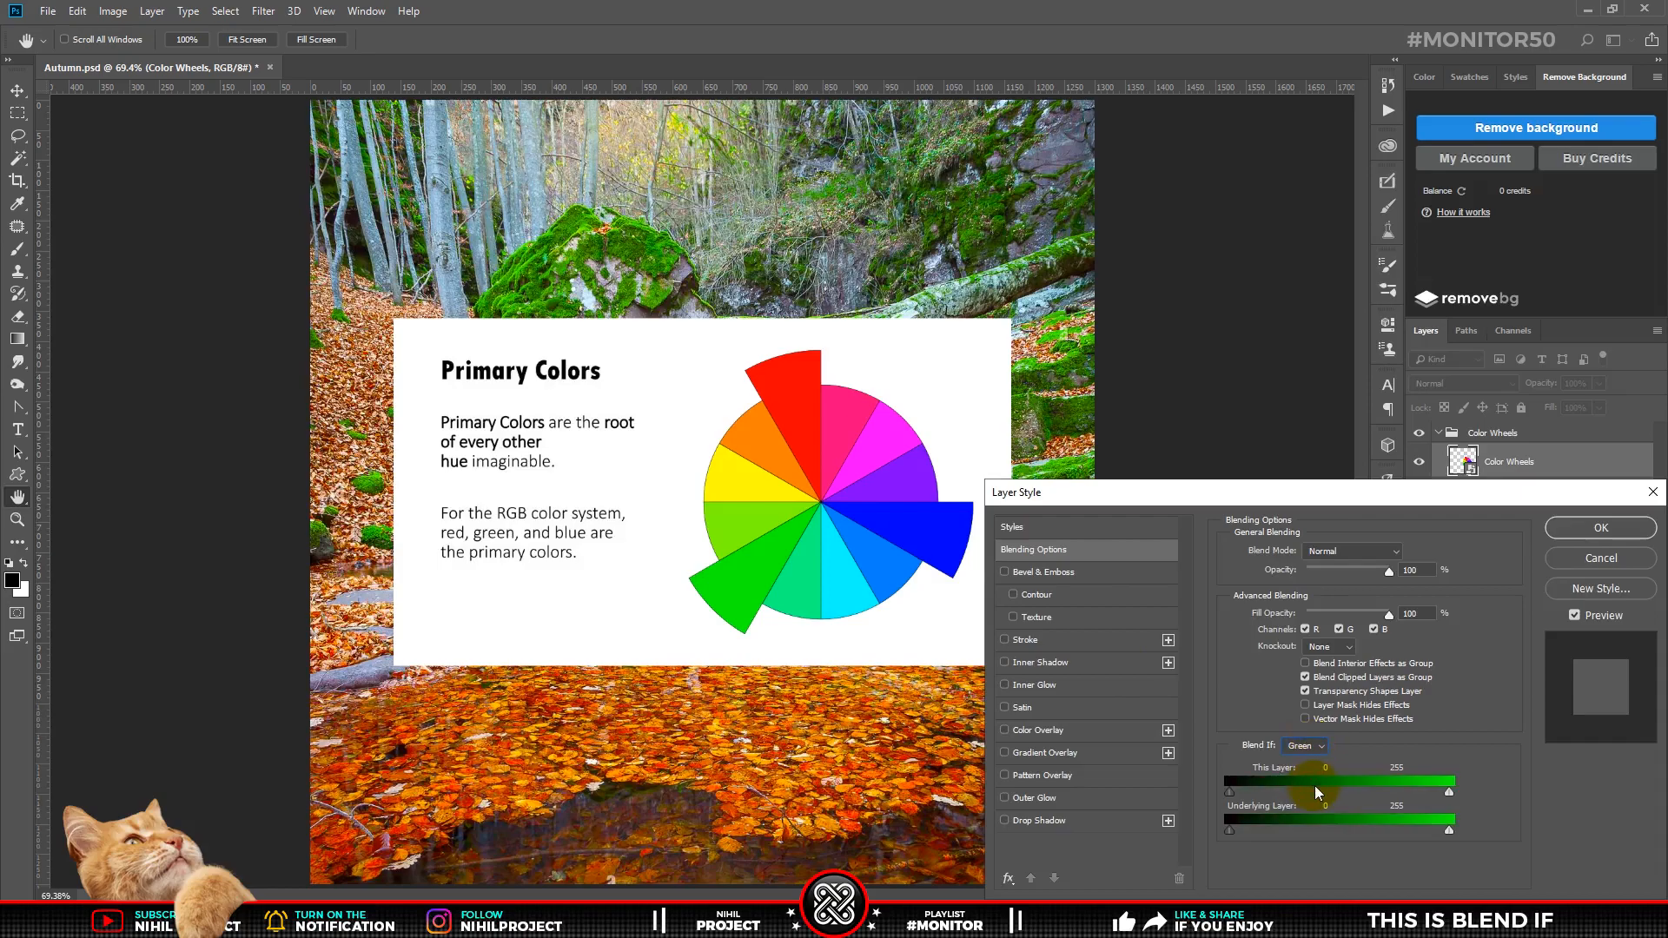
left_click_drag(1449, 795, 1452, 793)
left_click(1304, 745)
left_click(1316, 798)
left_click(1591, 563)
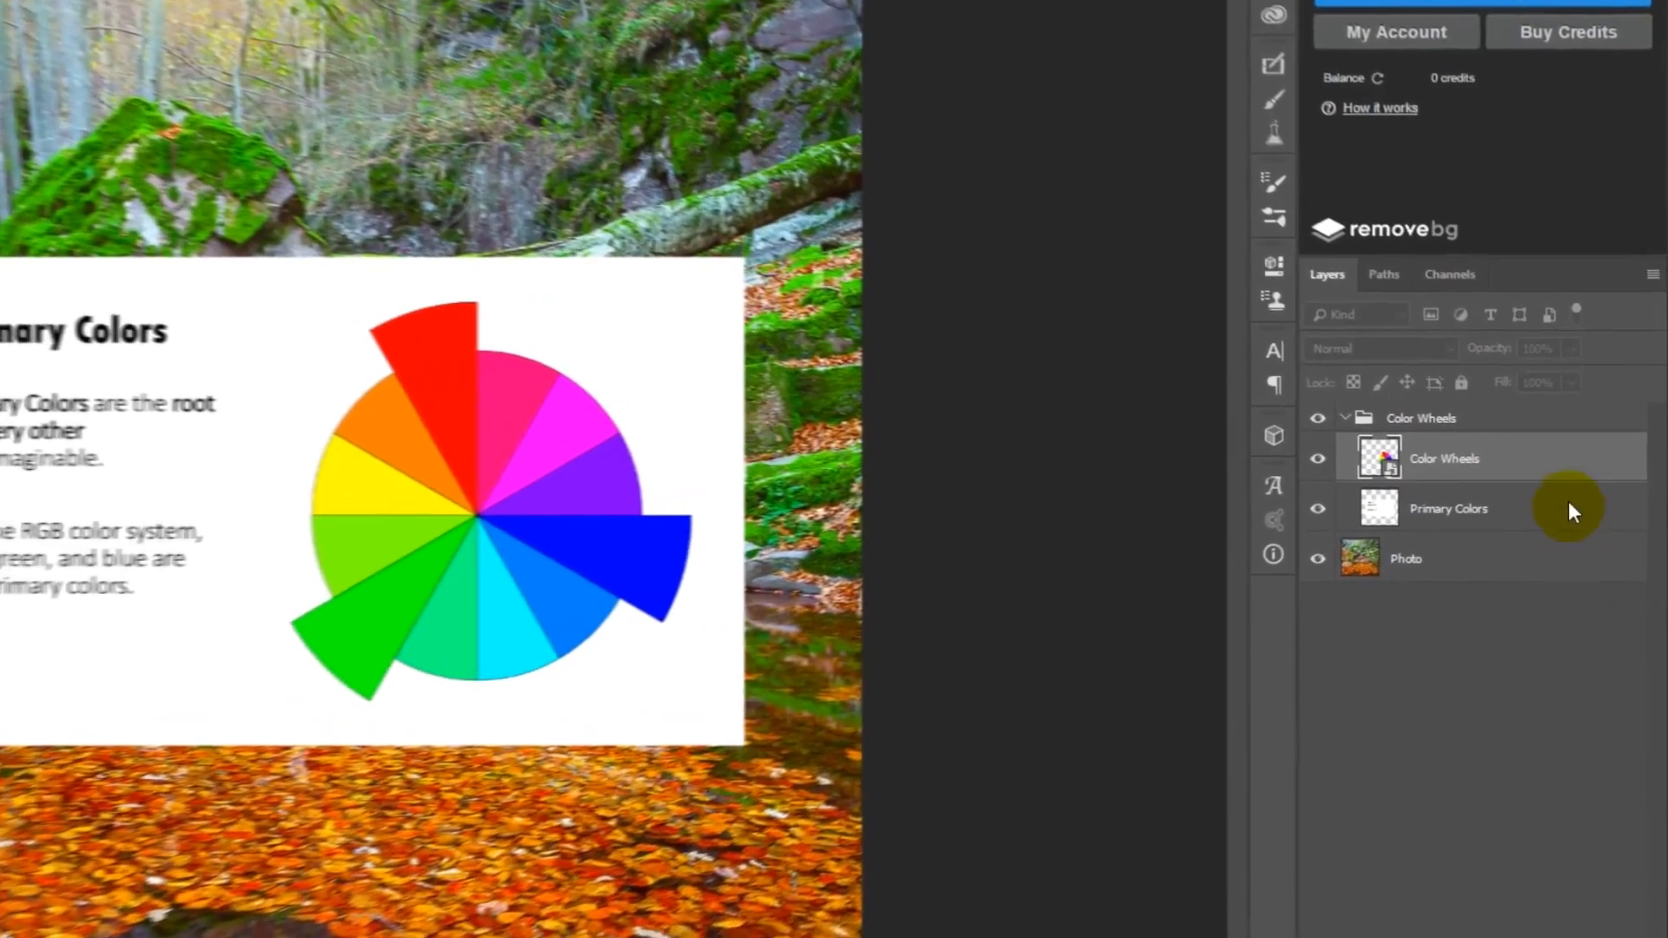
Step: Toggle the Primary Colors layer's visibility to check its share of the Color Wheels group
left_click(1497, 438)
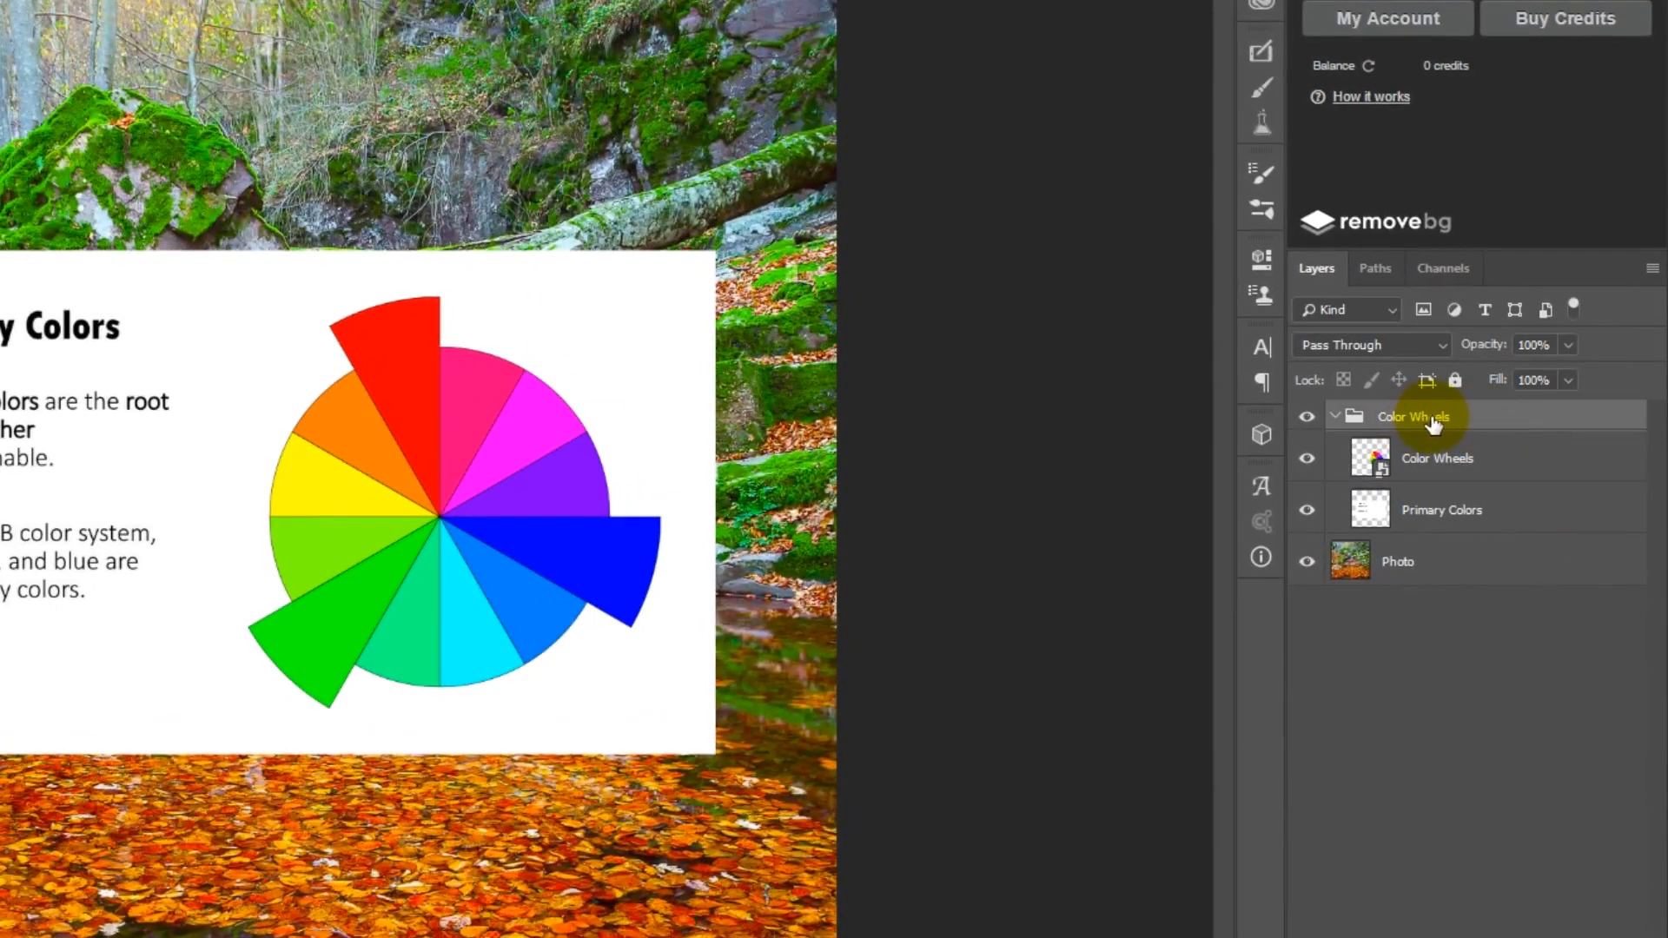
left_click(1307, 510)
left_click(1307, 511)
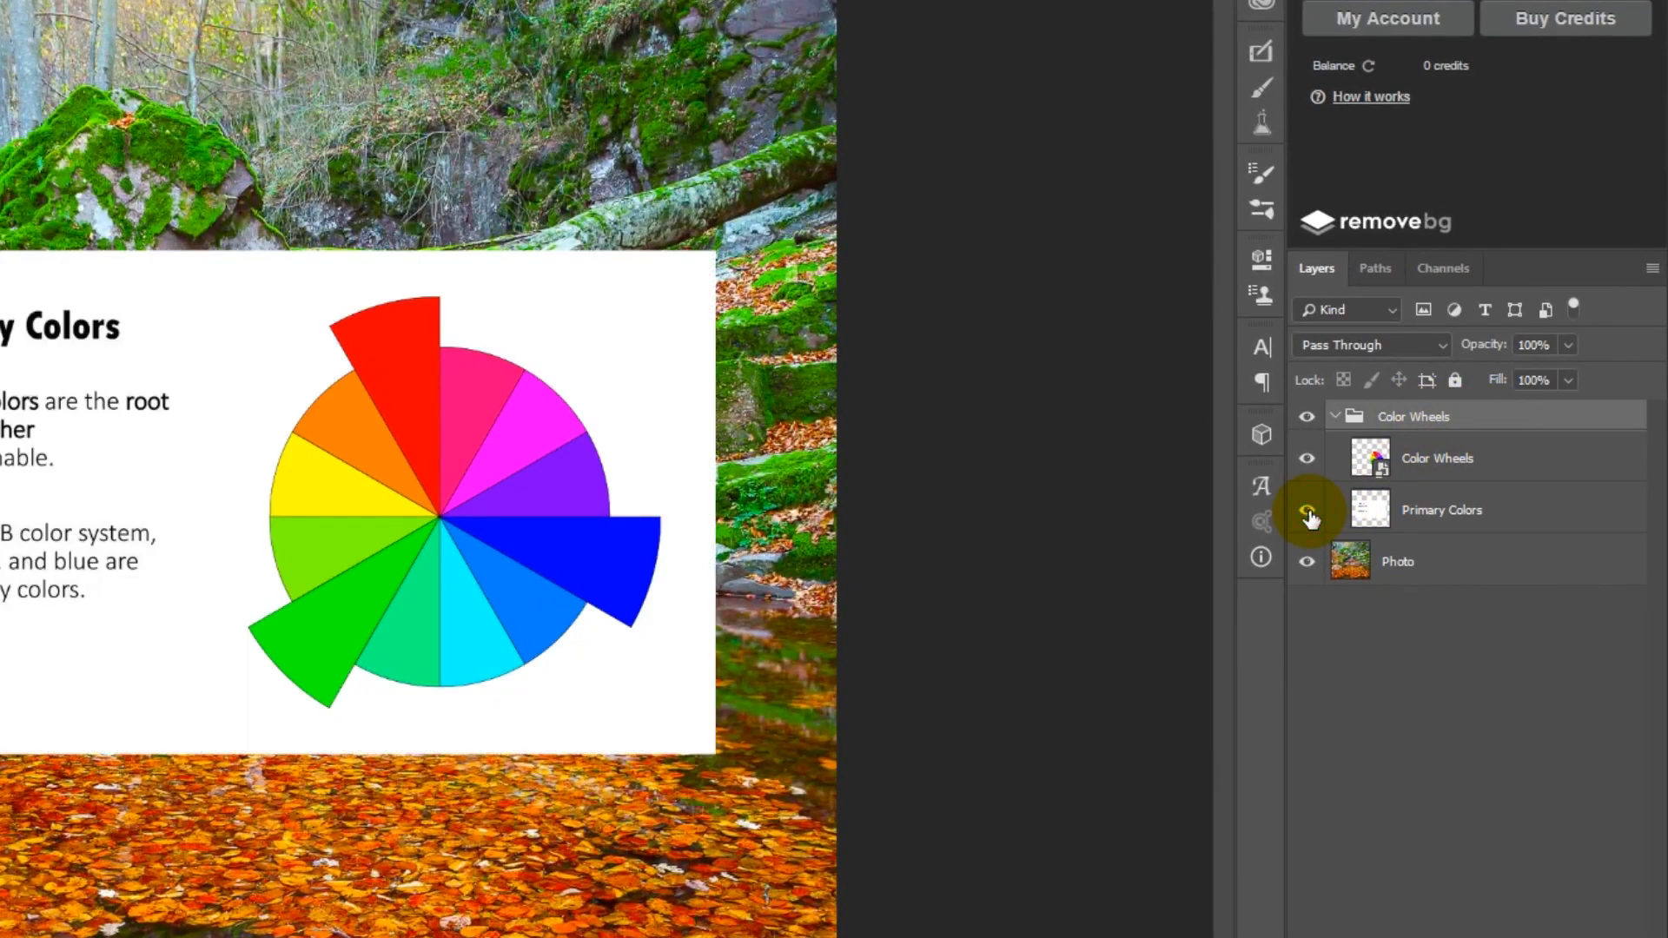
left_click(1308, 512)
left_click(1308, 512)
left_click(1387, 518)
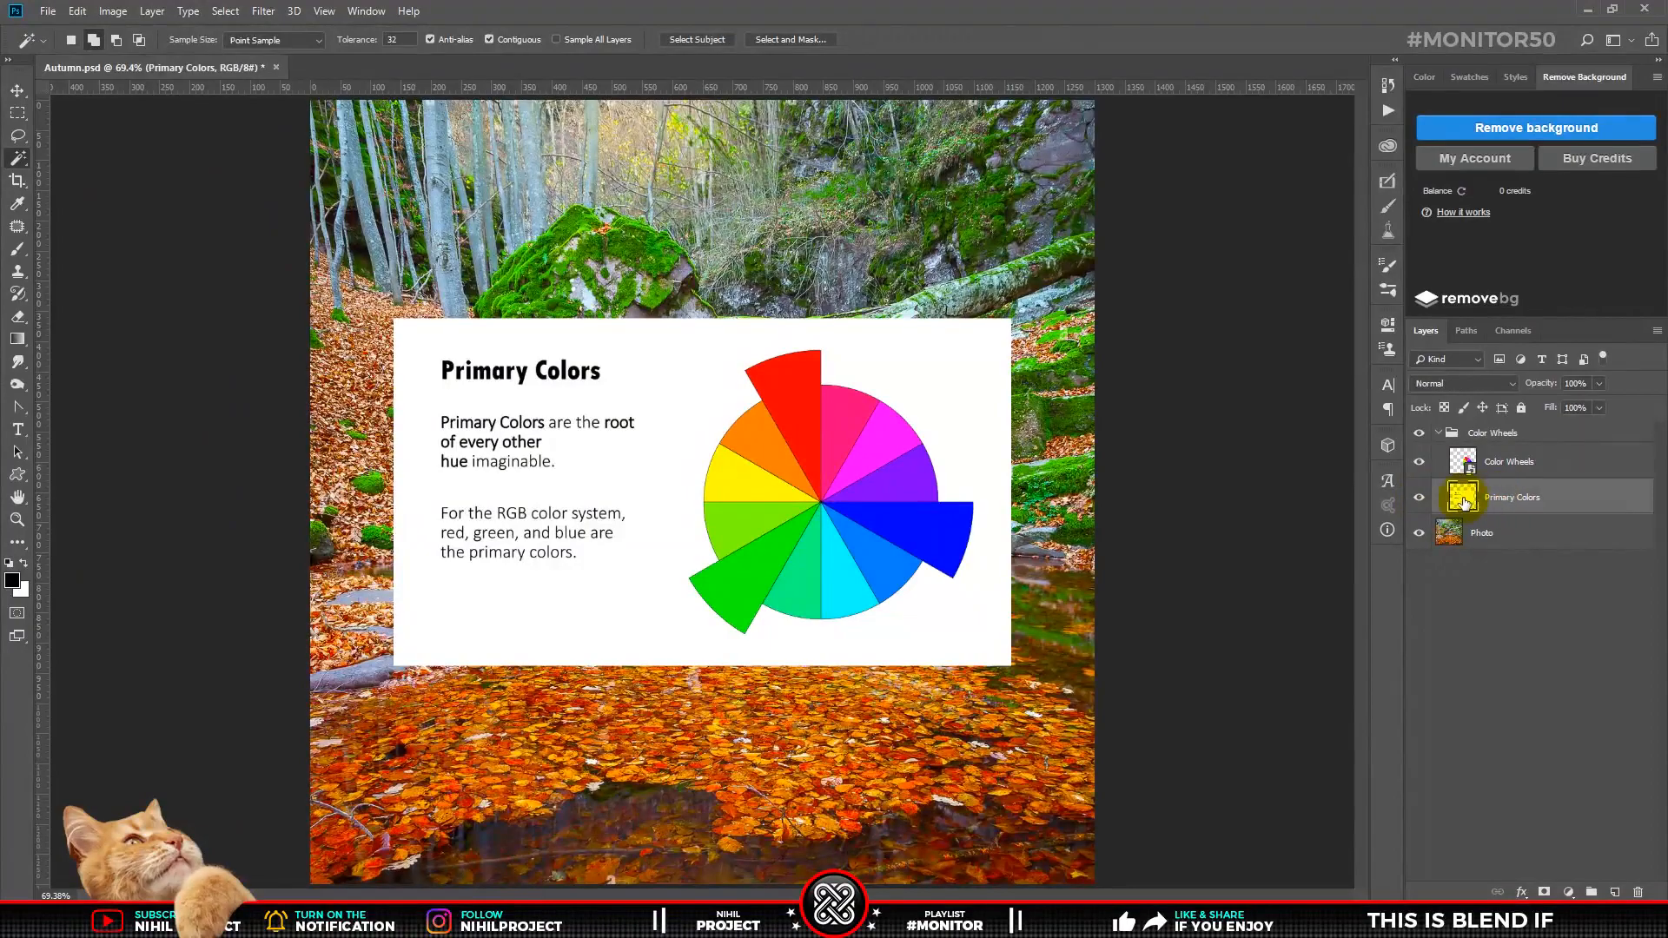
Step: Open the Color Wheels group's blending options and test Blend If on Red with This Layer's white limit
left_click(1501, 437)
left_click(1551, 436)
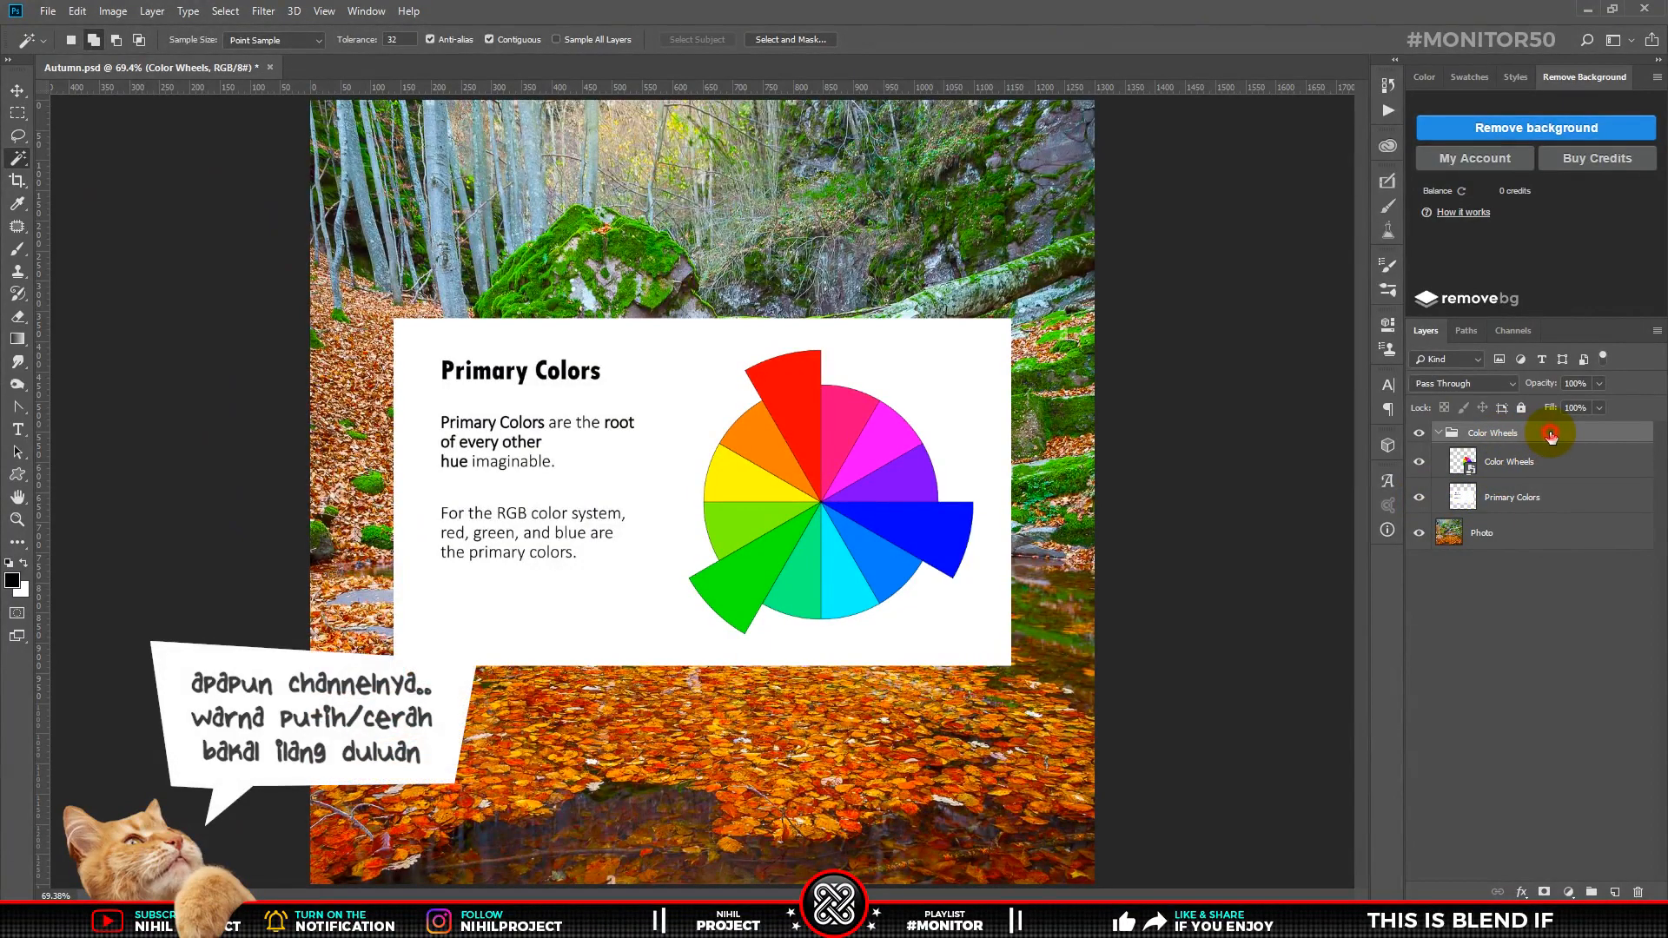
left_click(1551, 436)
left_click(1299, 744)
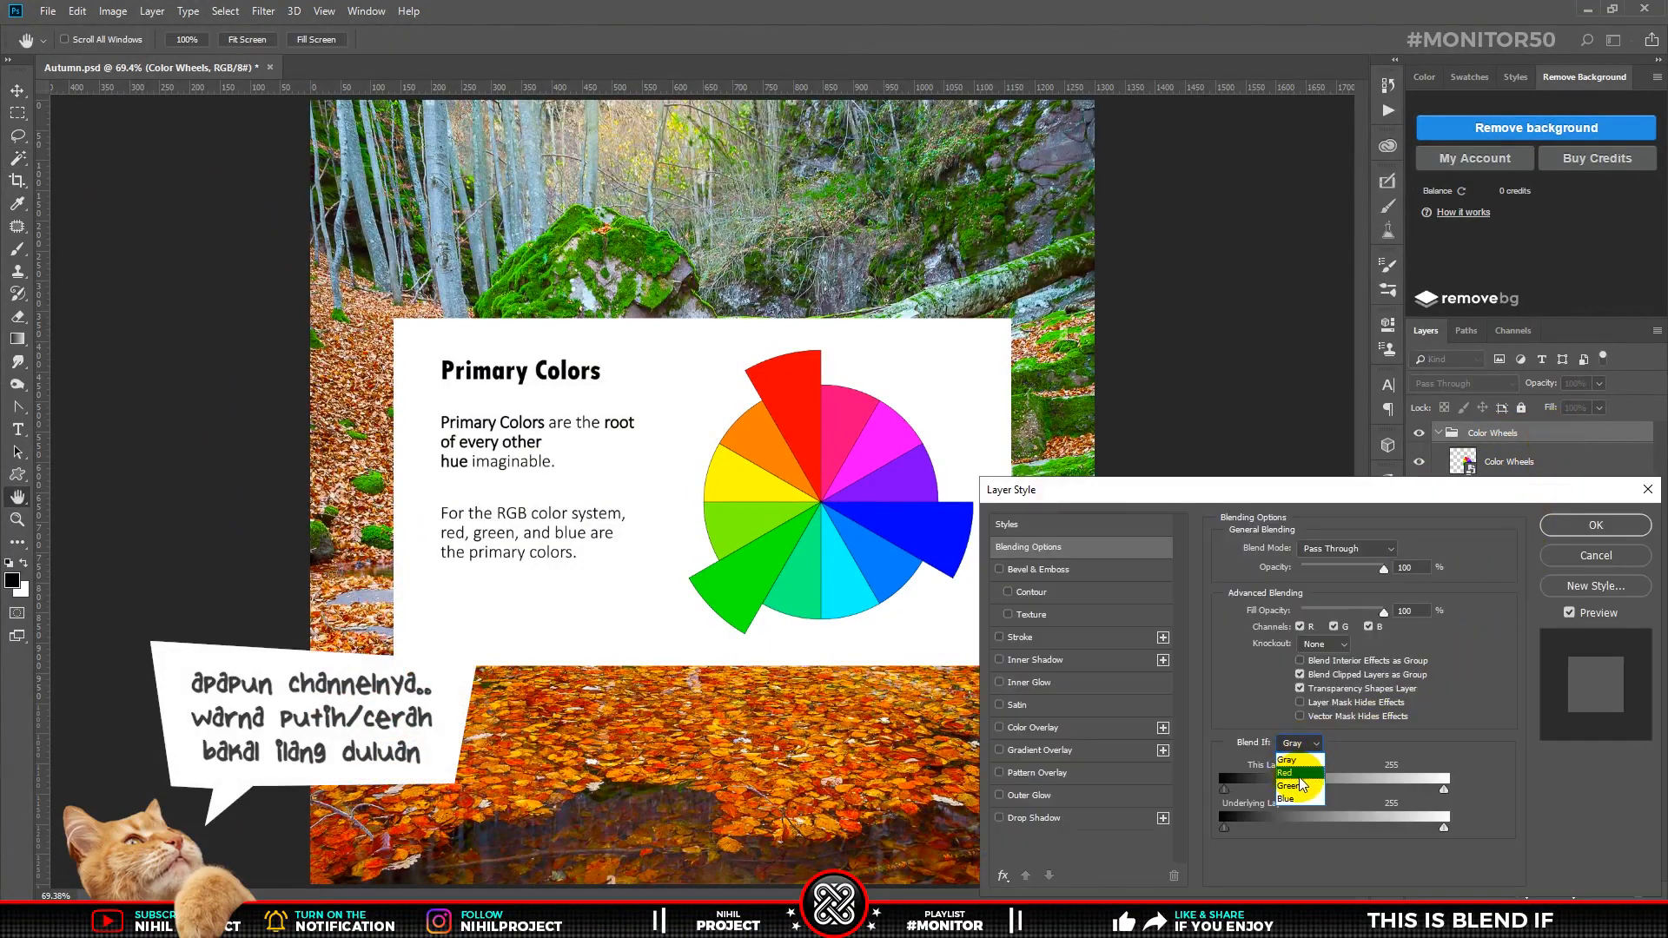
left_click(1295, 773)
mouse_move(1444, 789)
left_mouse_down()
mouse_move(1412, 789)
mouse_move(1450, 789)
left_mouse_up()
Step: Test Blend If on the Green and Blue channels for the Color Wheels group
left_click(1299, 744)
left_click(1294, 787)
left_click(1299, 743)
left_click(1292, 800)
Step: Set the Color Wheels group's Blend If to Gray and raise This Layer's black limit to 175
left_click(1304, 760)
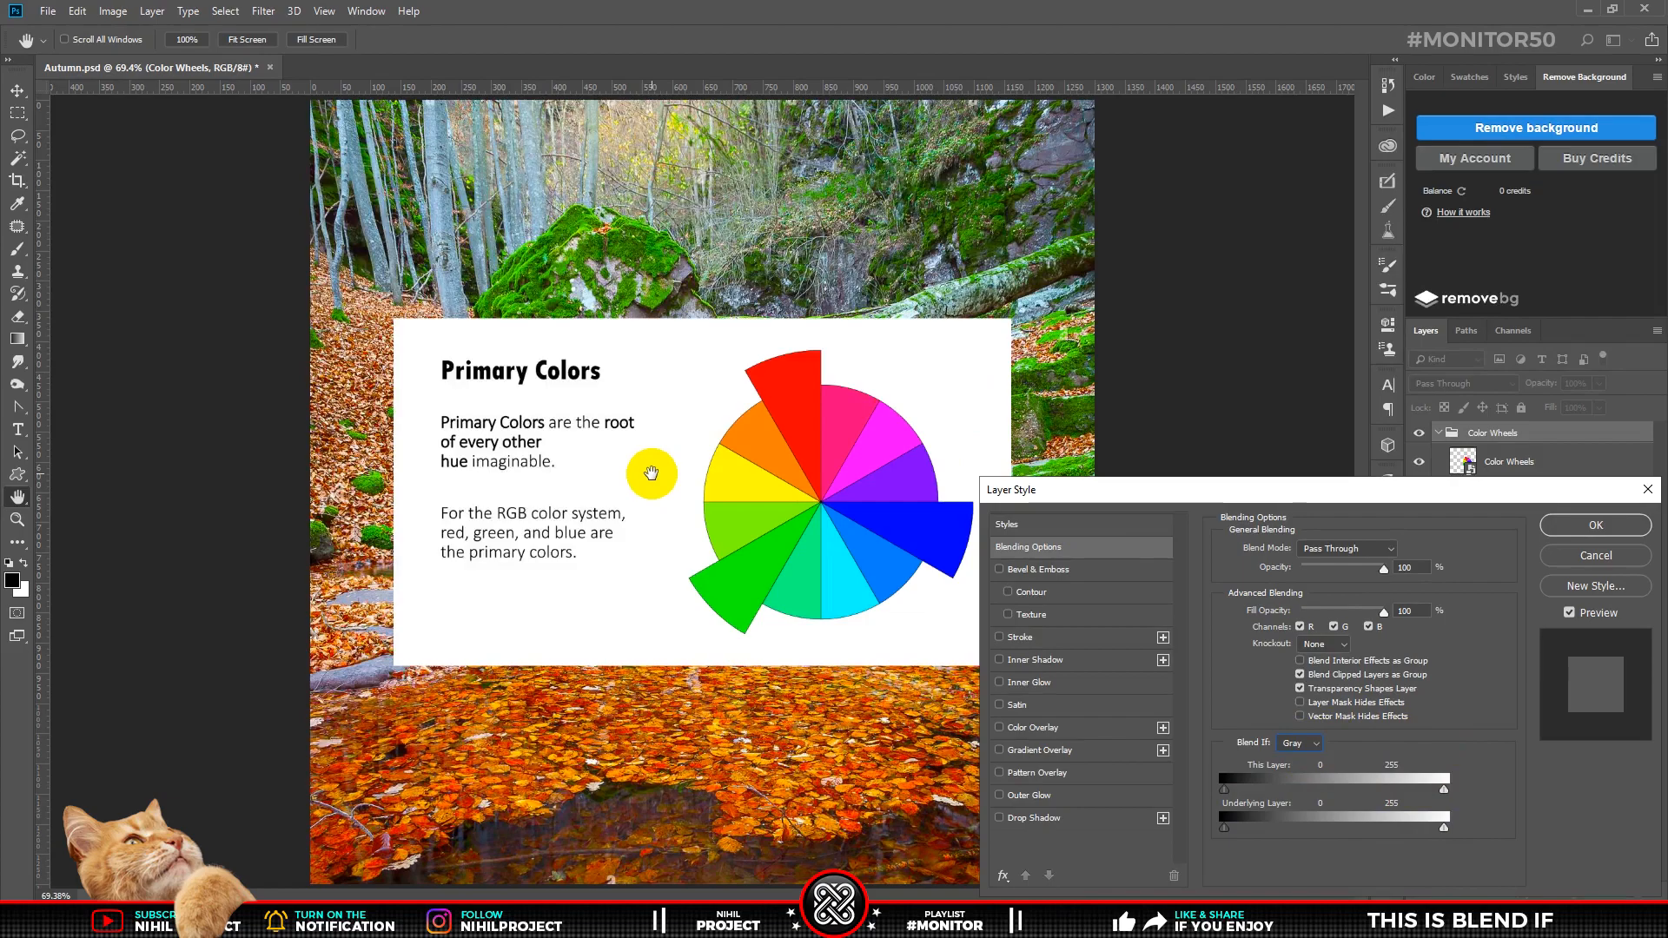
left_click(1307, 746)
left_click(1307, 761)
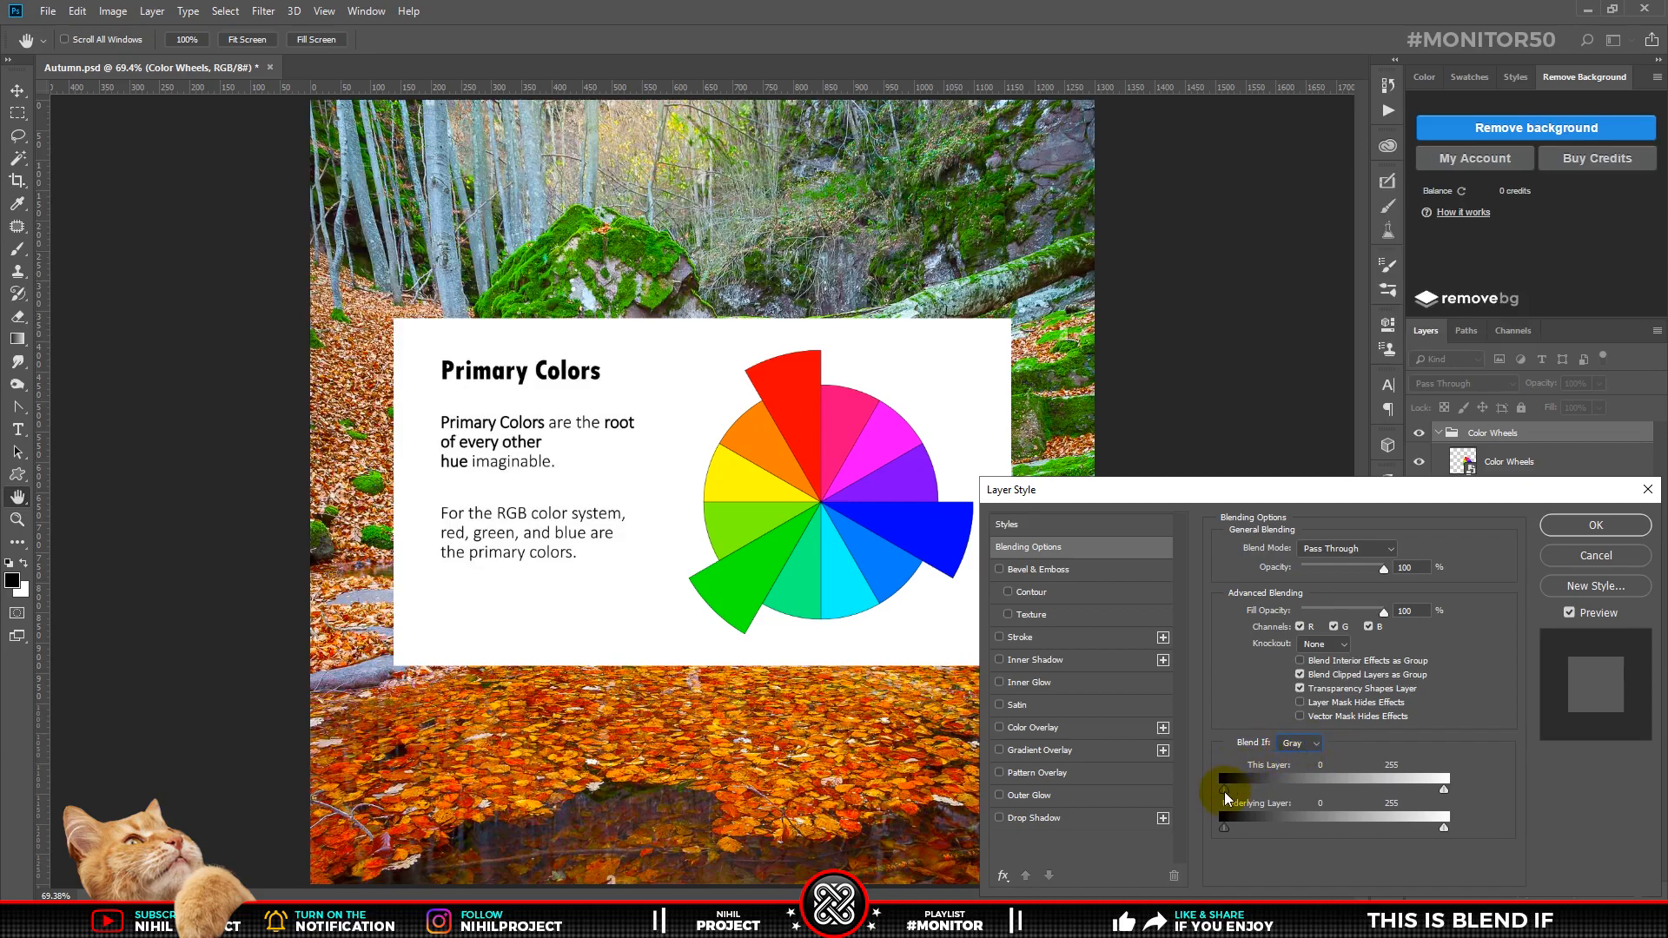
left_click_drag(1225, 791, 1375, 789)
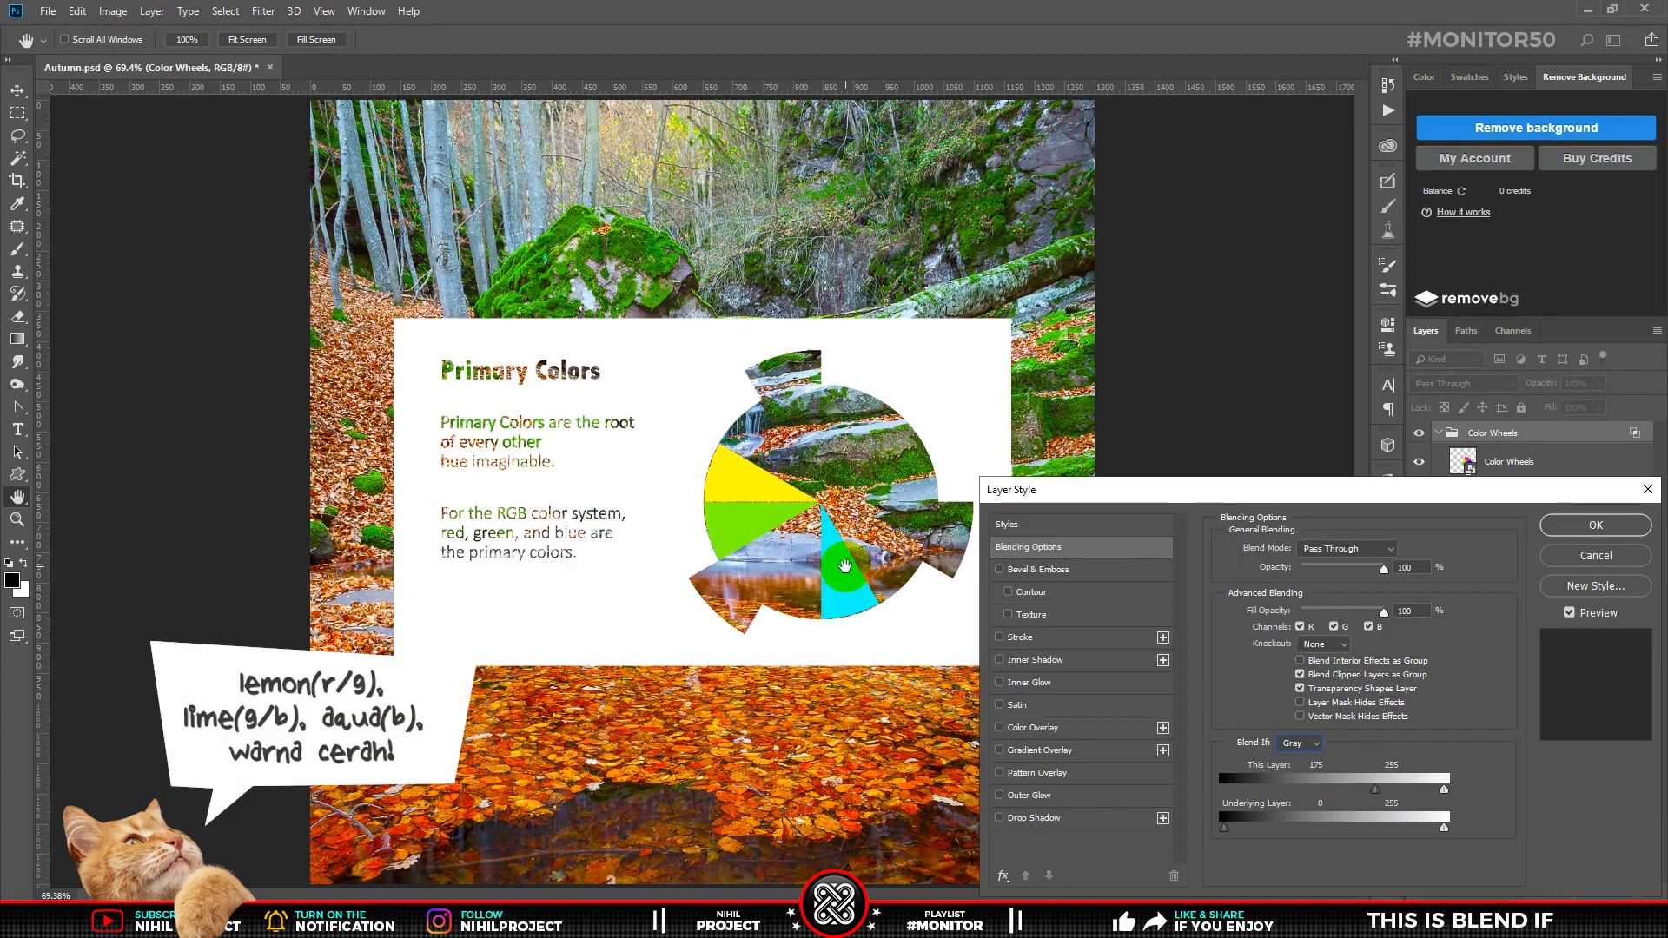
Step: Raise This Layer's black limit to 245 for Blend If Gray and apply the Color Wheels group's blending options
left_click_drag(1375, 789, 1436, 791)
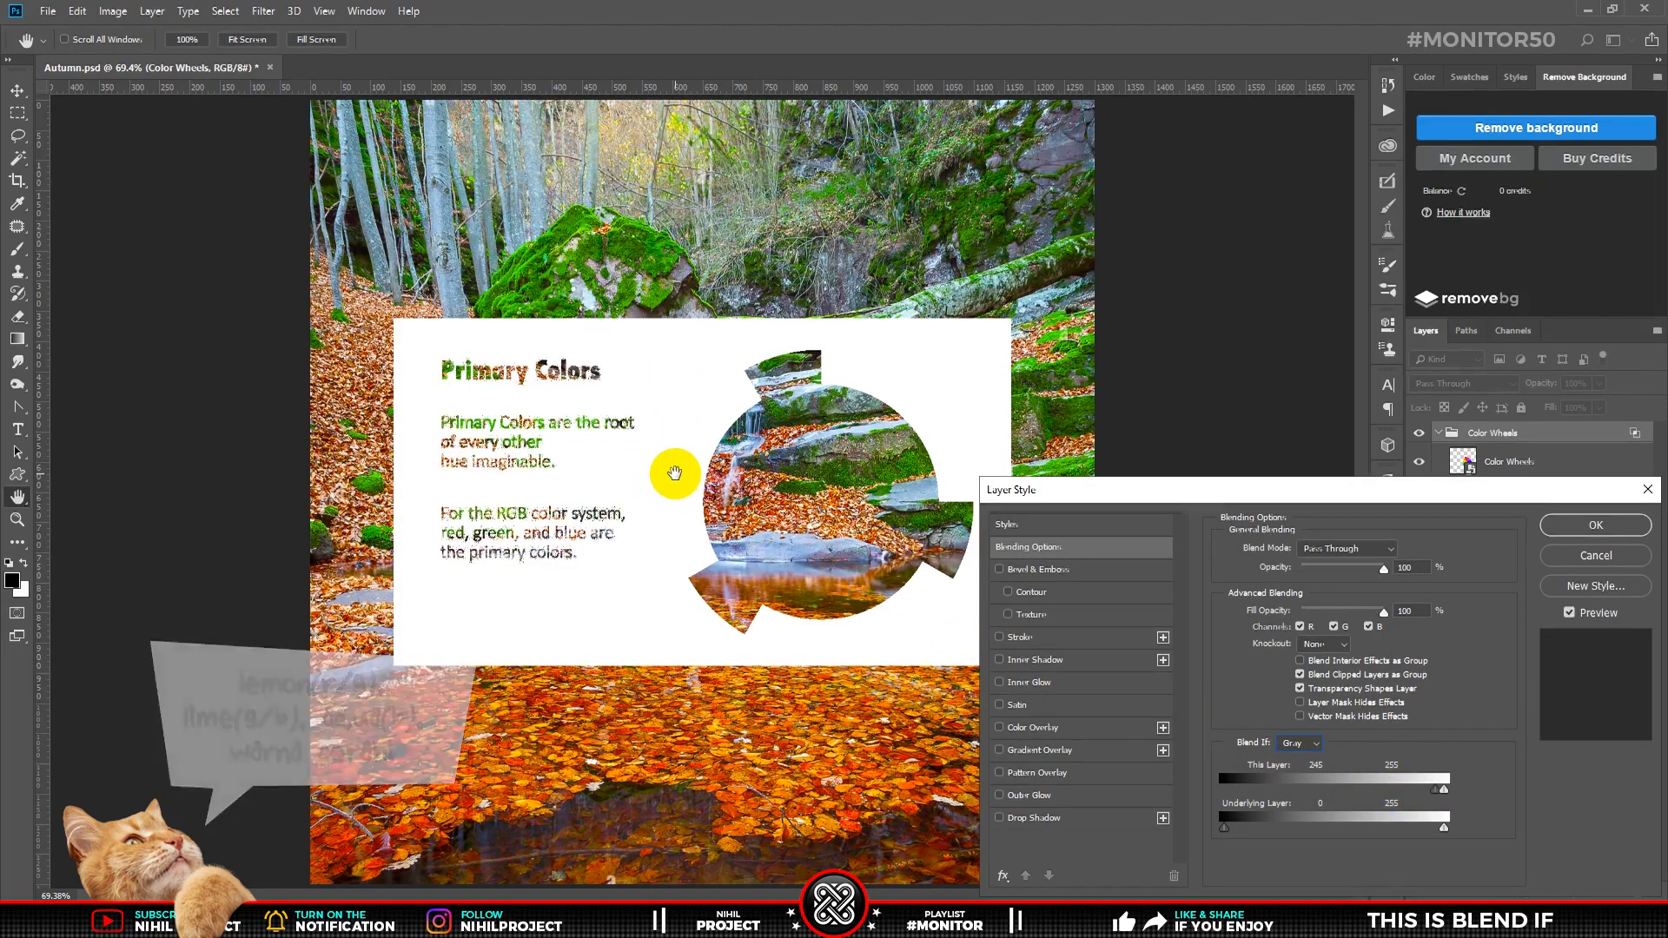
left_click(1604, 524)
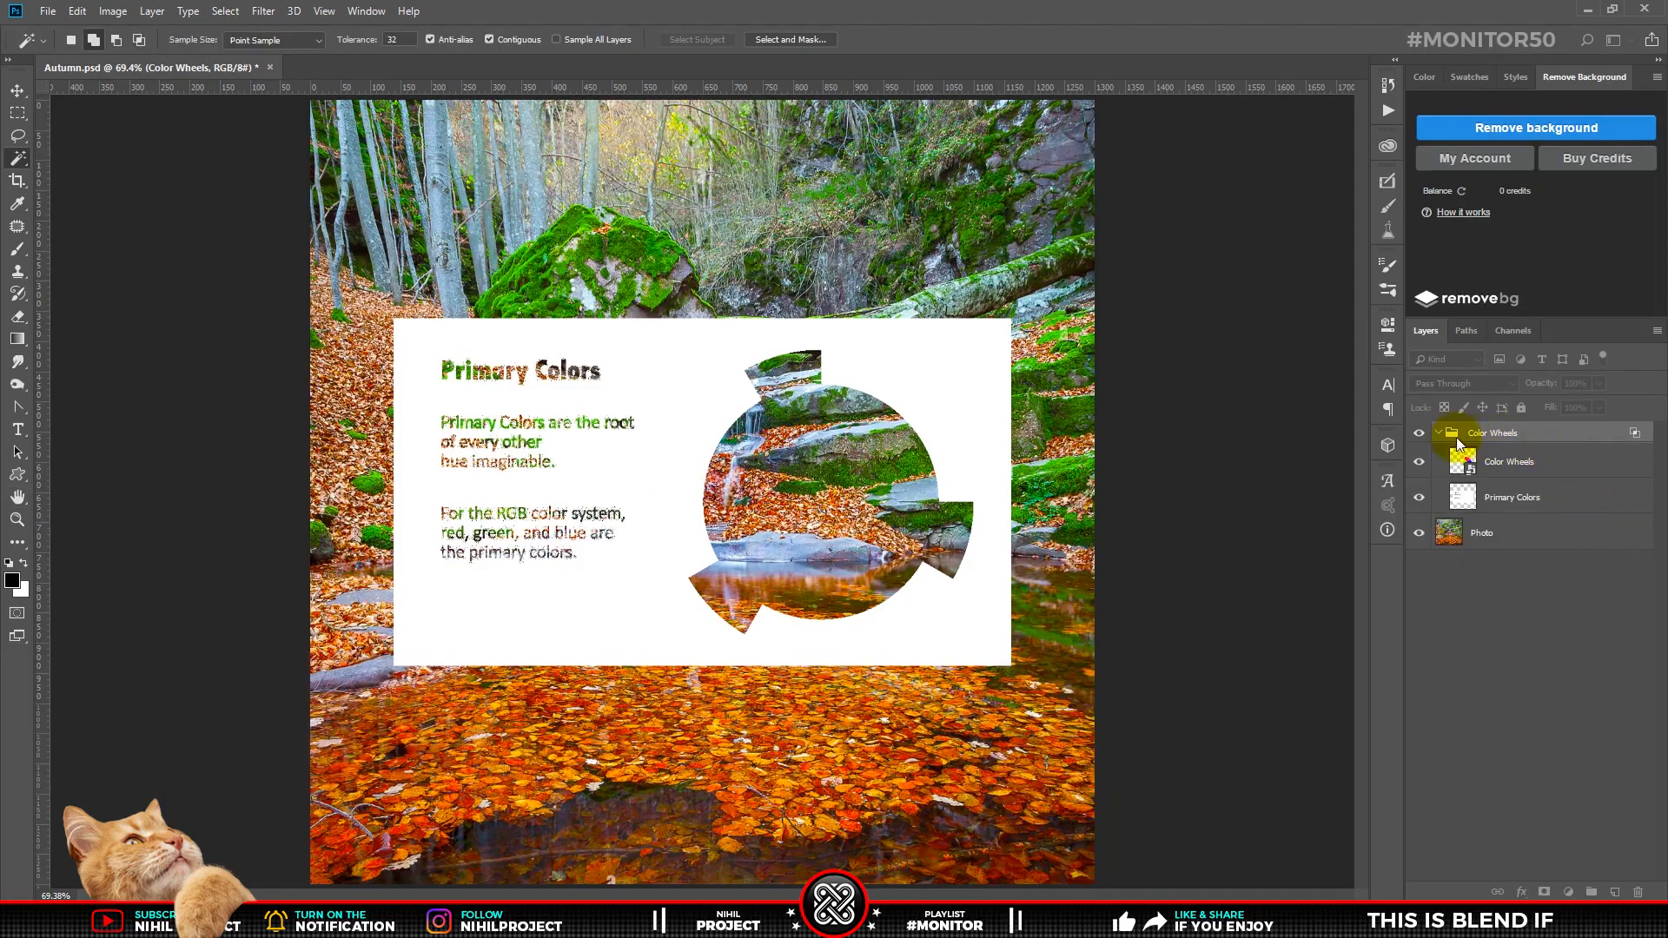
Step: Hide and collapse the Color Wheels group, leaving the Photo layer selected
left_click(1420, 434)
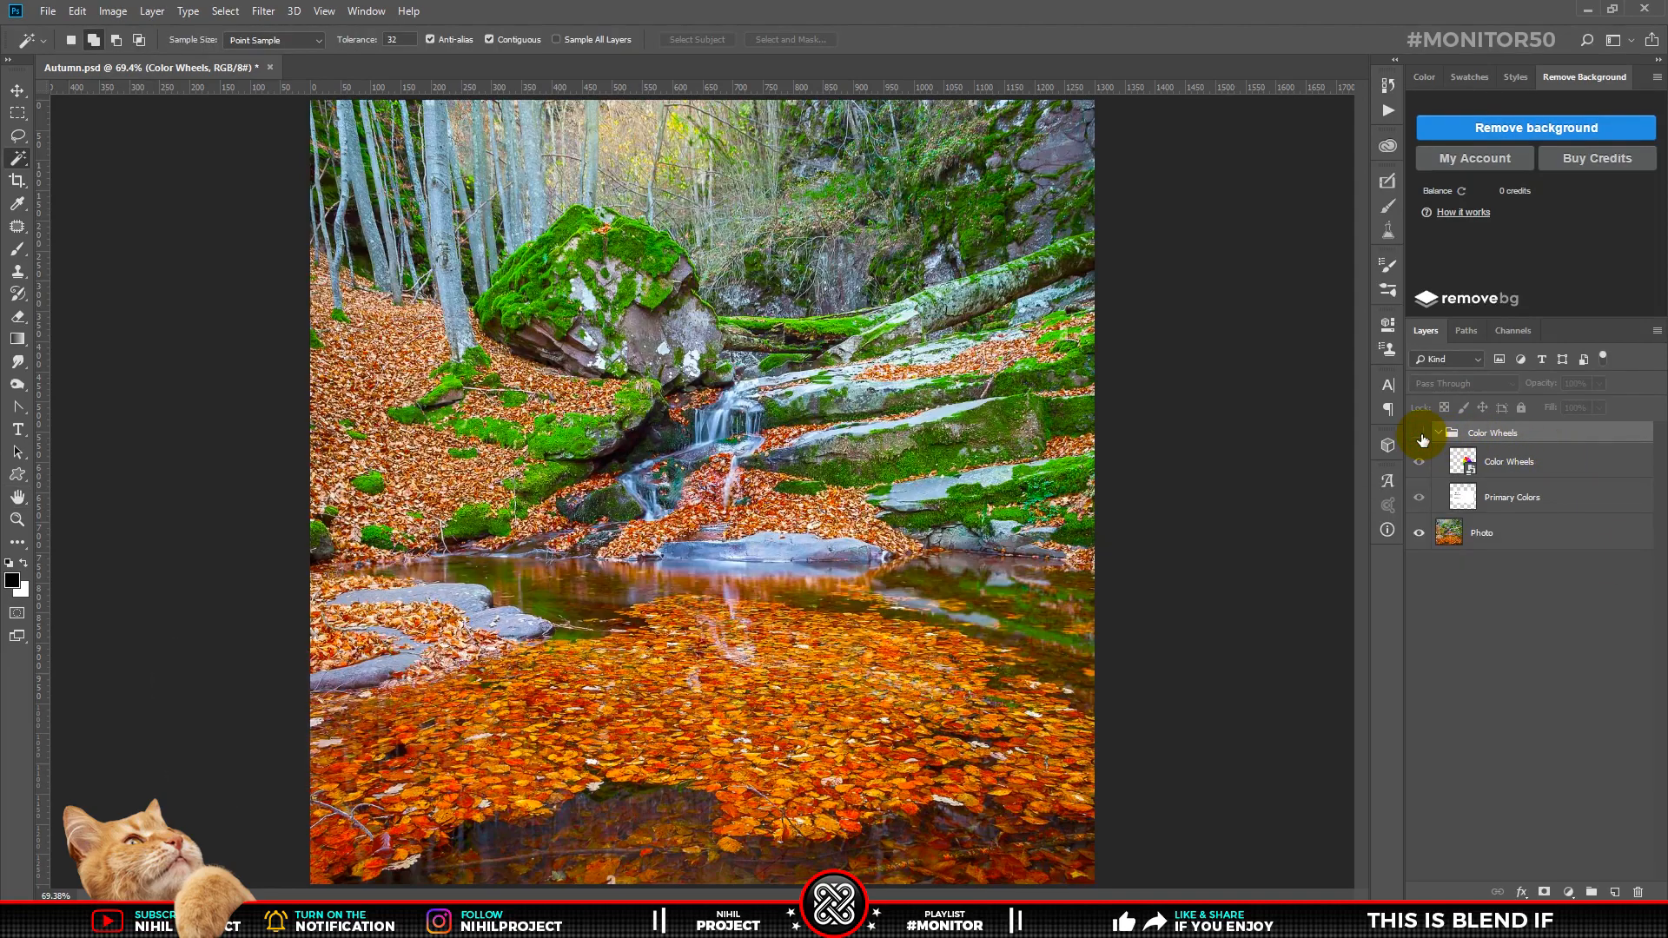
left_click(1438, 434)
left_click(1519, 461)
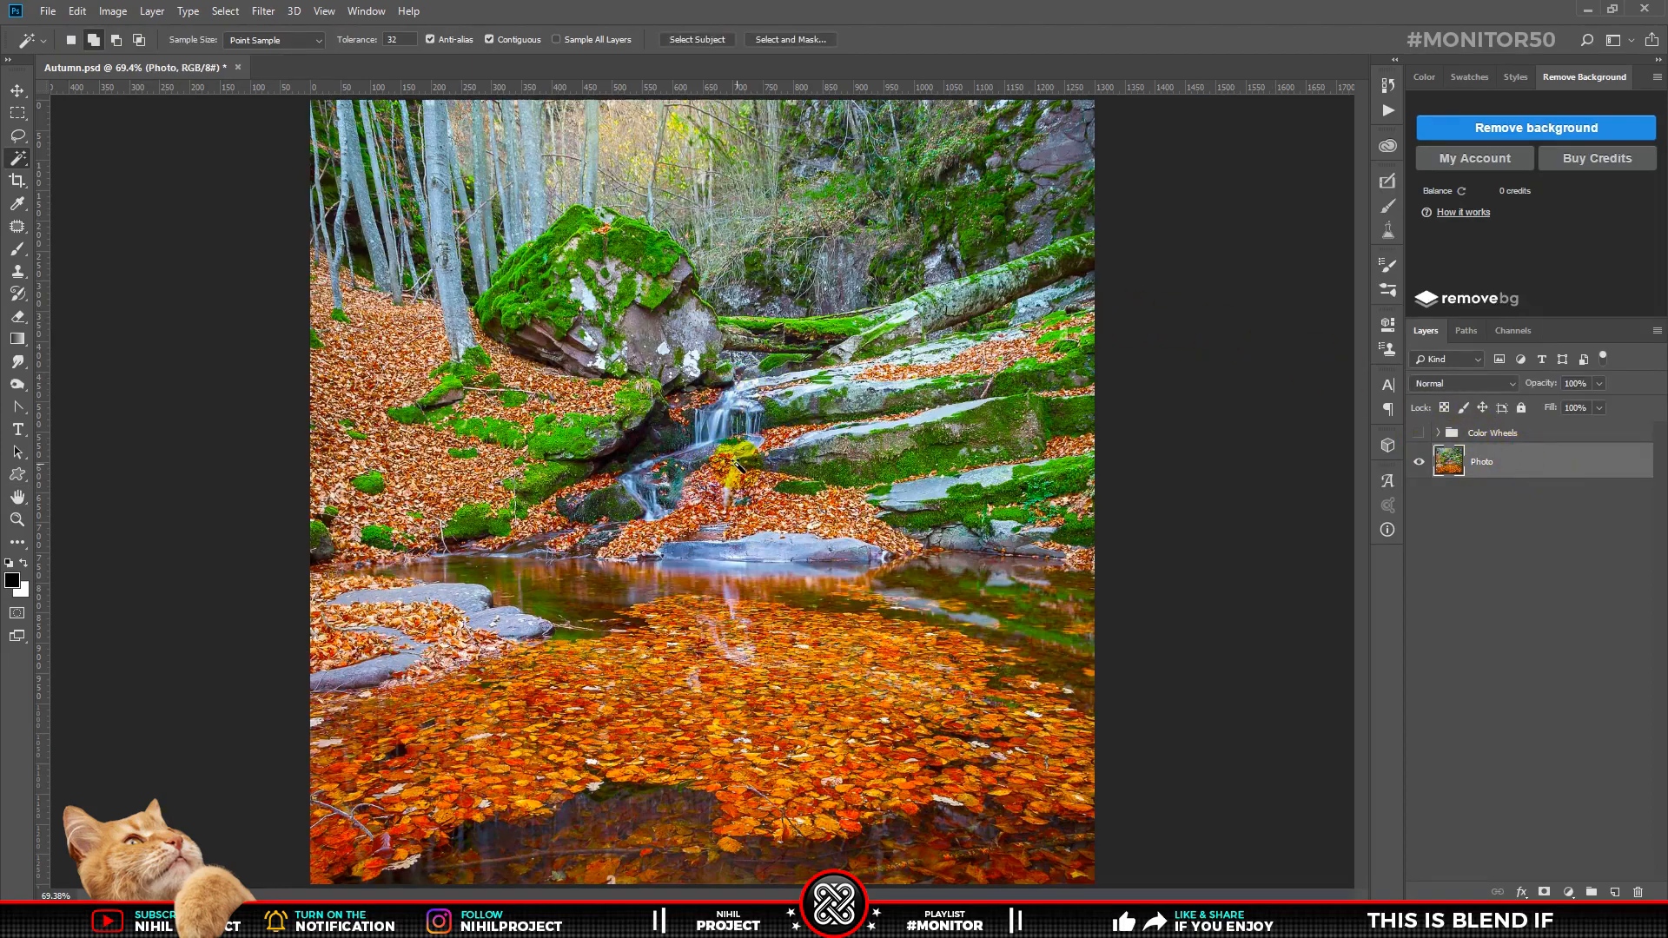
Step: Sample the orange leaves on the water with the Eyedropper to examine their colour
key("v")
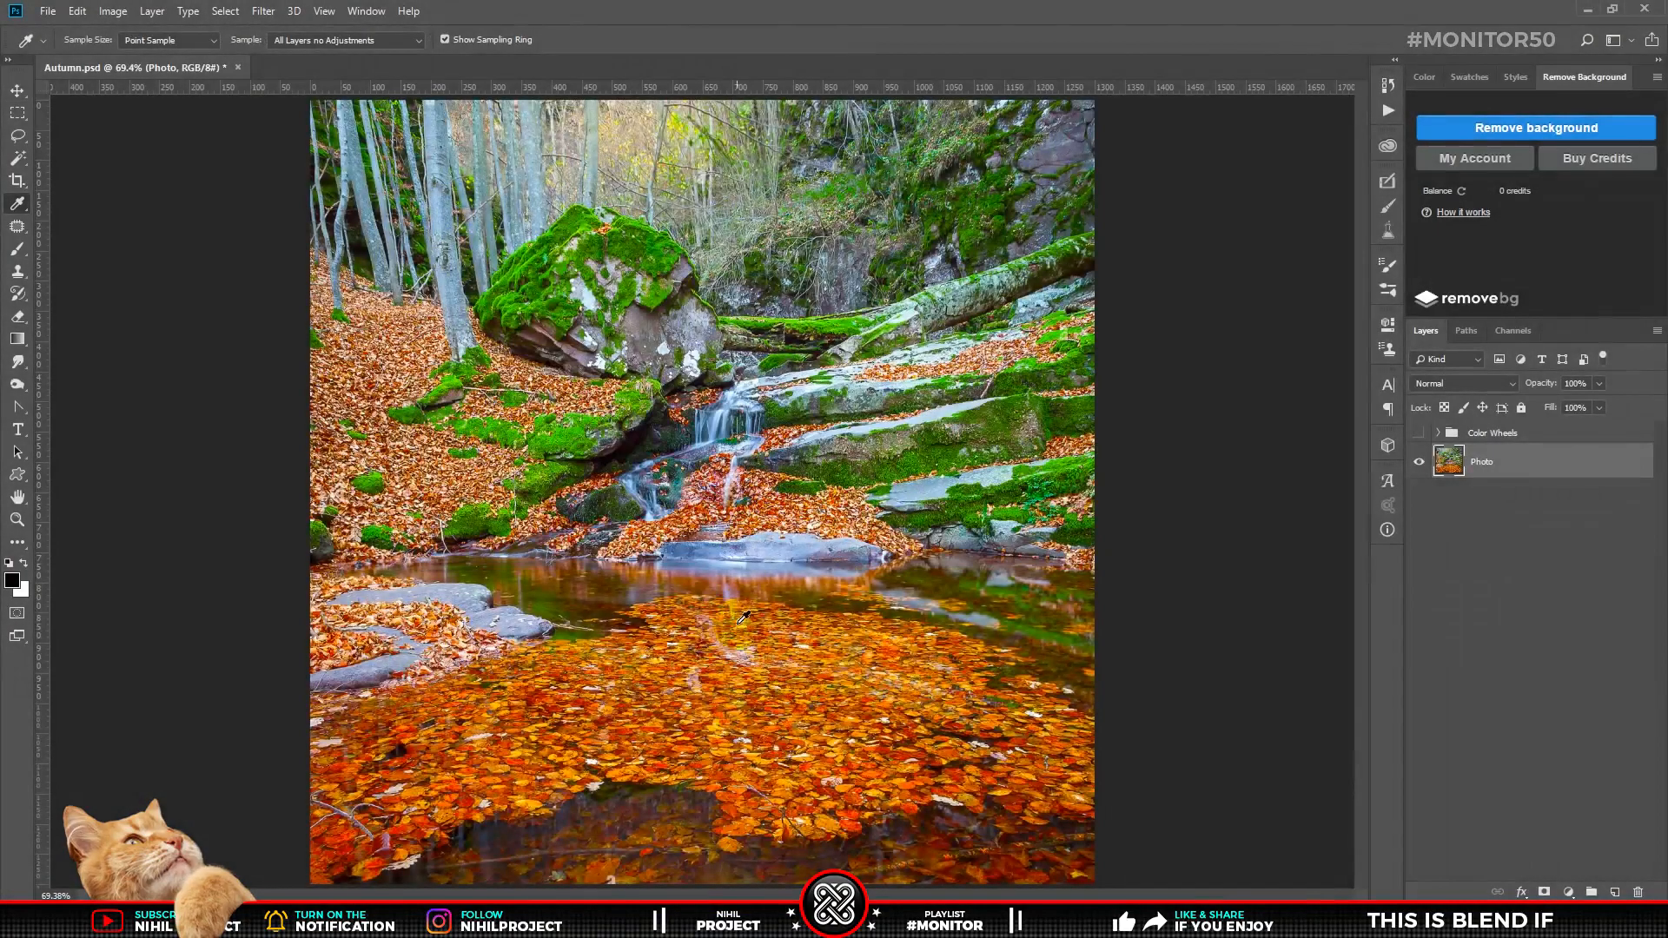
left_click_drag(787, 660, 791, 731)
Step: Open the Photo layer's blending options and test Blend If on Red by lowering This Layer's white limit
double_click(1543, 462)
left_click(1291, 743)
left_click(1289, 772)
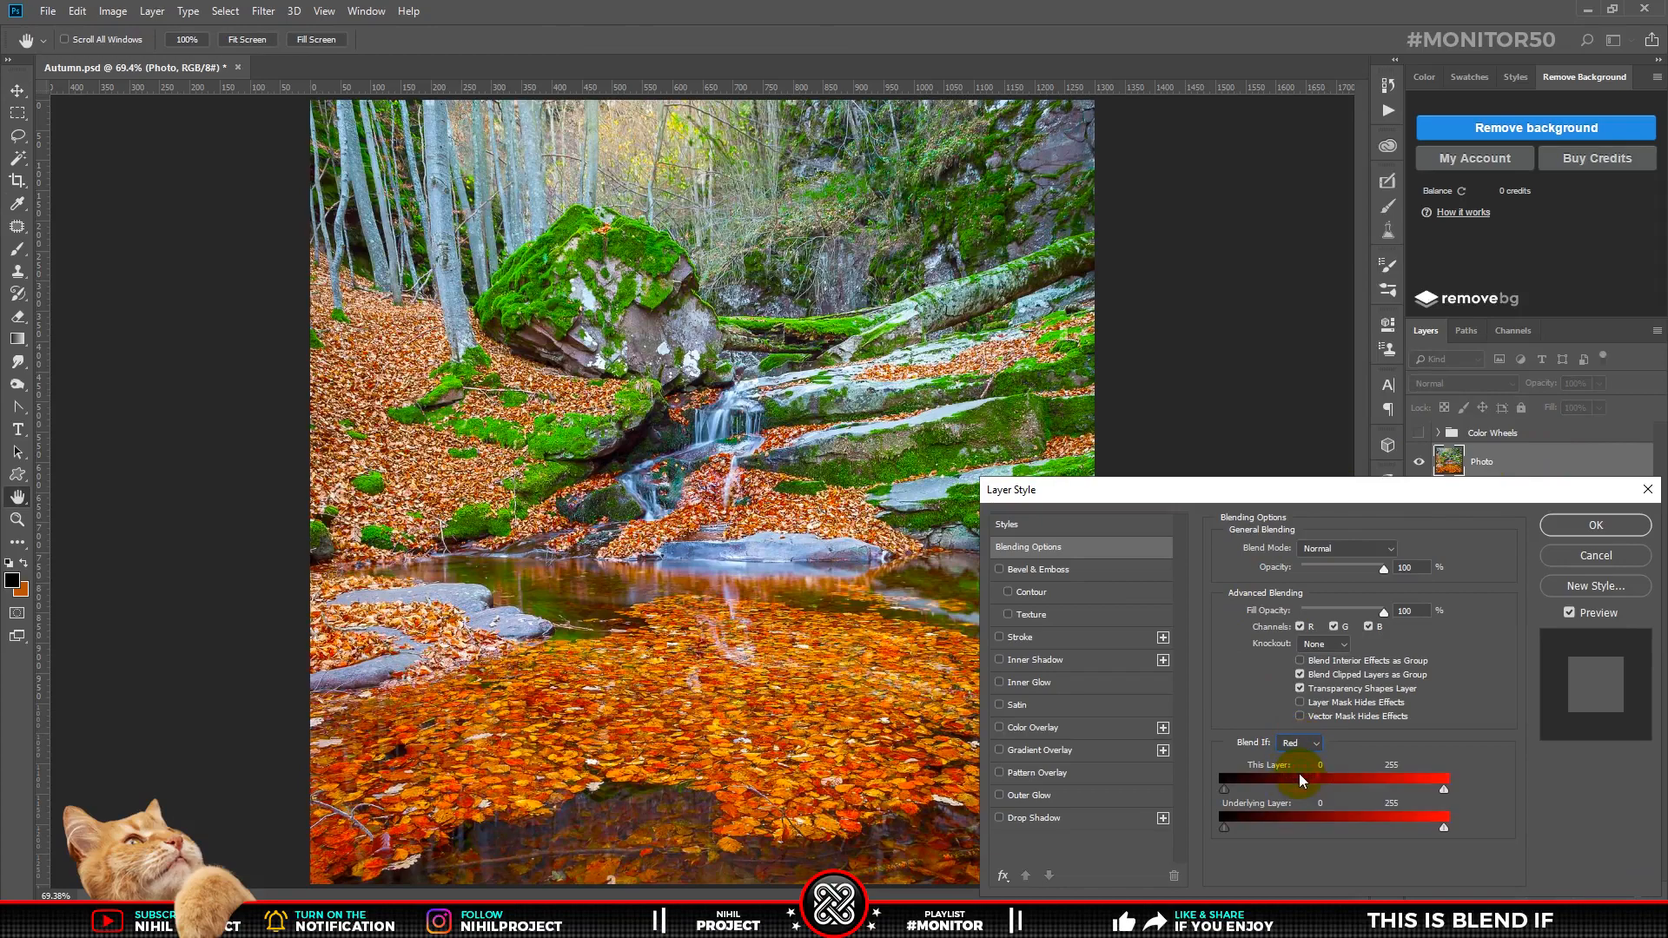
left_click_drag(1446, 787, 1320, 775)
Step: Test Blend If on Green for the Photo layer with This Layer's white limit at 111
left_click(1300, 743)
left_click(1291, 788)
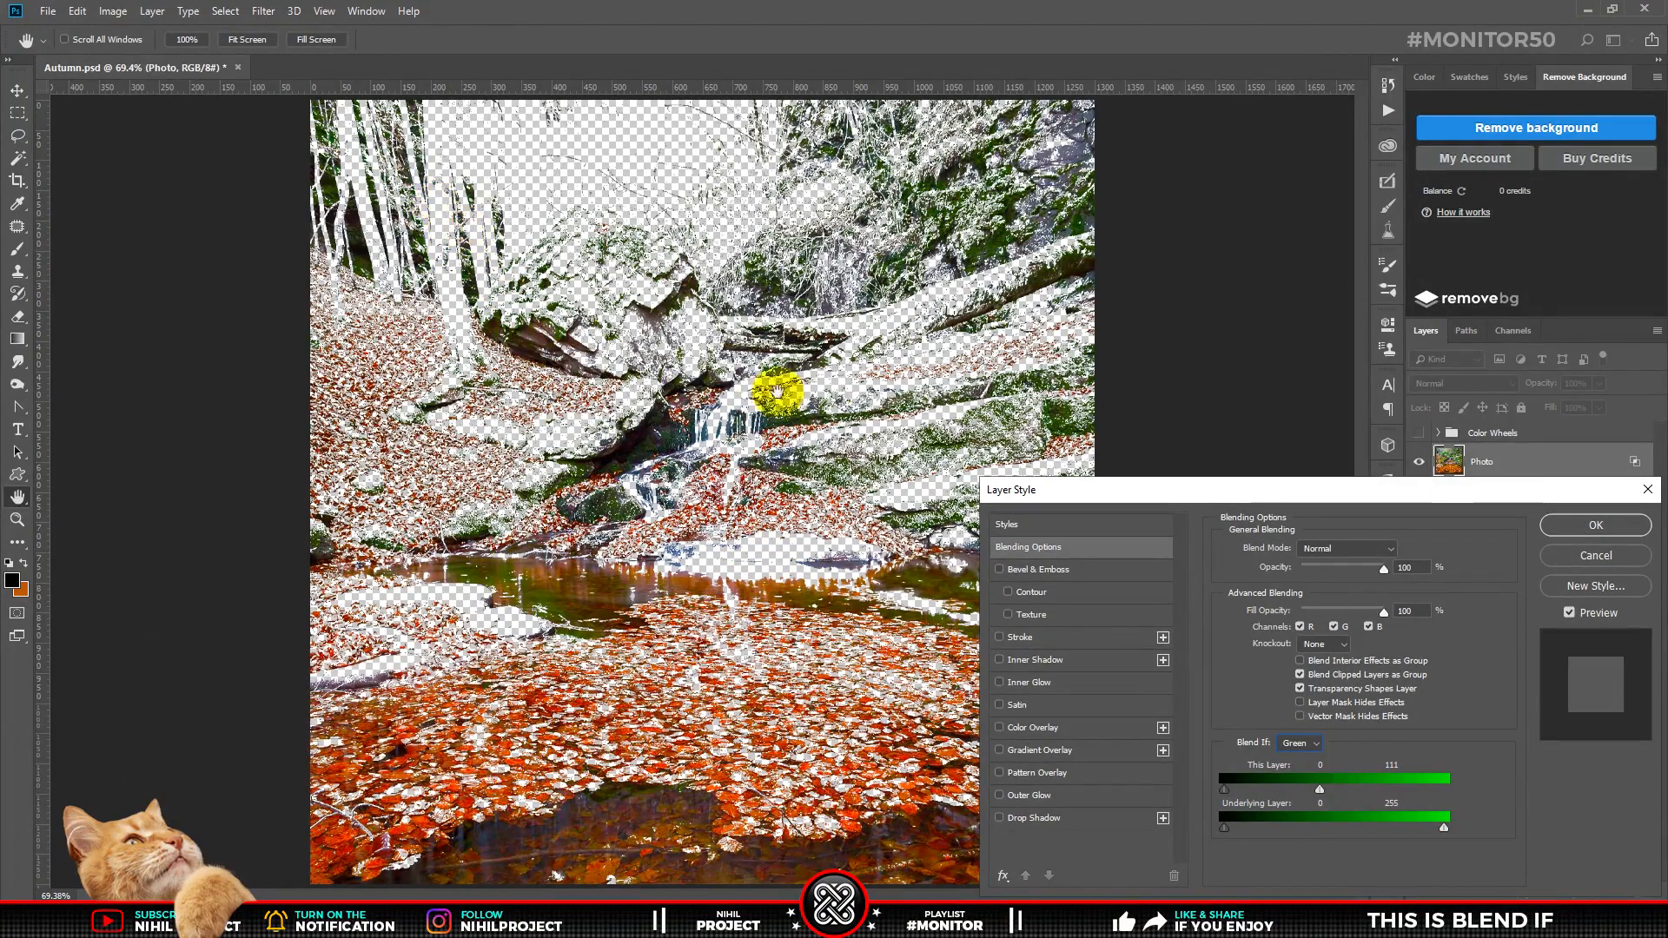
mouse_move(1320, 789)
left_mouse_down()
mouse_move(1444, 789)
mouse_move(1327, 789)
left_mouse_up()
Step: Test Blend If on Blue with This Layer's white limit at 119, and discard the Photo layer's blending changes
left_click(1303, 744)
left_click(1309, 799)
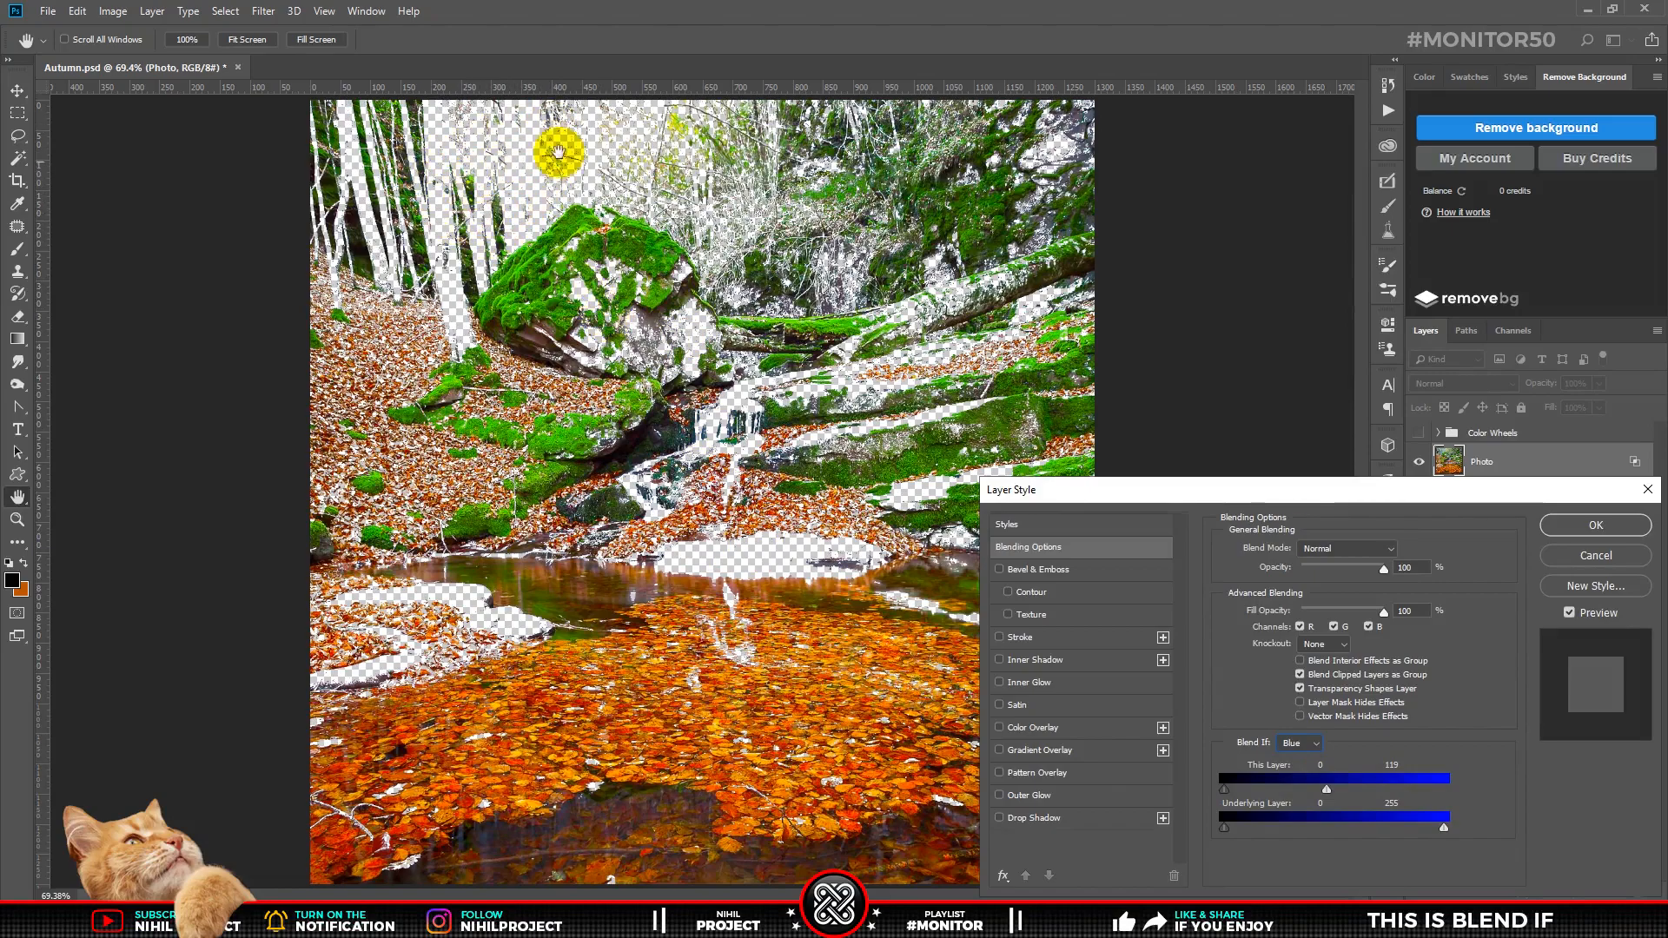
left_click_drag(1327, 791, 1469, 800)
left_click(1578, 555)
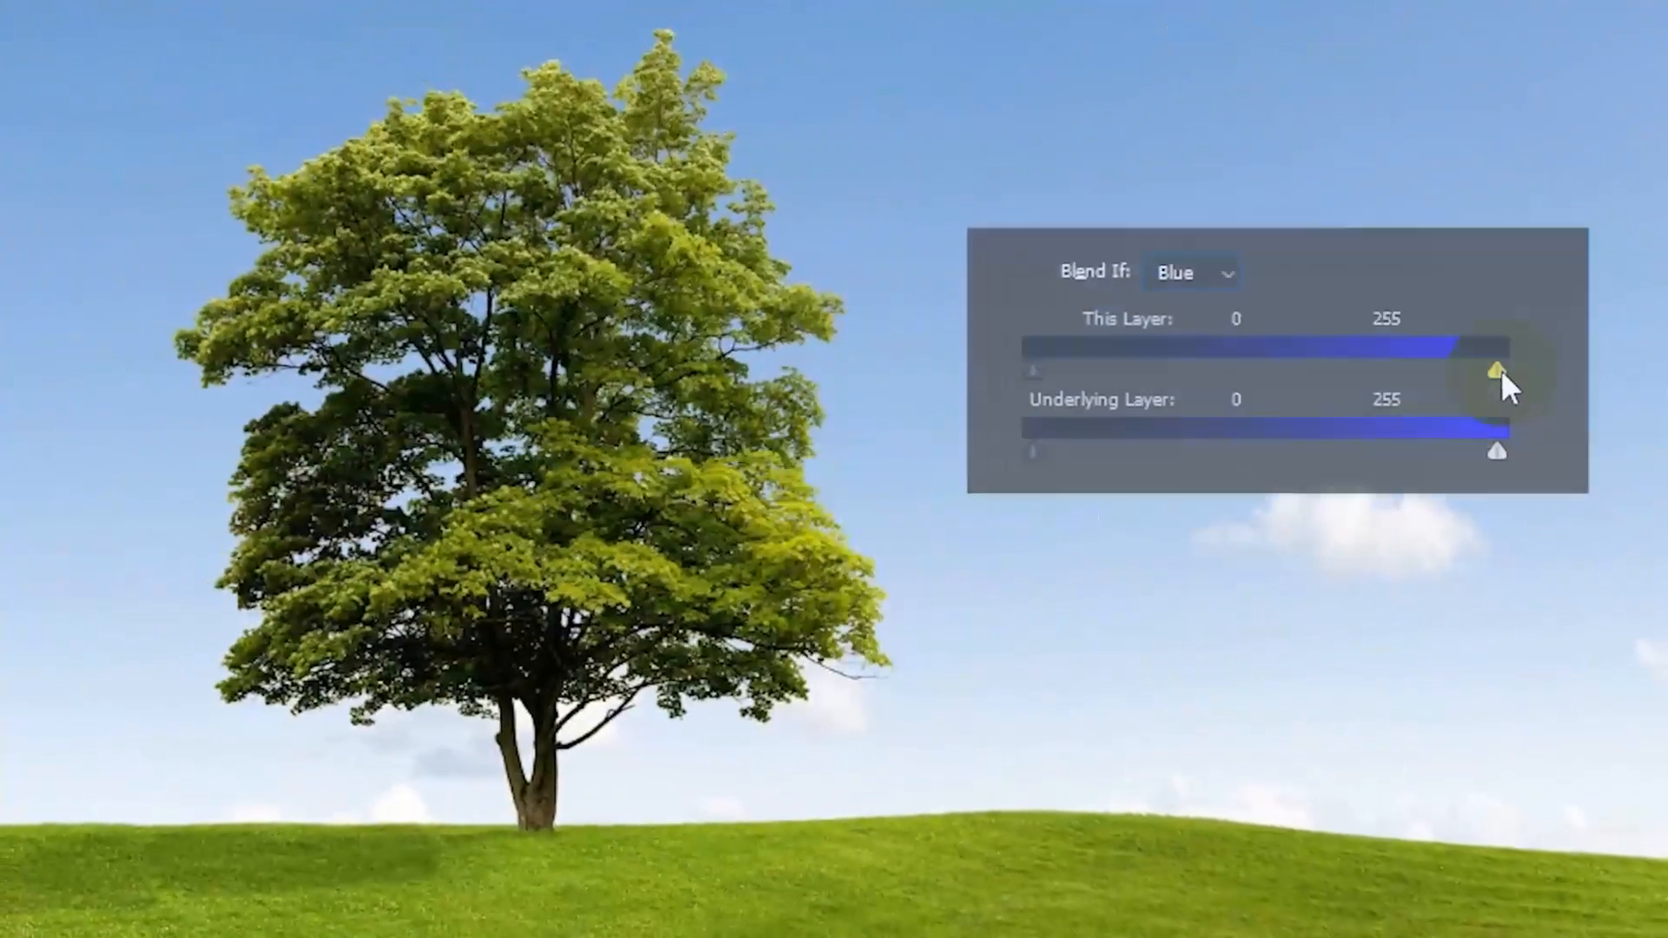
left_click_drag(1501, 368, 1279, 394)
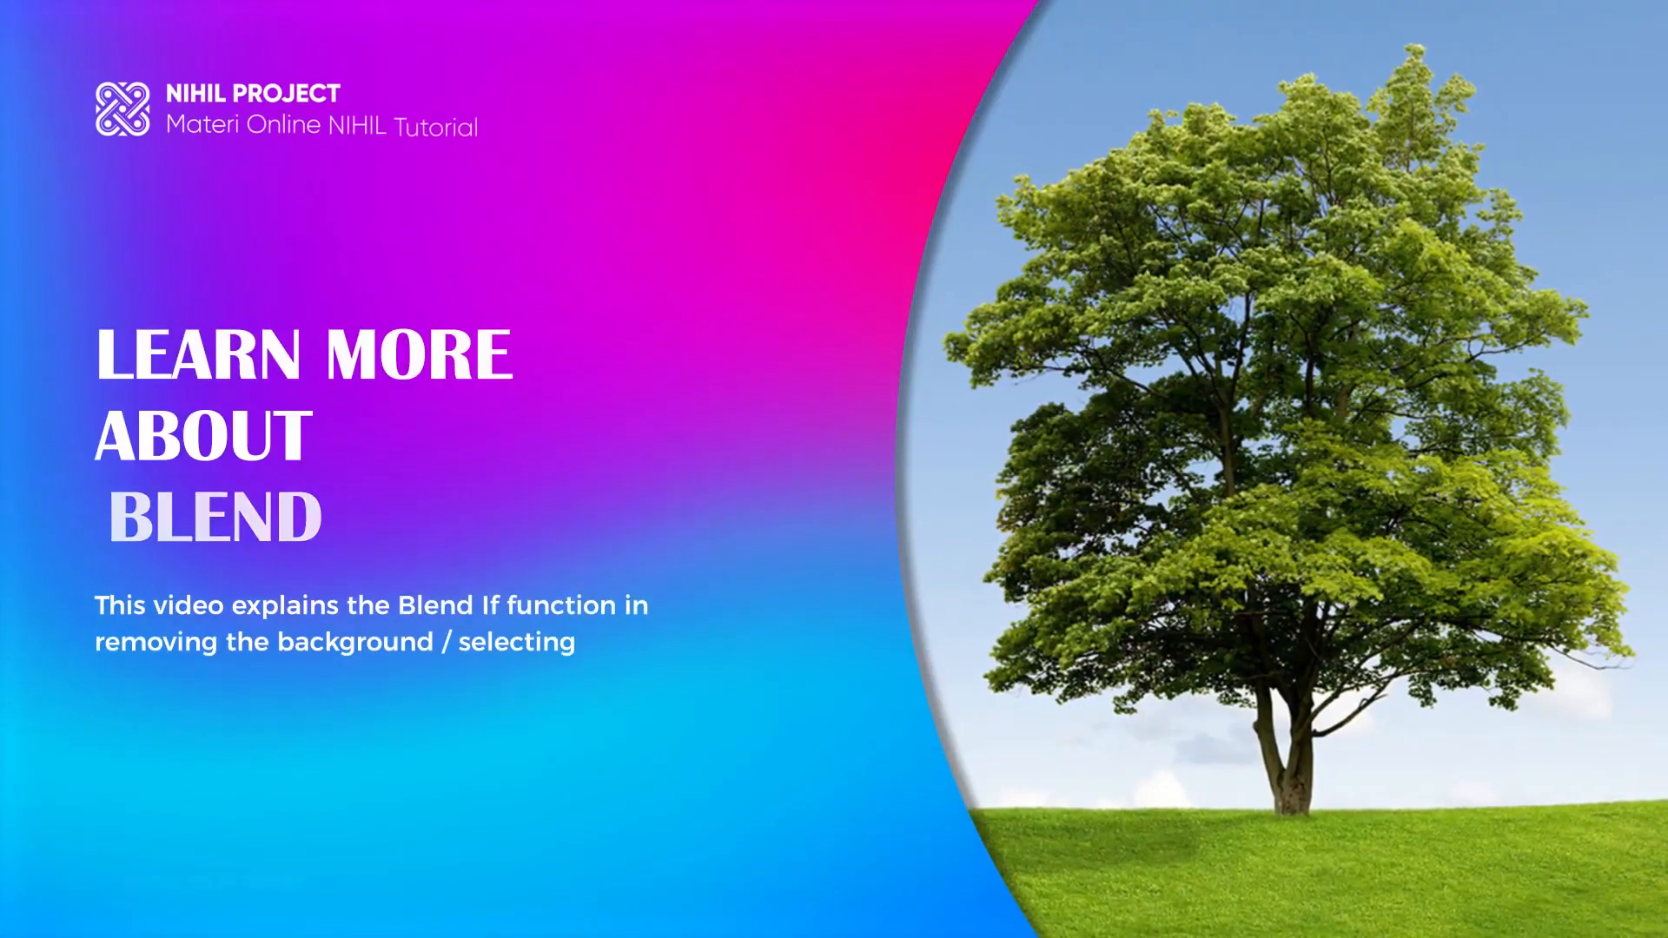